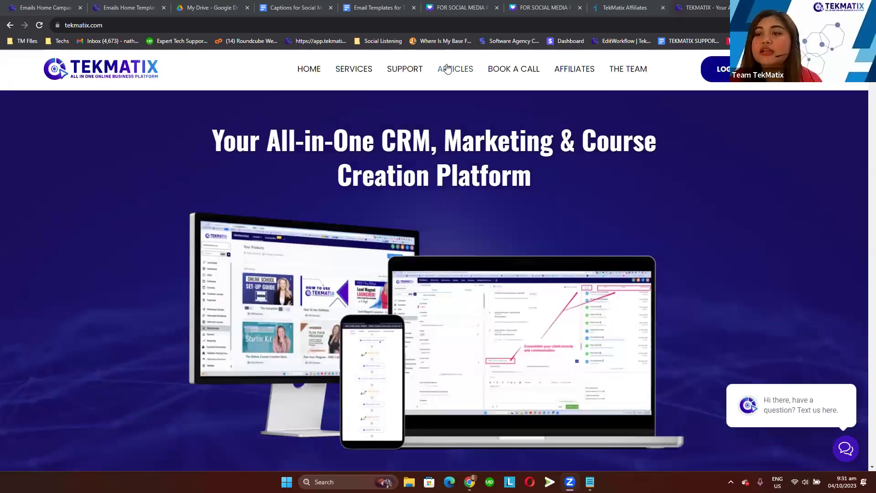
# Go to the Book a Call page and open the booking calendar for the free 15-minute support call
pyautogui.click(506, 77)
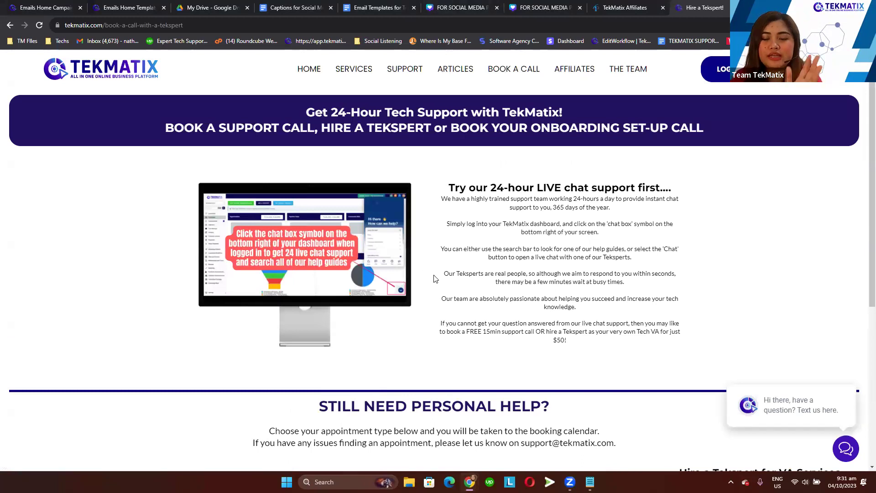
pyautogui.scroll(-5, 429, 288)
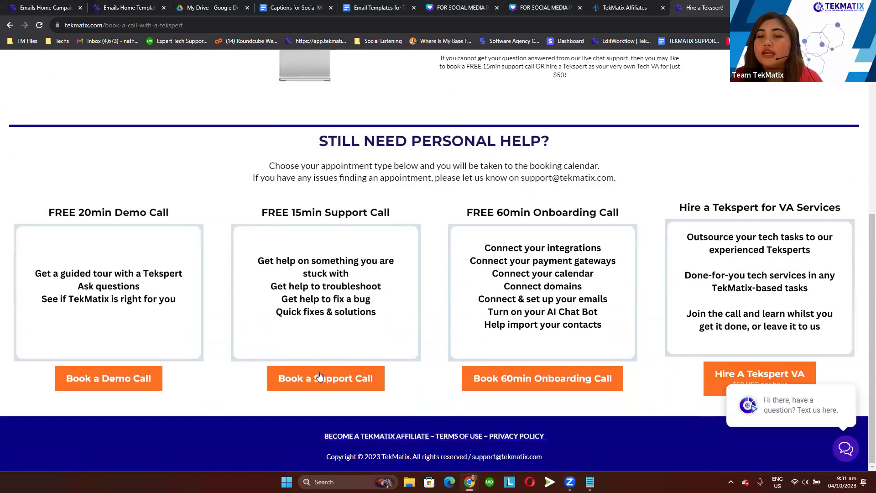
pyautogui.moveTo(257, 213); pyautogui.dragTo(411, 212)
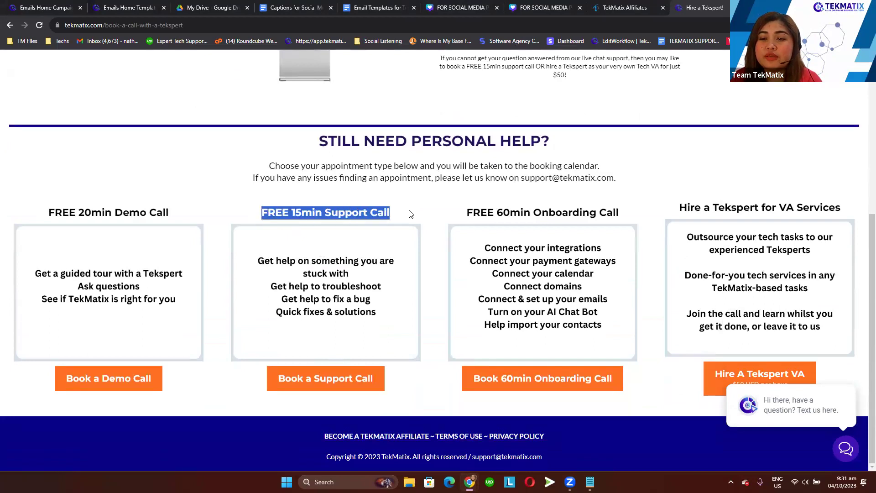
pyautogui.click(336, 381)
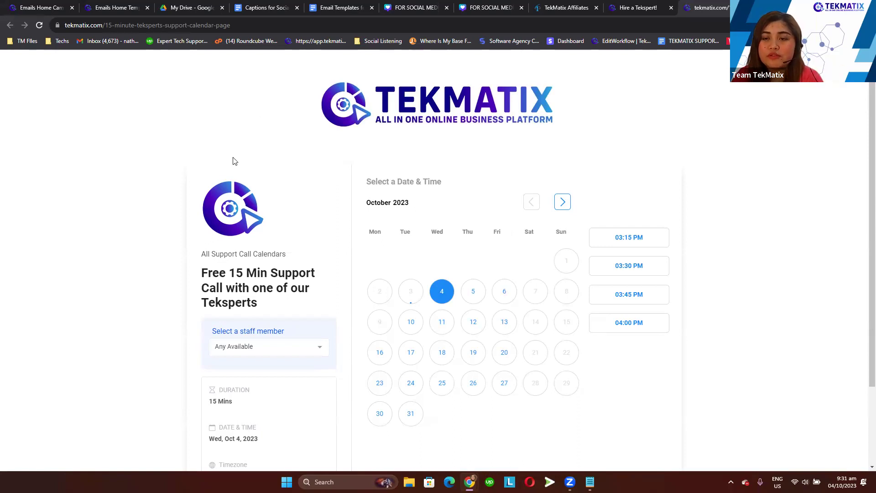
# Check the available support call slots for each of the two individual staff members
pyautogui.scroll(-2, 260, 324)
pyautogui.click(256, 249)
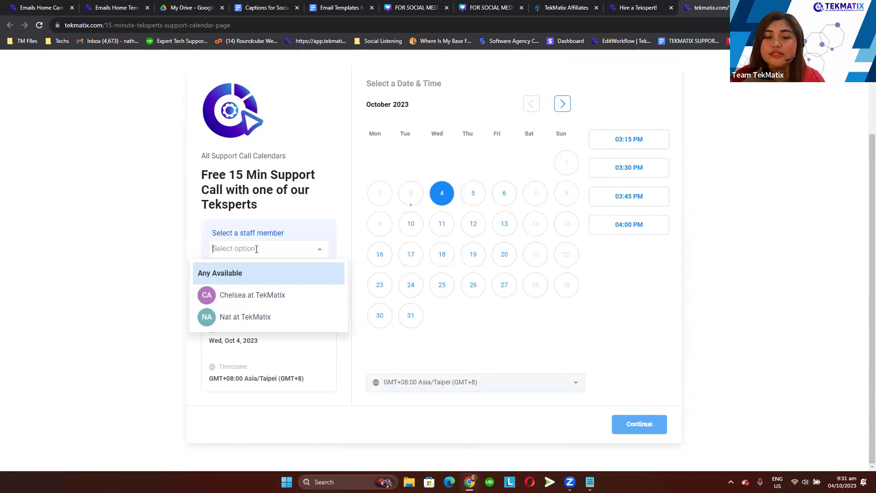
pyautogui.click(254, 316)
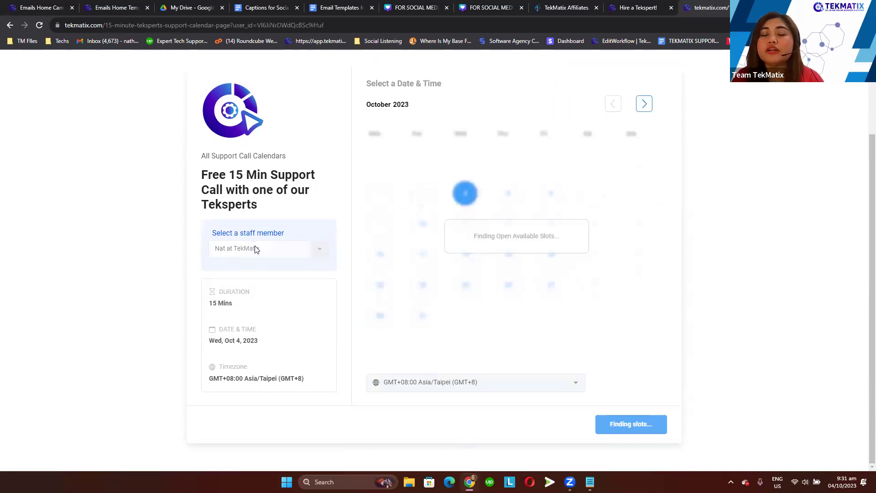
pyautogui.click(259, 254)
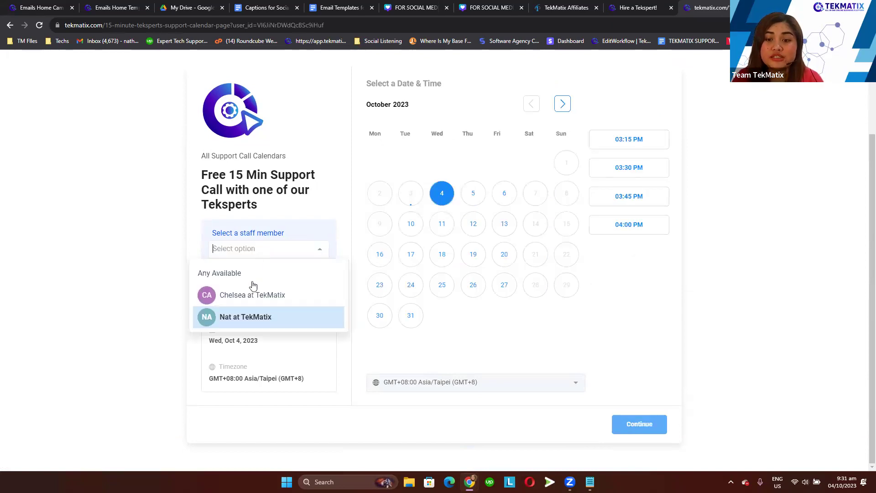
pyautogui.click(253, 295)
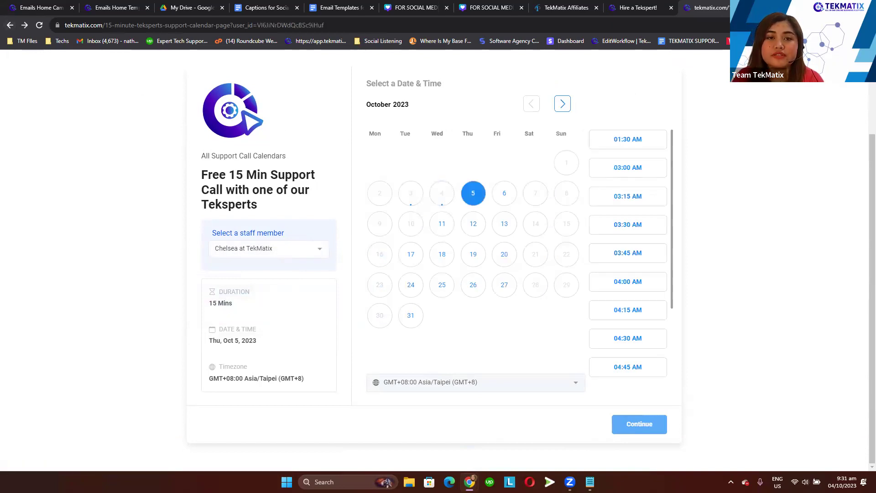
pyautogui.click(10, 25)
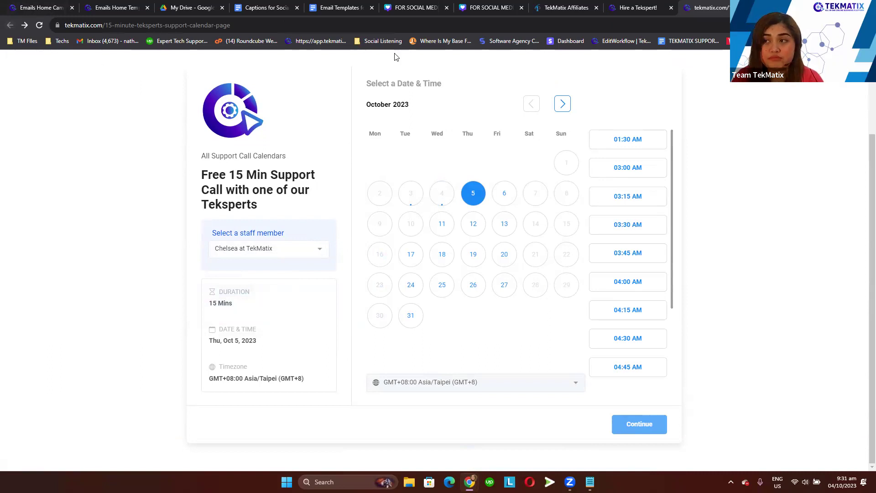
# Return to the Book a Call page, view the chat widget's question form, and close it
pyautogui.click(639, 5)
pyautogui.scroll(6, 458, 199)
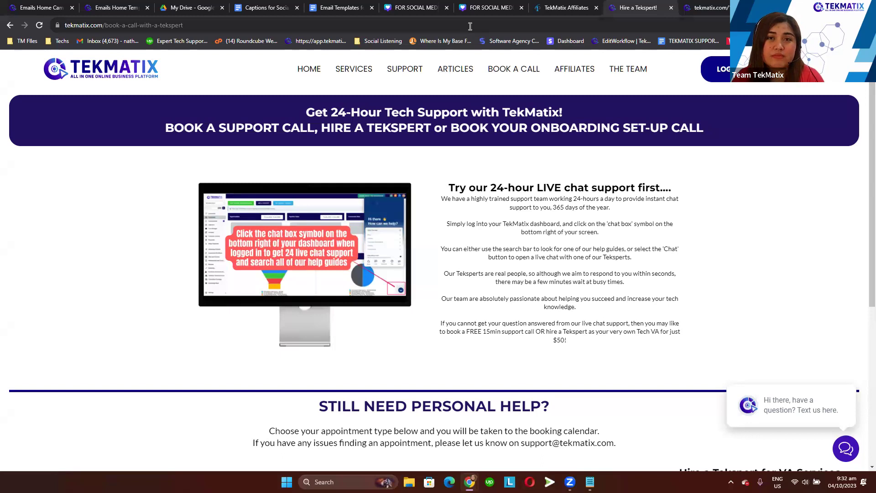
pyautogui.click(845, 449)
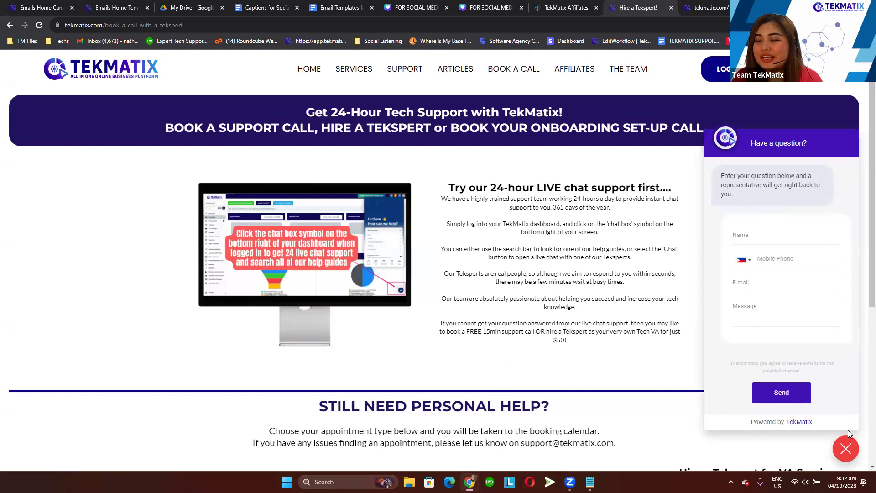
pyautogui.click(836, 448)
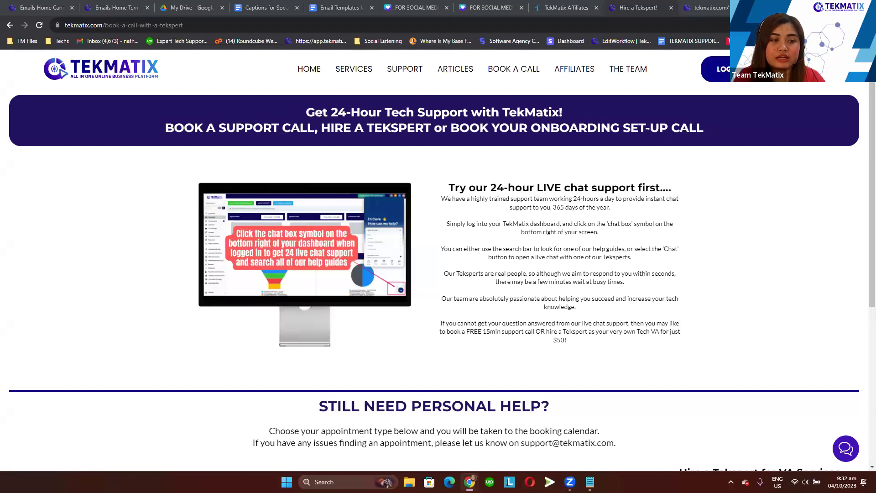
pyautogui.click(573, 73)
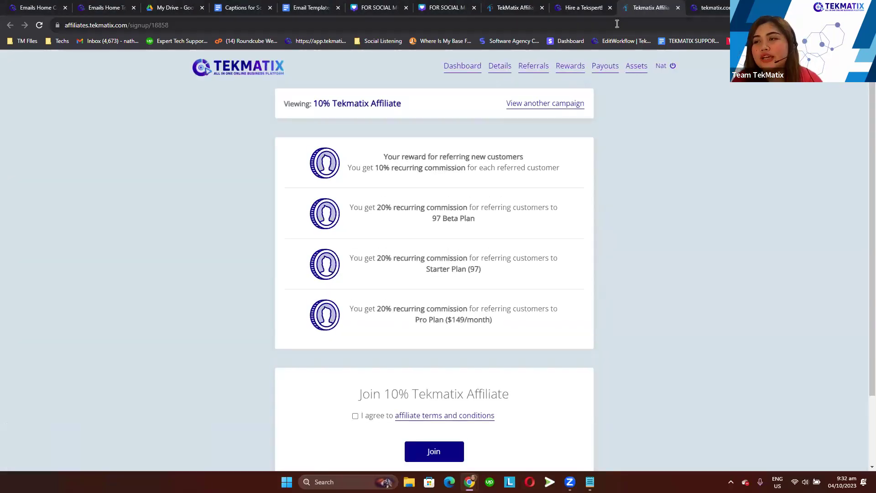
pyautogui.click(657, 22)
pyautogui.click(678, 8)
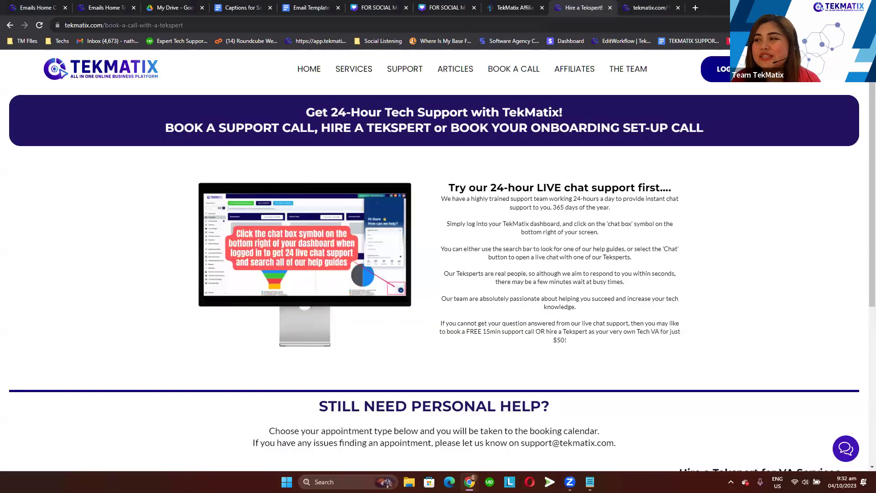
pyautogui.click(866, 25)
pyautogui.click(785, 72)
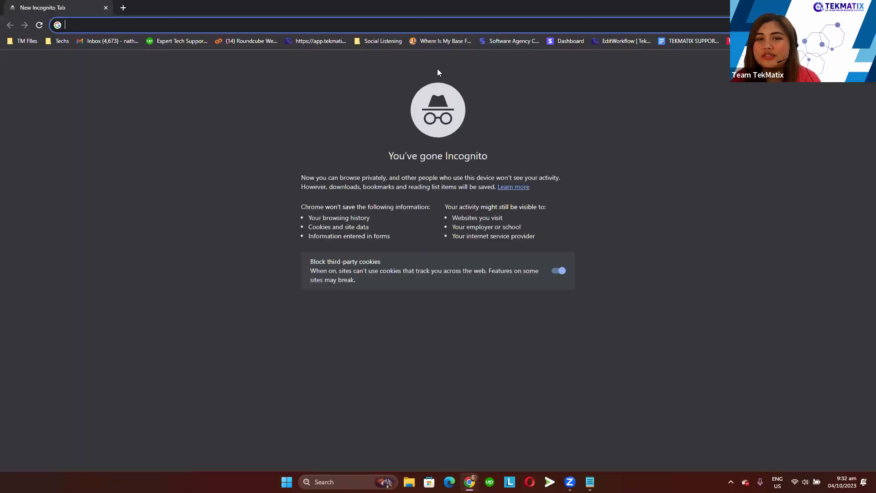
pyautogui.write('www.tekma')
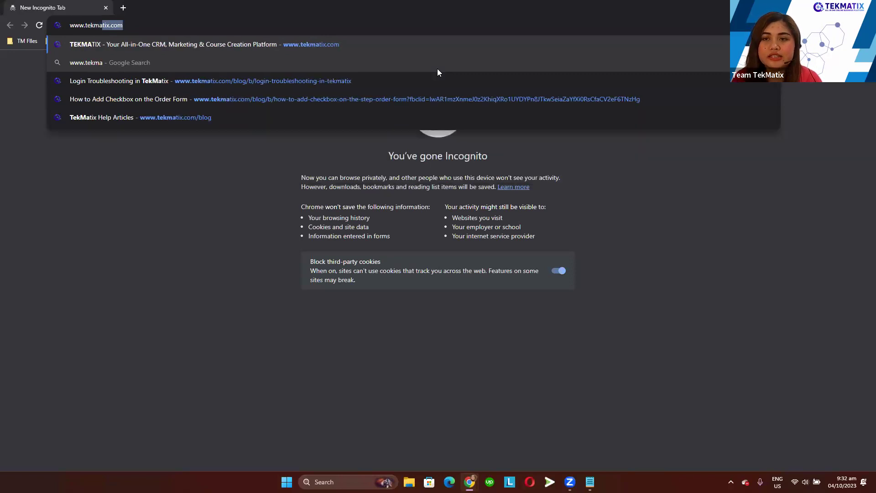
pyautogui.press('Return')
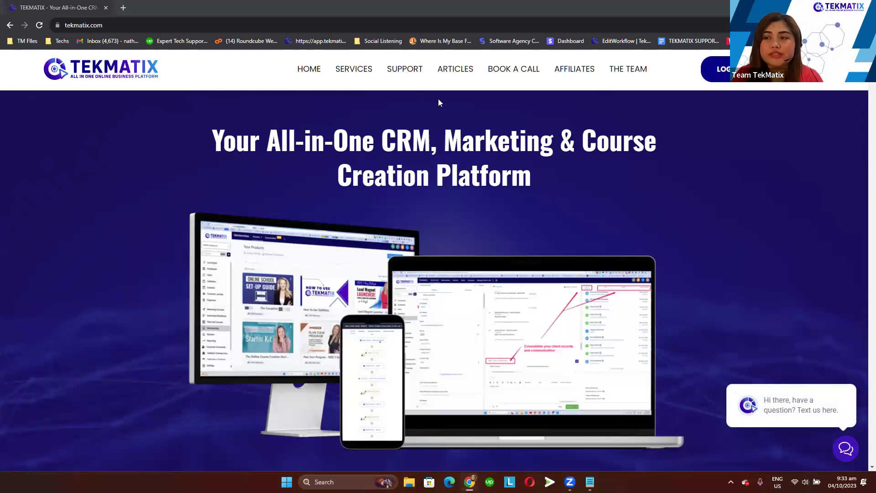
pyautogui.click(569, 76)
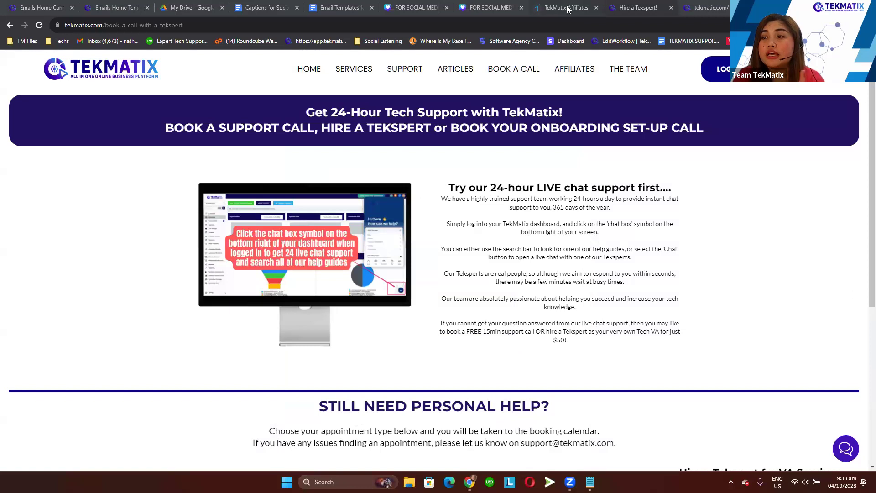
# Move the TekMatix Affiliates tab to the end of the open tabs and examine its referral count and new-customer commission rate
pyautogui.moveTo(568, 8); pyautogui.dragTo(705, 8)
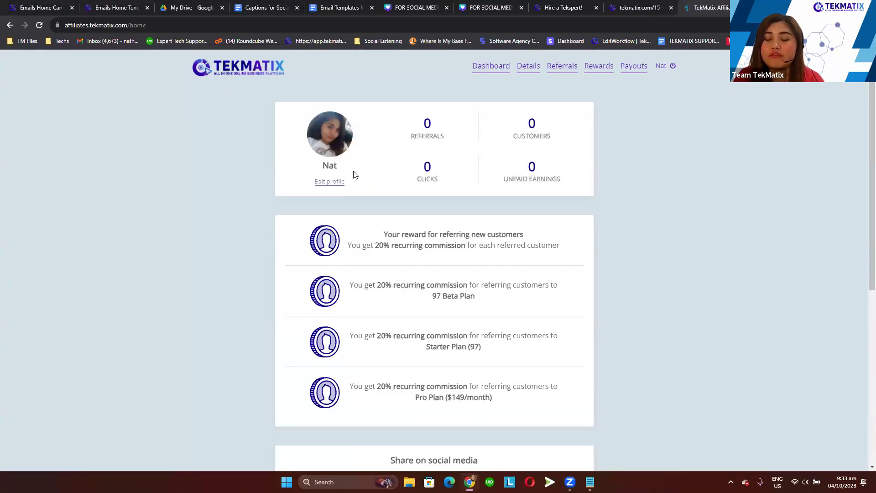
pyautogui.doubleClick(426, 122)
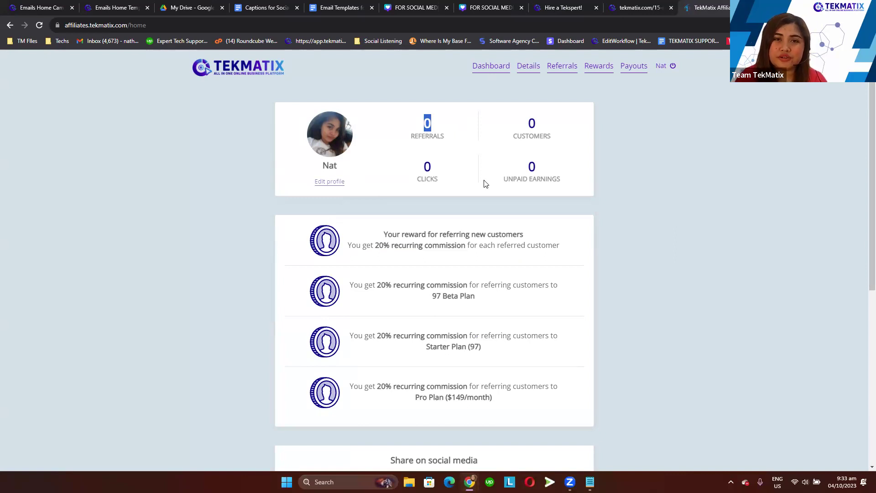
pyautogui.click(379, 247)
pyautogui.moveTo(380, 247); pyautogui.dragTo(393, 247)
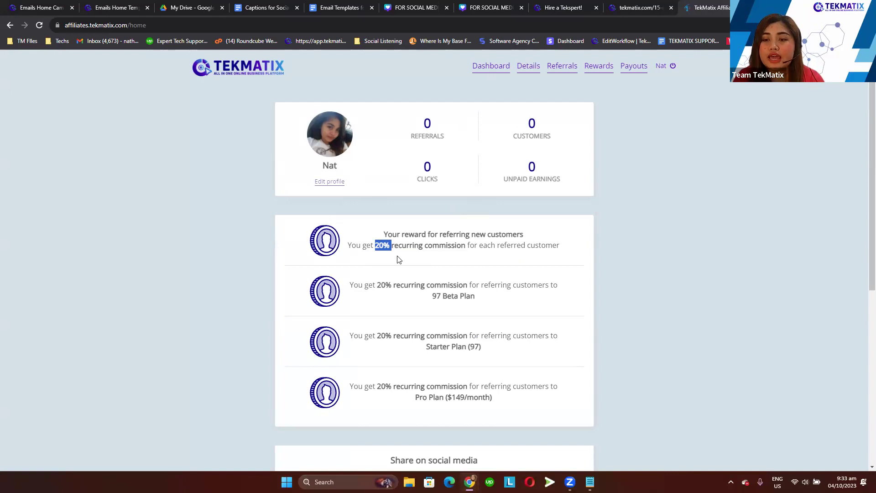
# Examine the shareable referral link on the affiliate dashboard and return to the dashboard's overview
pyautogui.scroll(-5, 397, 259)
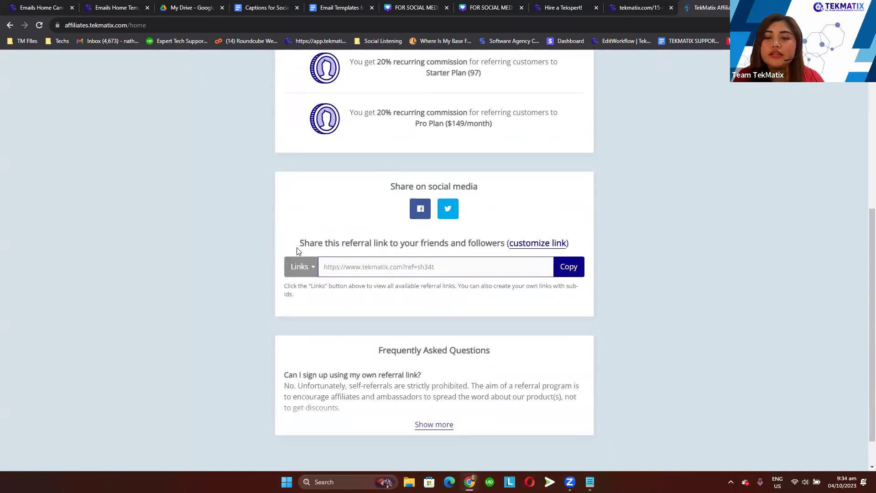
pyautogui.moveTo(296, 244); pyautogui.dragTo(571, 245)
pyautogui.moveTo(455, 267); pyautogui.dragTo(321, 269)
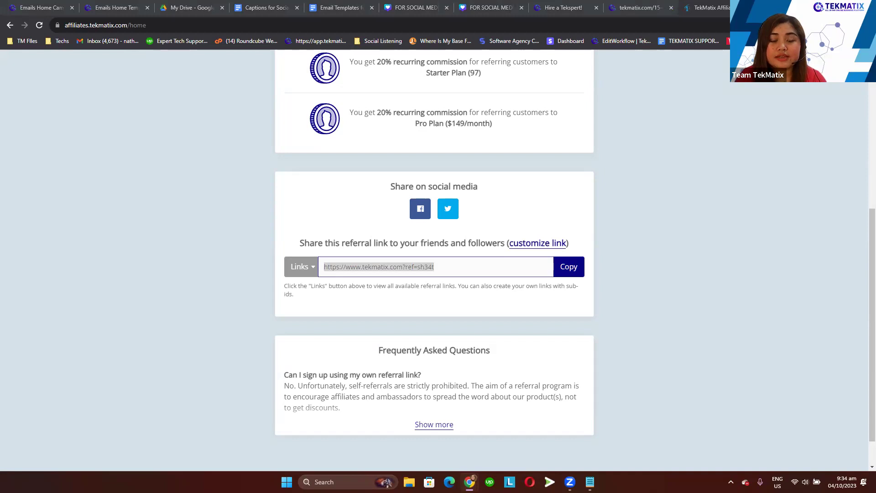
pyautogui.scroll(4, 385, 172)
pyautogui.scroll(-1, 385, 172)
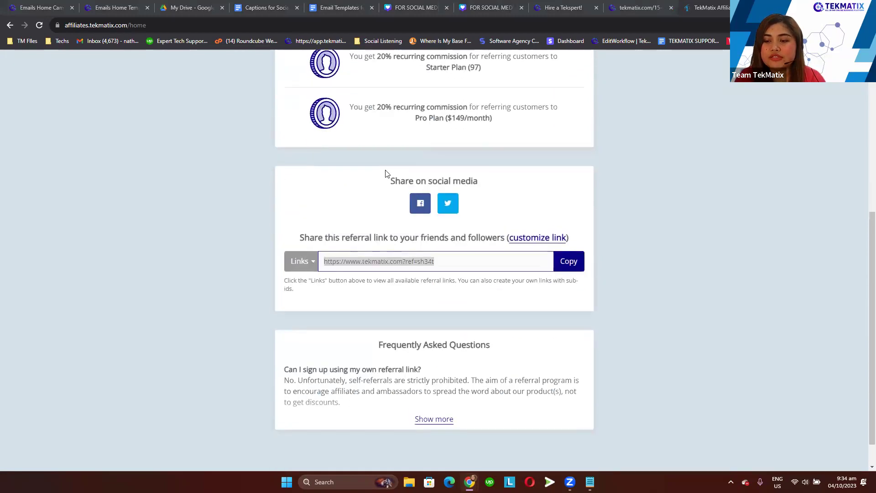
pyautogui.scroll(2, 385, 170)
pyautogui.scroll(1, 386, 169)
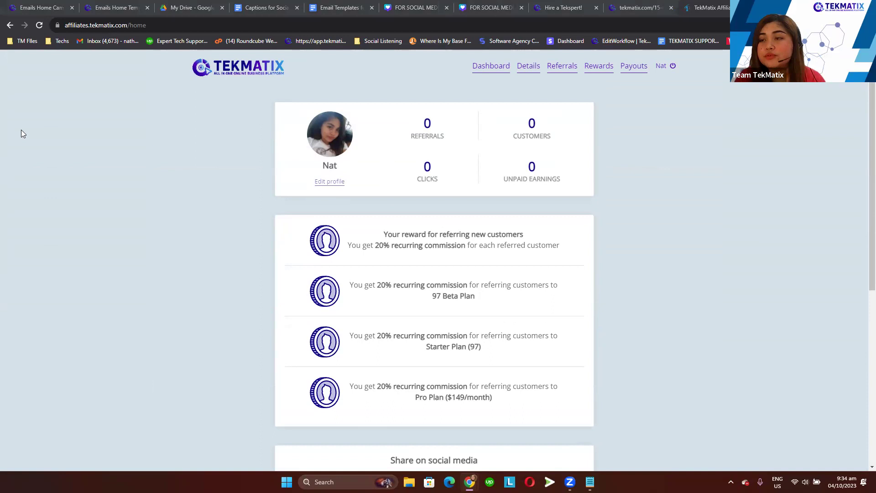
# Review the affiliate payout terms and return to the dashboard's referral link section
pyautogui.click(628, 73)
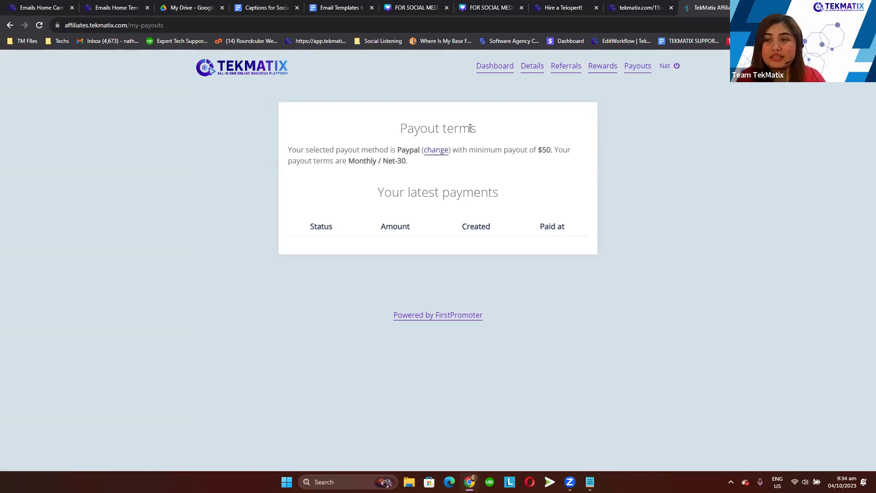
pyautogui.click(495, 68)
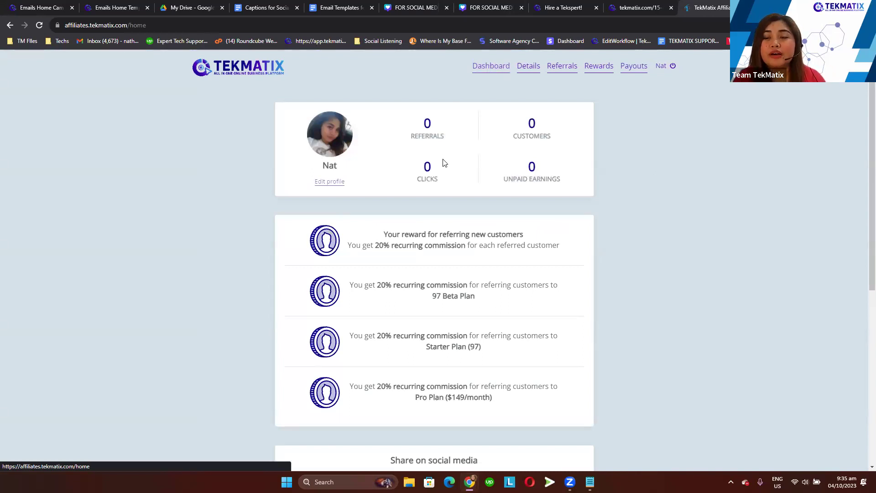
pyautogui.scroll(-4, 446, 165)
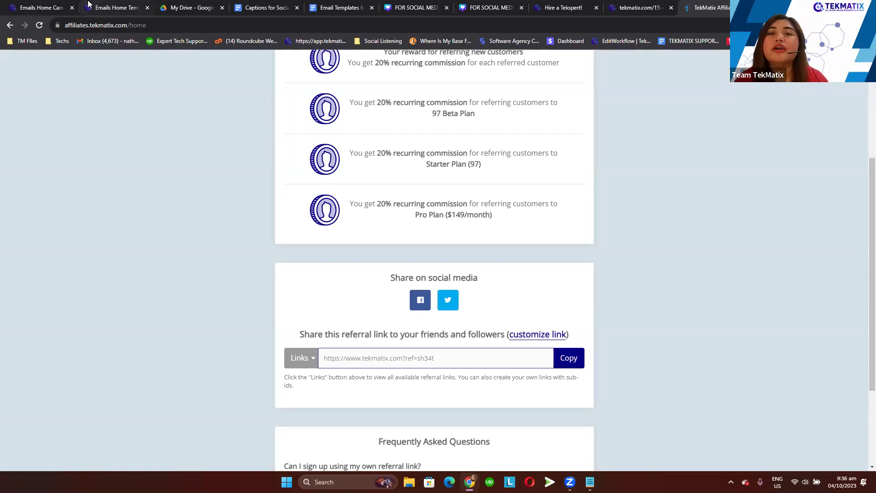
# Switch to the TekMatix marketing app and start a new social post in the Social Planner
pyautogui.click(63, 5)
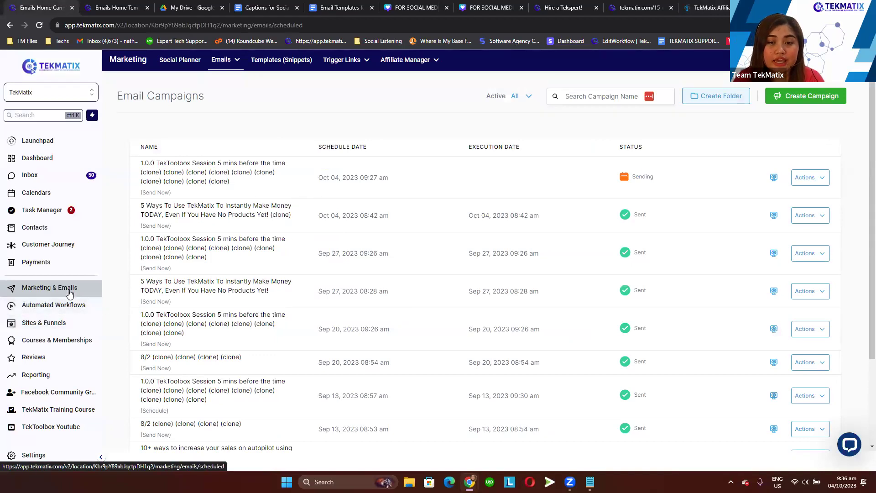
pyautogui.click(168, 61)
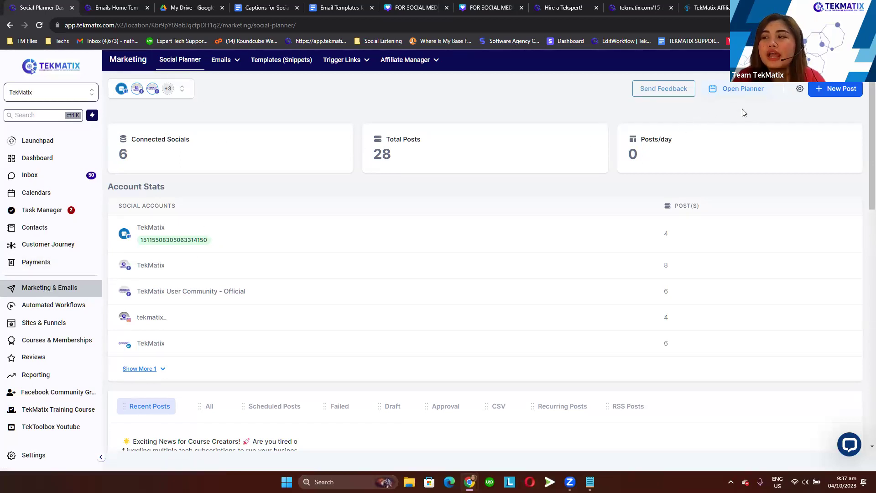
pyautogui.click(837, 91)
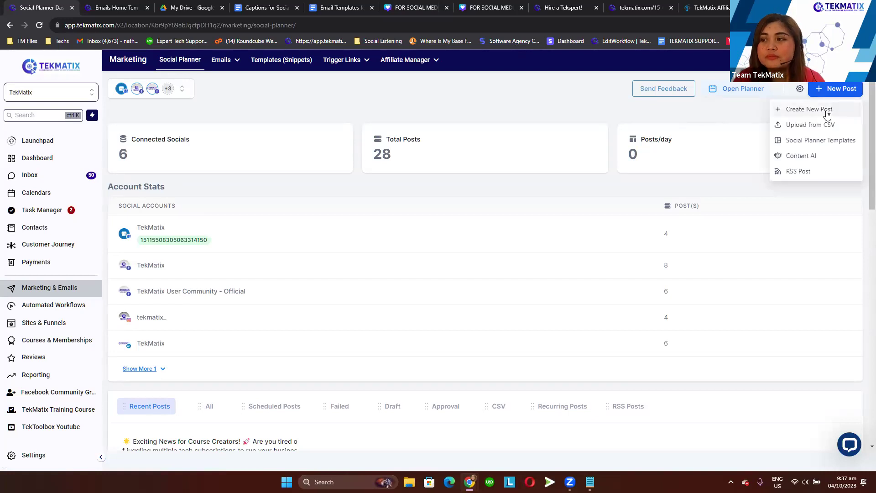
pyautogui.click(827, 111)
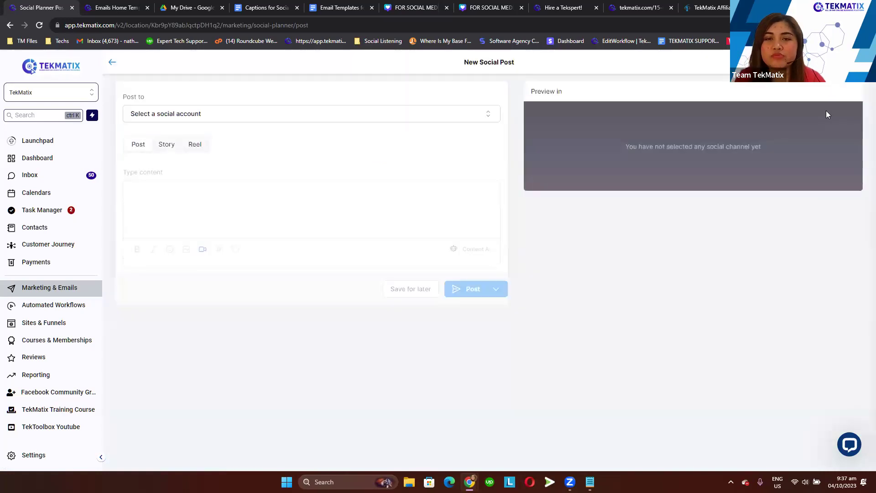
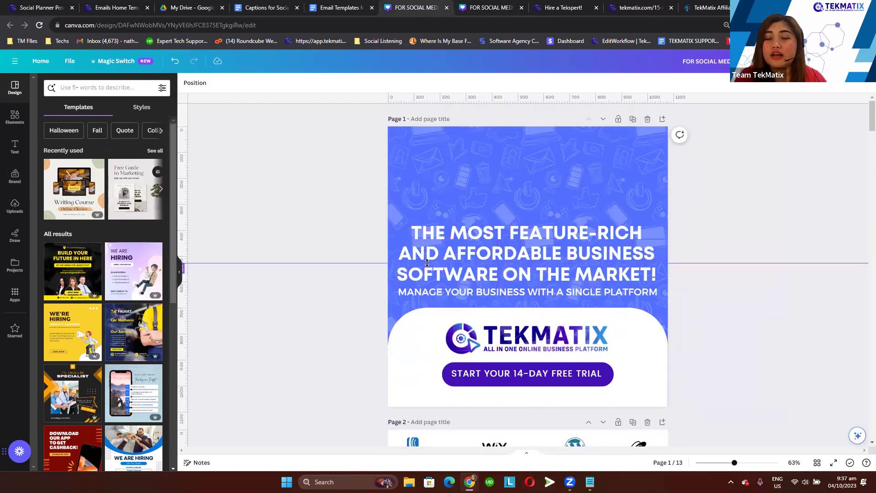
# Look through the ready-made TekMatix social media designs in the Canva file, from page 1 to page 13
pyautogui.scroll(-5, 427, 263)
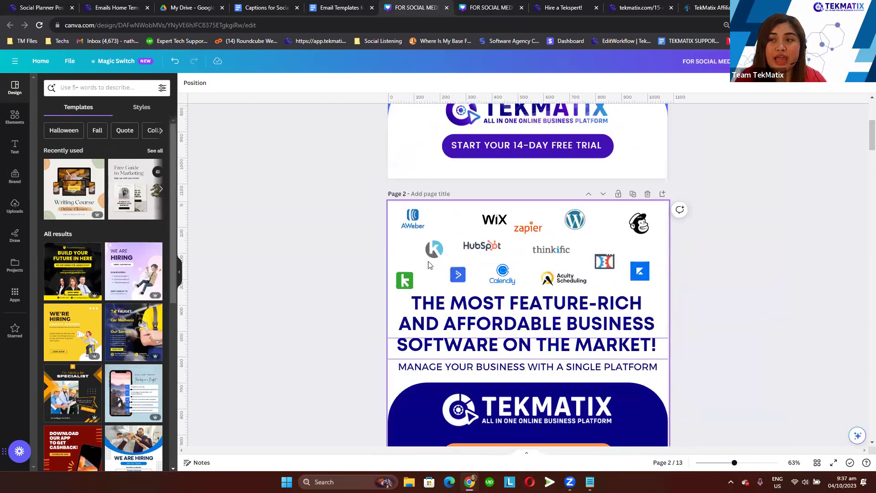
pyautogui.scroll(-5, 428, 264)
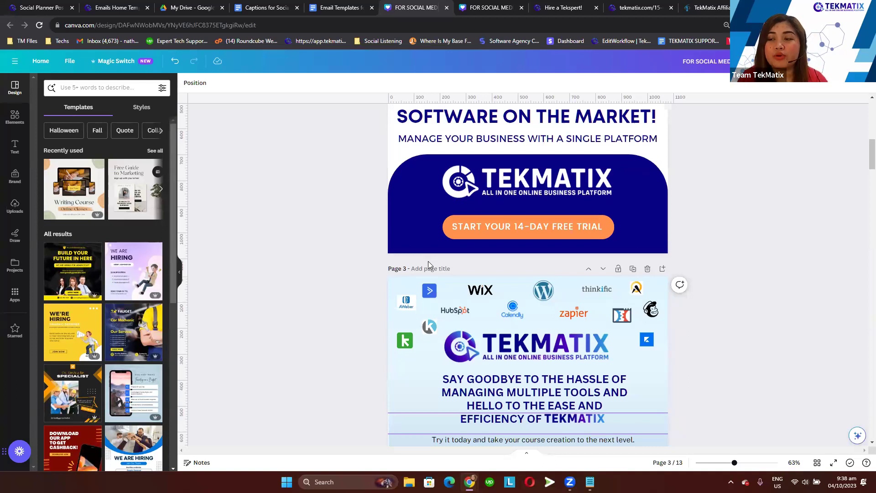
pyautogui.scroll(-3, 430, 232)
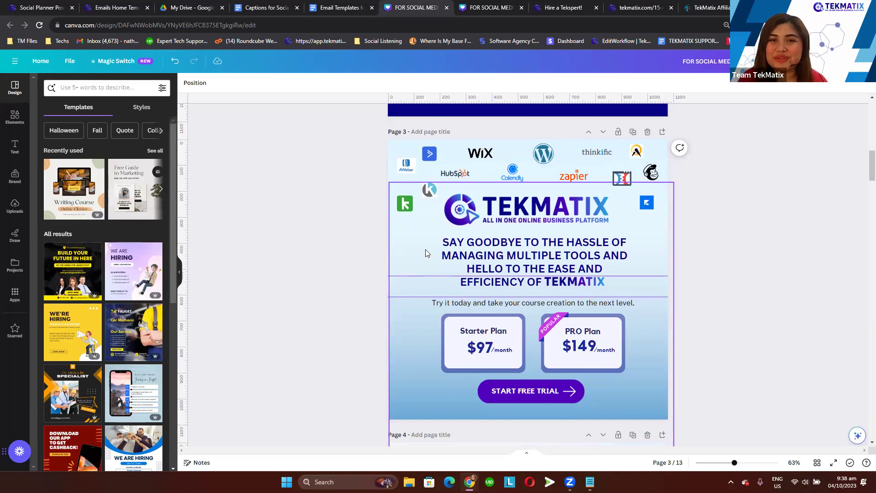
pyautogui.click(364, 139)
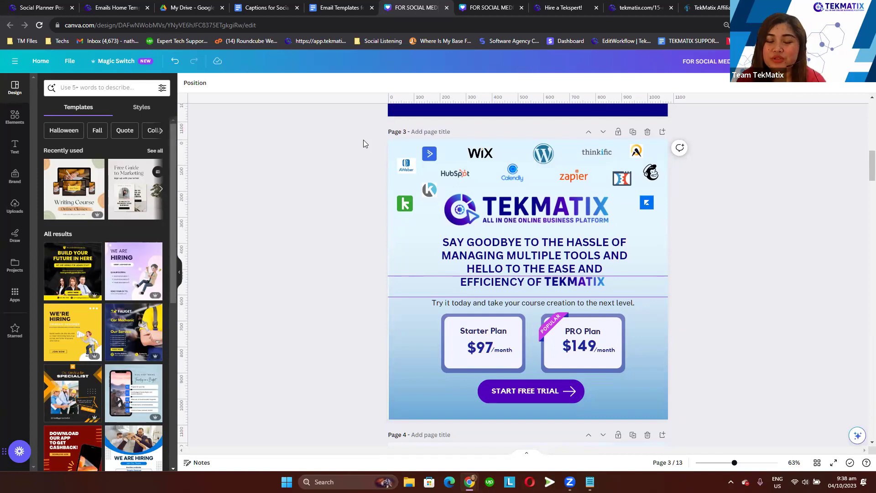
pyautogui.scroll(-2, 348, 192)
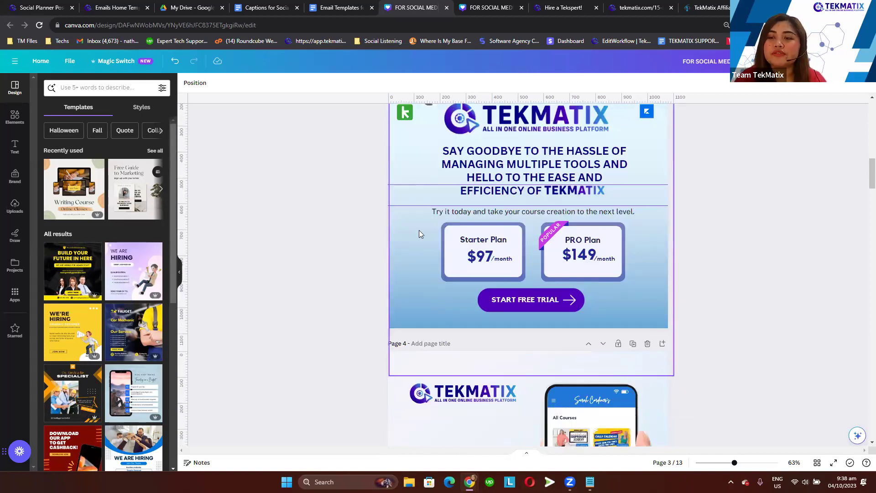
pyautogui.scroll(-5, 417, 232)
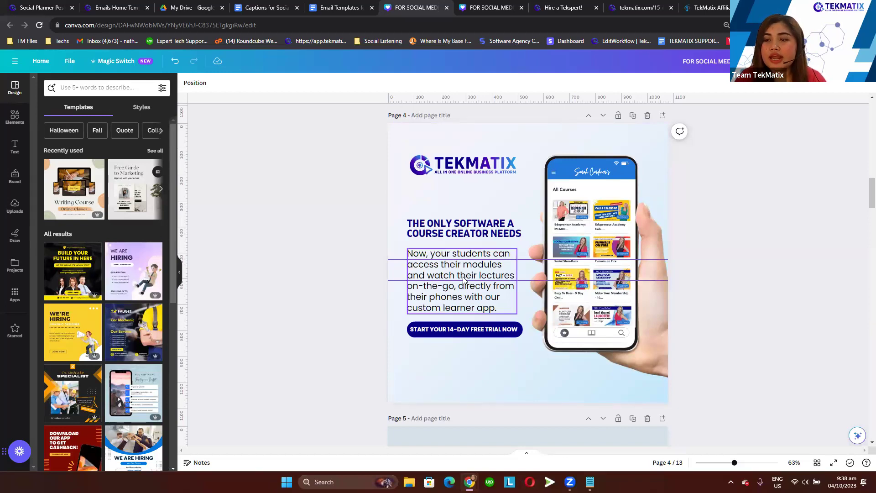
pyautogui.scroll(2, 474, 247)
pyautogui.scroll(-6, 473, 248)
pyautogui.scroll(-15, 473, 248)
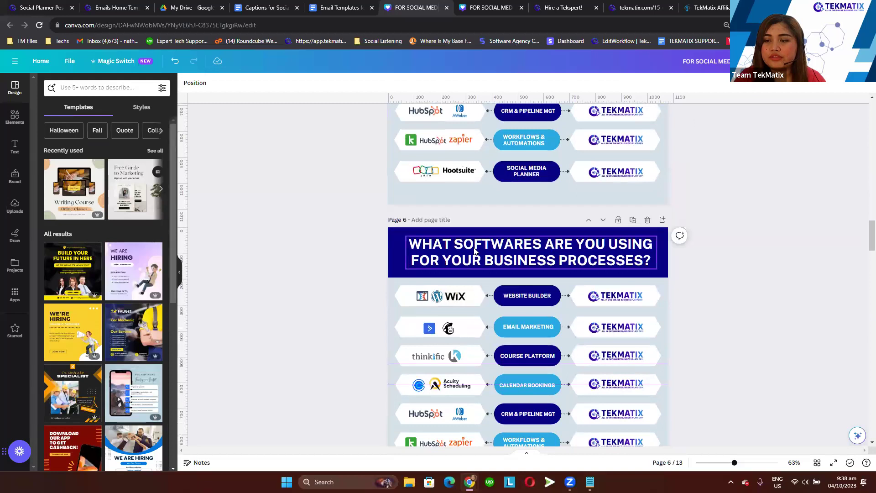
pyautogui.scroll(-12, 474, 247)
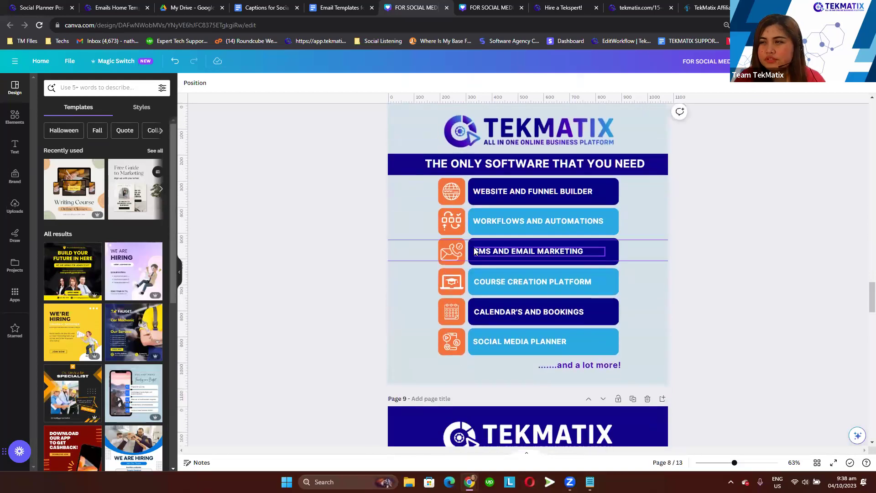
pyautogui.scroll(-12, 474, 247)
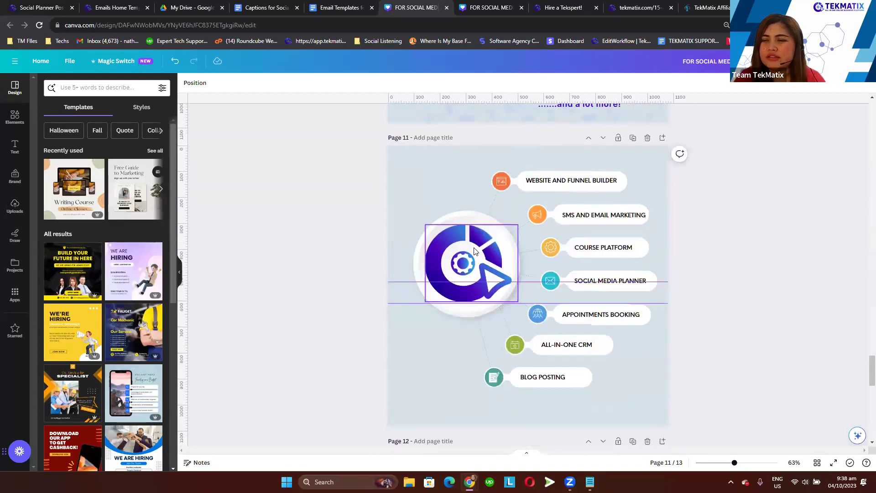
pyautogui.scroll(-6, 474, 249)
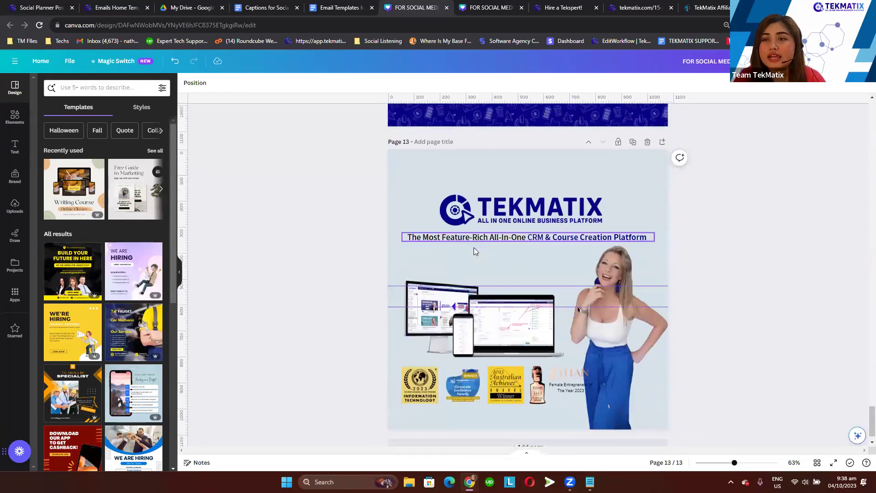
# Switch to the Email Templates for TekMatix Blast document and review the templates back to Email #1
pyautogui.click(339, 9)
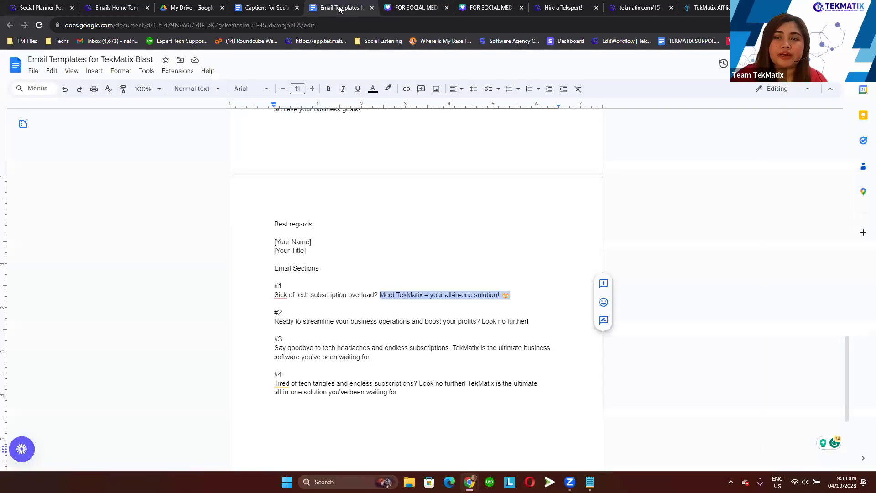
pyautogui.scroll(15, 310, 222)
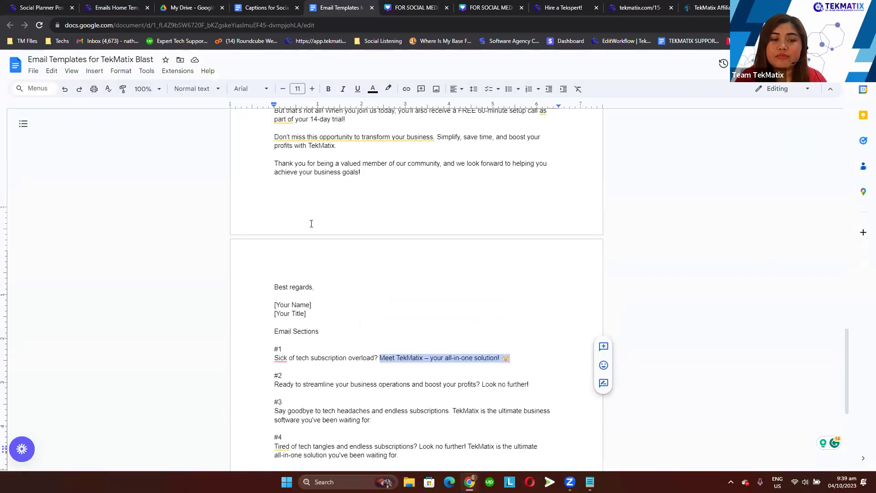
pyautogui.scroll(9, 311, 224)
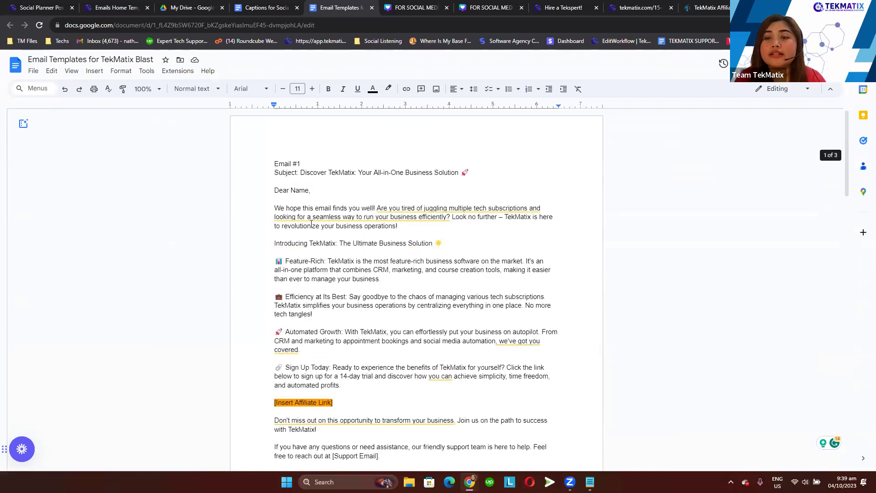
# Switch to the Captions for Social Media document and review the Post #1 and Post #2 captions
pyautogui.click(250, 7)
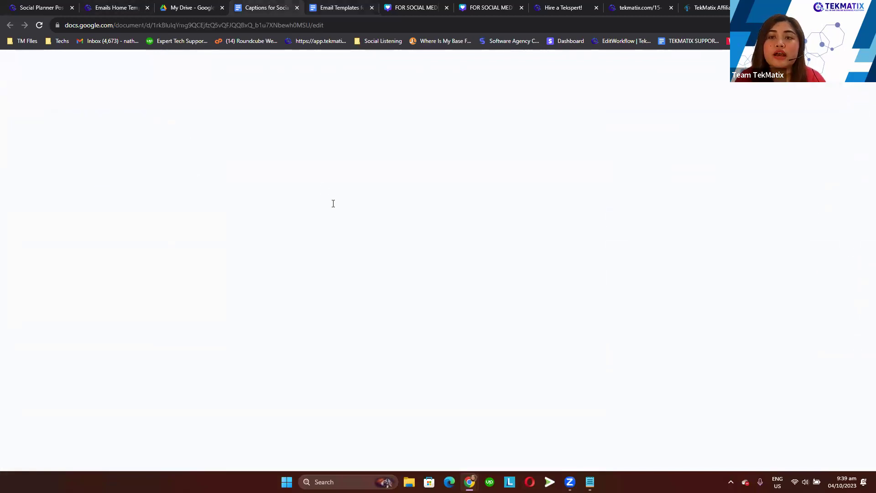
pyautogui.scroll(15, 358, 219)
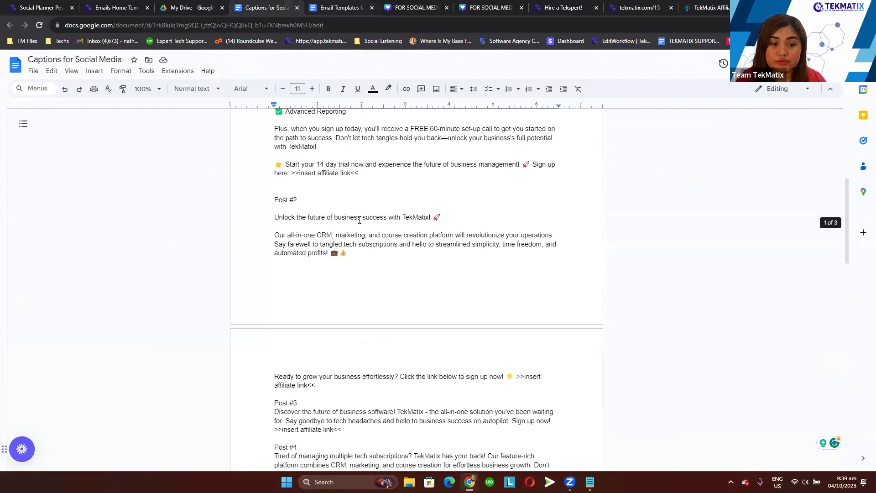
pyautogui.scroll(1, 360, 220)
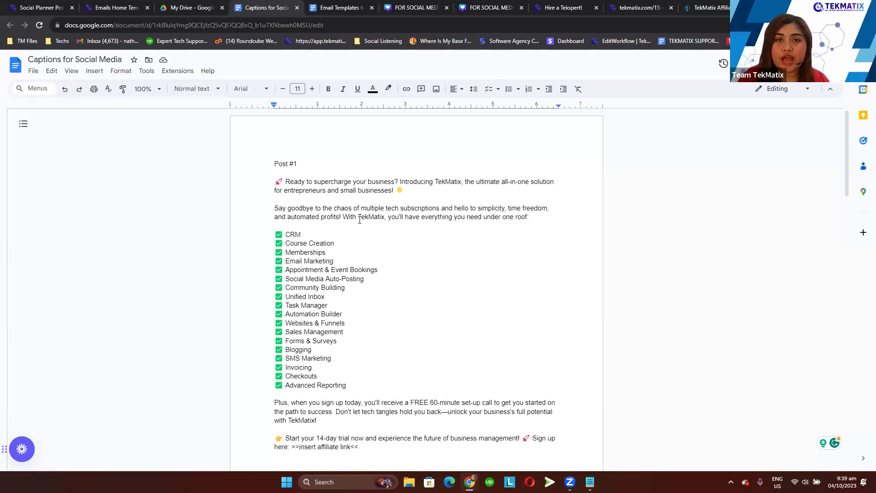
pyautogui.scroll(-4, 359, 219)
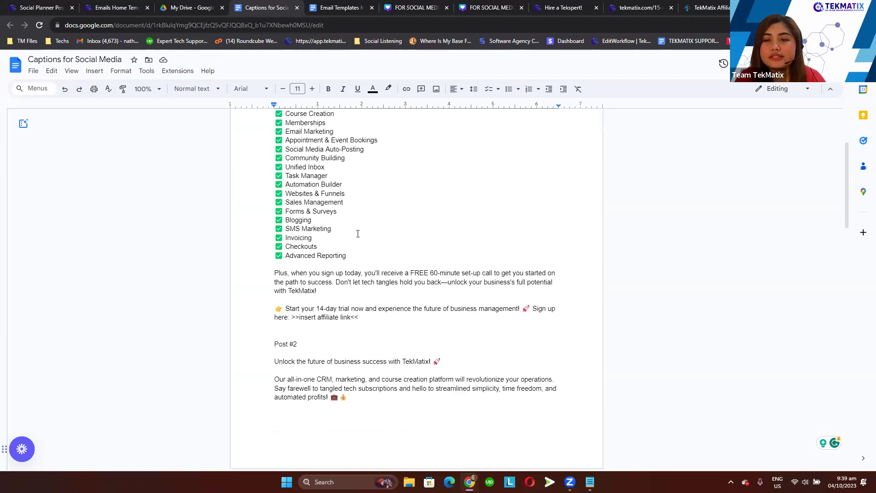
# In the new social post, choose the TekMatix Google, Facebook, Instagram and LinkedIn accounts plus TekMatix User Community - Official as destinations
pyautogui.click(44, 8)
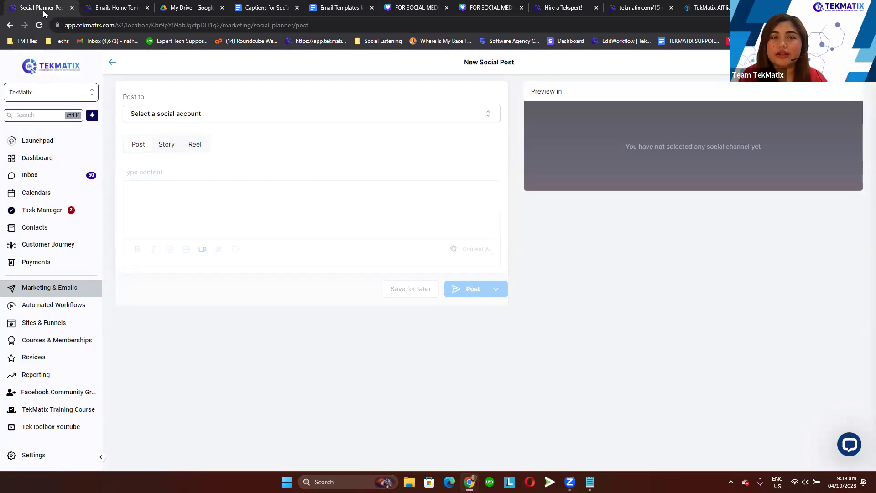
pyautogui.click(201, 121)
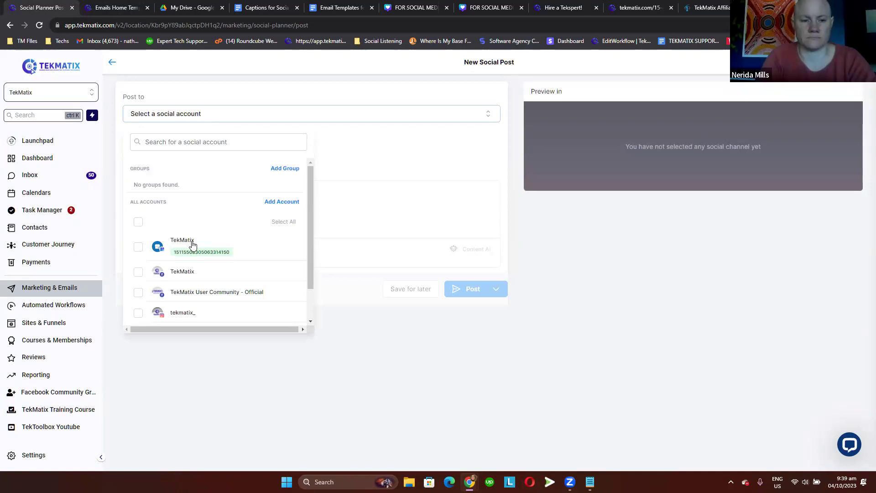
pyautogui.scroll(-2, 190, 243)
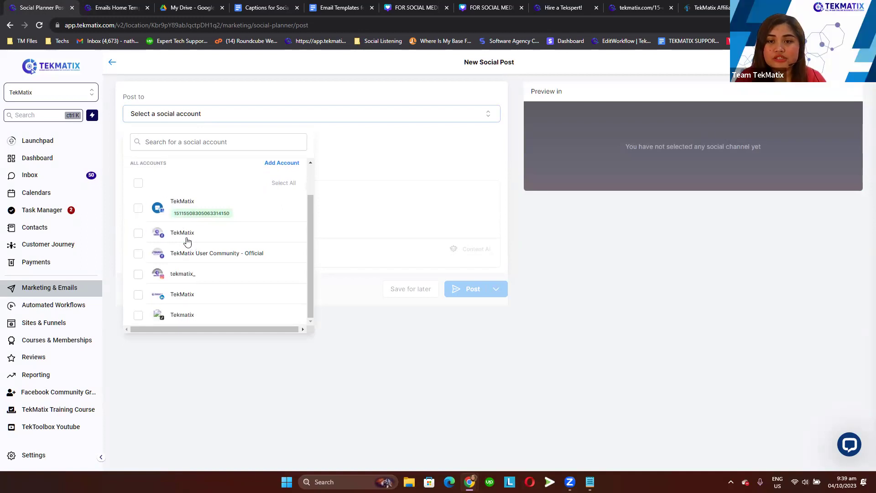
pyautogui.click(138, 209)
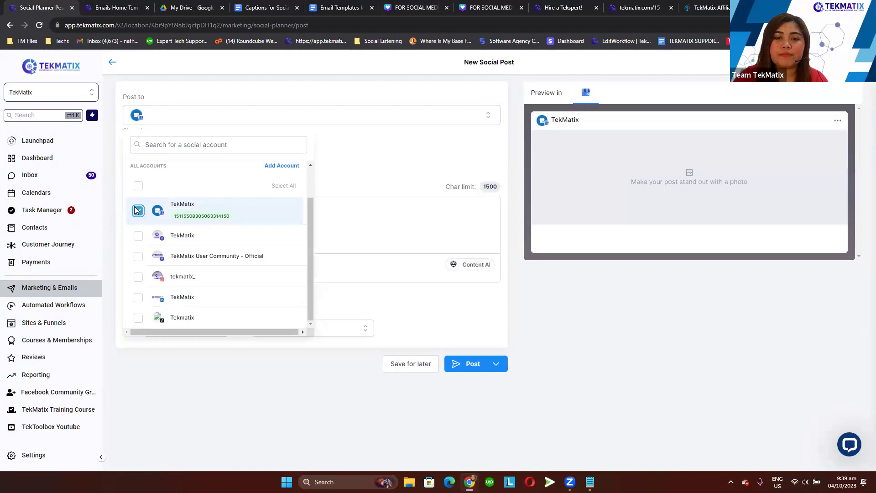
pyautogui.click(138, 237)
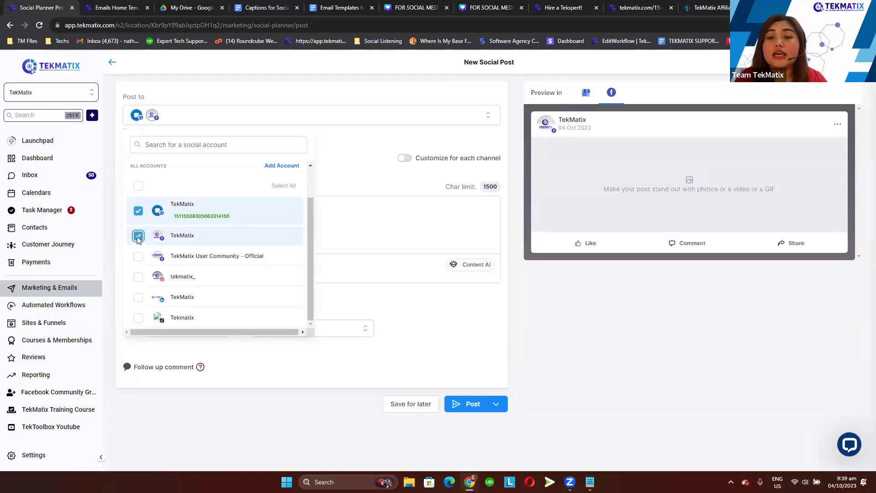
pyautogui.click(141, 258)
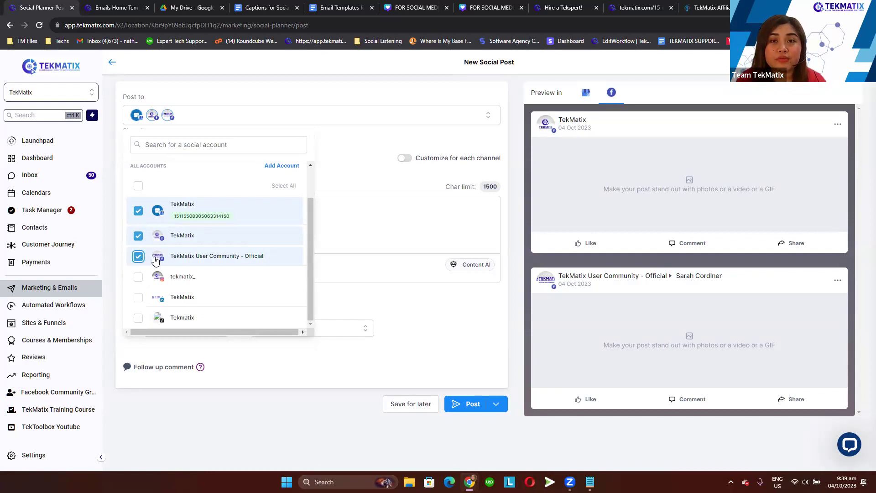
pyautogui.click(137, 278)
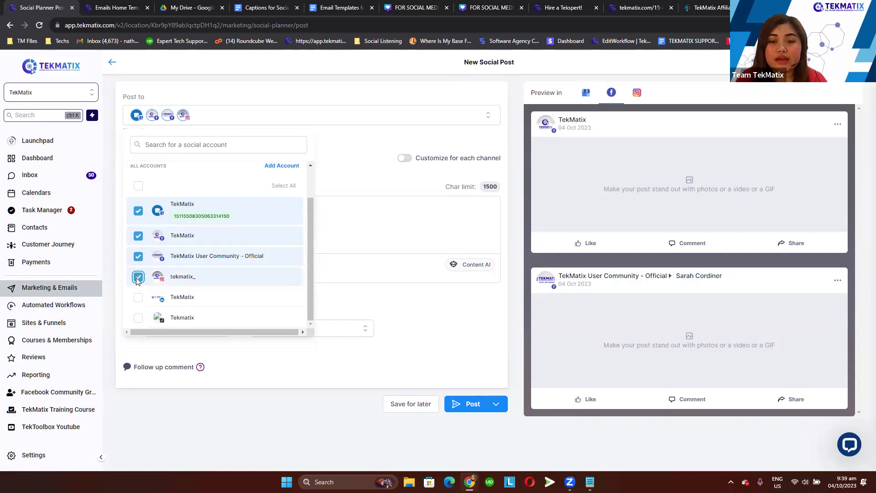
pyautogui.click(138, 297)
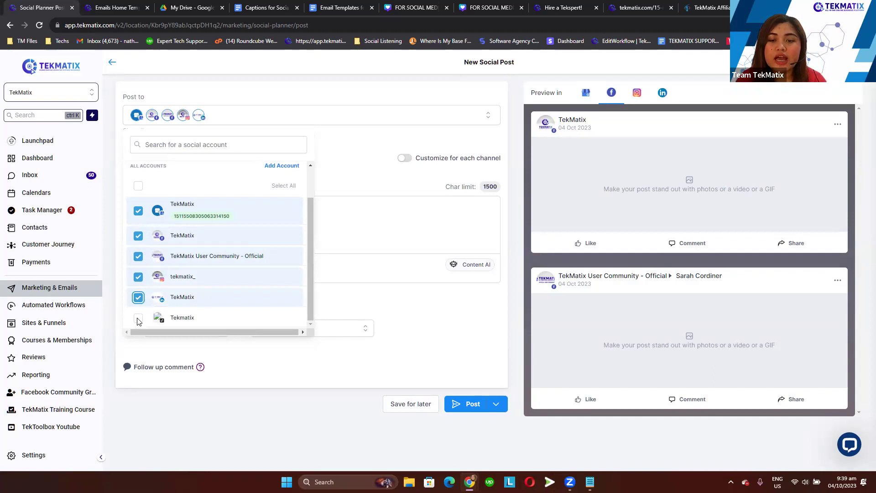
pyautogui.click(365, 300)
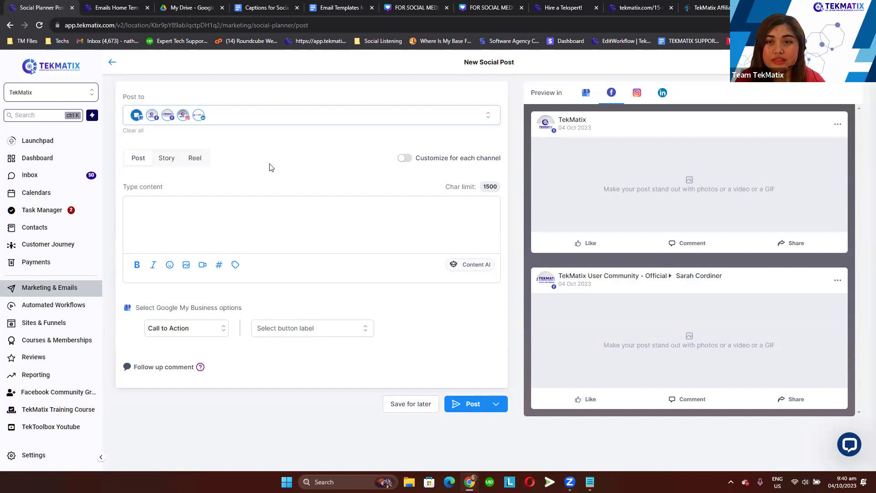
# Copy the full Post #1 caption from the Captions for Social Media document into the new social post's content
pyautogui.click(233, 201)
pyautogui.click(264, 9)
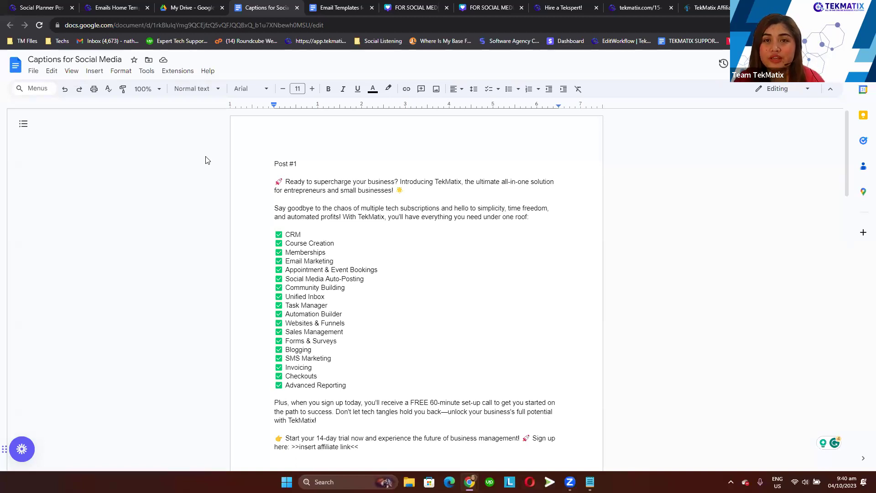
pyautogui.moveTo(276, 180); pyautogui.dragTo(366, 267)
pyautogui.scroll(-2, 305, 274)
pyautogui.scroll(-2, 313, 244)
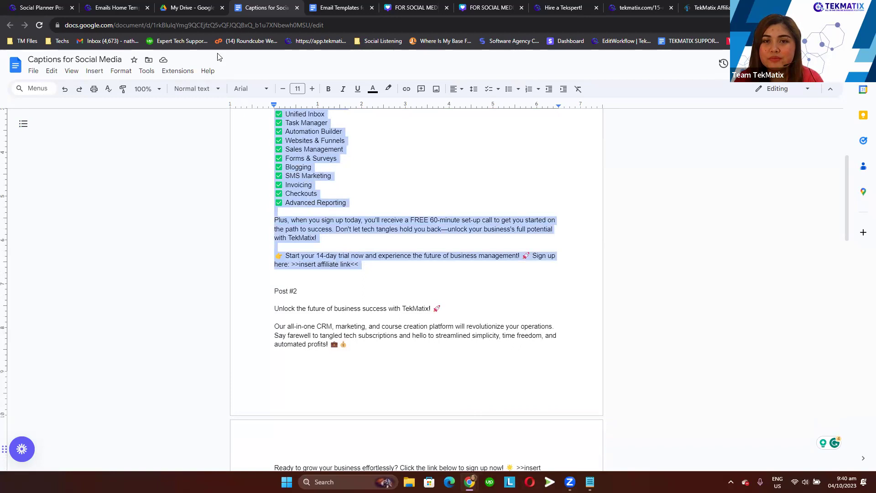
pyautogui.click(54, 8)
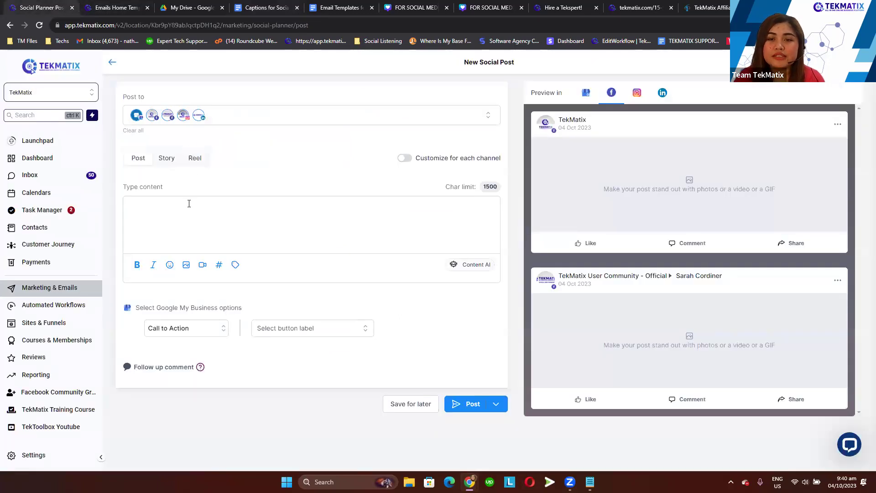
pyautogui.write("🚀 Ready to supercharge your business? Introducing TekMatix, the ultimate all-in-one solution for entrepreneurs and small businesses! ☀  Say goodbye to the chaos of multiple tech subscriptions and hello to simplicity, time freedom, and automated profits! With TekMatix, you'll have everything you need under one roof:  ✅ CRM ✅ Course Creation ✅ Memberships ✅ Email Marketing ✅ Appointment & Event Bookings ✅ Social Media Auto-Posting ✅ Community Building ✅ Unified Inbox ✅ Task Manager ✅ Automation Builder ✅ Websites & Funnels ✅ Sales Management ✅ Forms & Surveys ✅ Blogging ✅ SMS Marketing ✅ Invoicing ✅ Checkouts ✅ Advanced Reporting  Plus, when you sign up today, you'll receive a FREE 60-minute set-up call to get you started on the path to success. Don't let tech tangles hold you back—unlock your business's full potential with TekMatix!  👉 Start your 14-day trial now and experience the future of business management! 🚀 Sign up here: >>insert affiliate link<<")
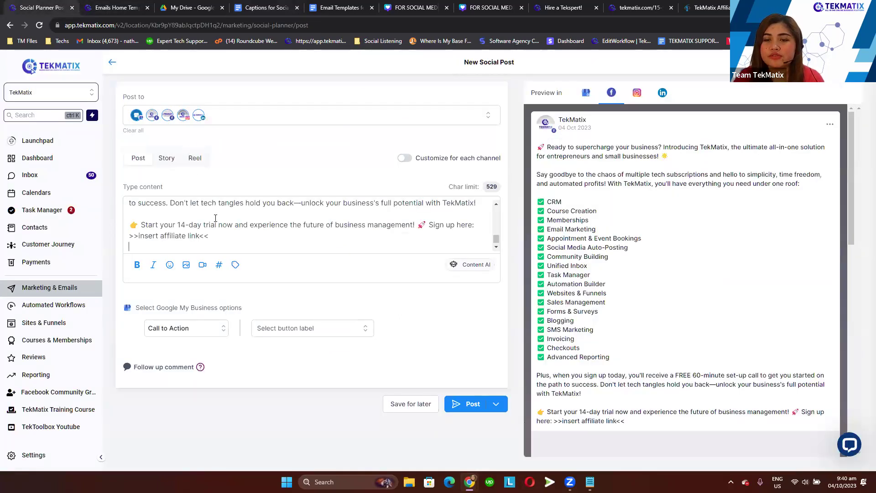
# Check the post preview and delete the ">>insert affiliate link<<" placeholder after "Sign up here:" in the post content
pyautogui.scroll(1, 217, 218)
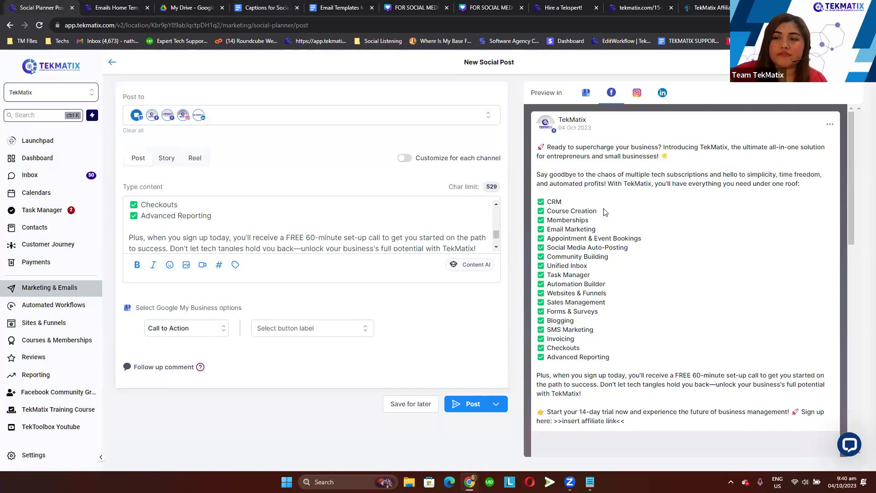
pyautogui.scroll(-2, 604, 212)
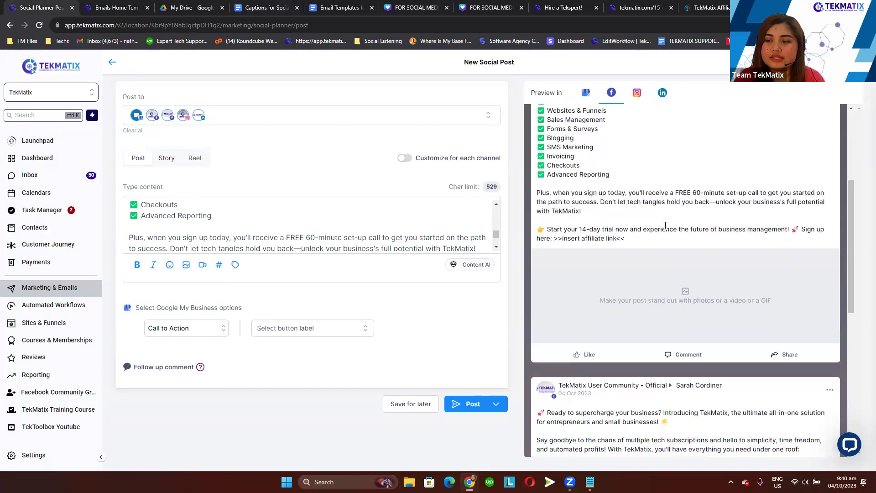
pyautogui.scroll(-2, 324, 224)
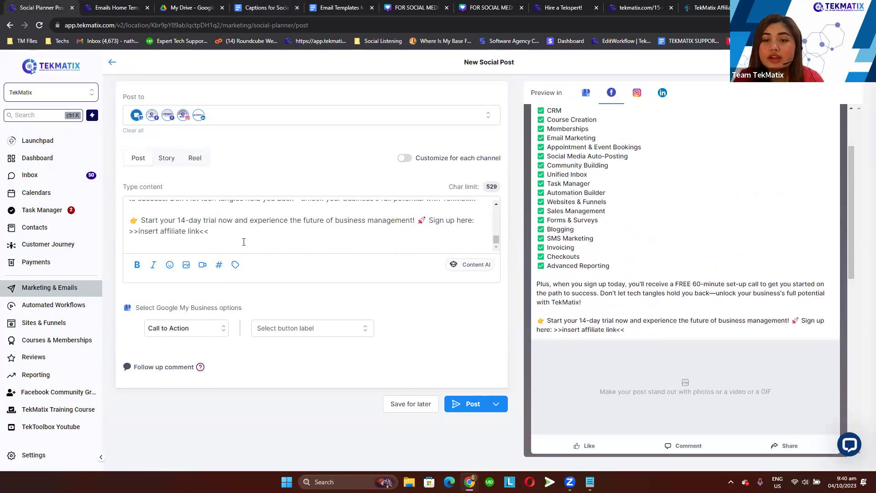
pyautogui.moveTo(210, 231); pyautogui.dragTo(123, 233)
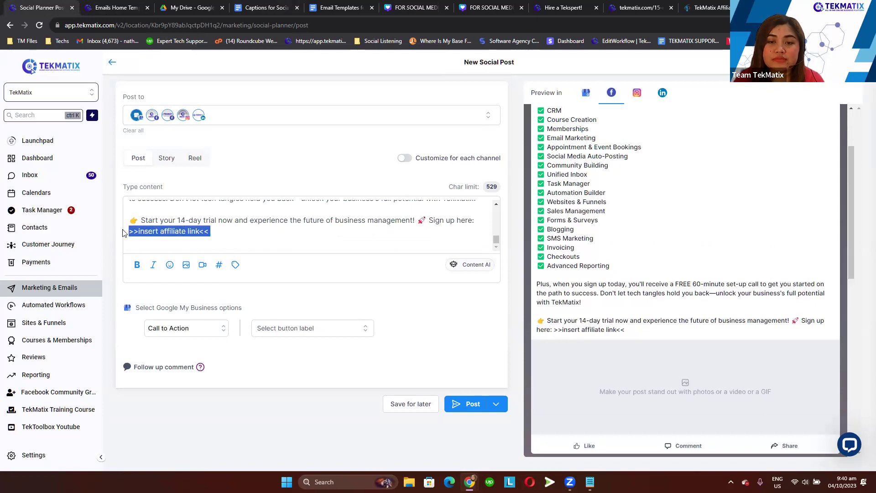
pyautogui.press('BackSpace')
pyautogui.press('BackSpace')
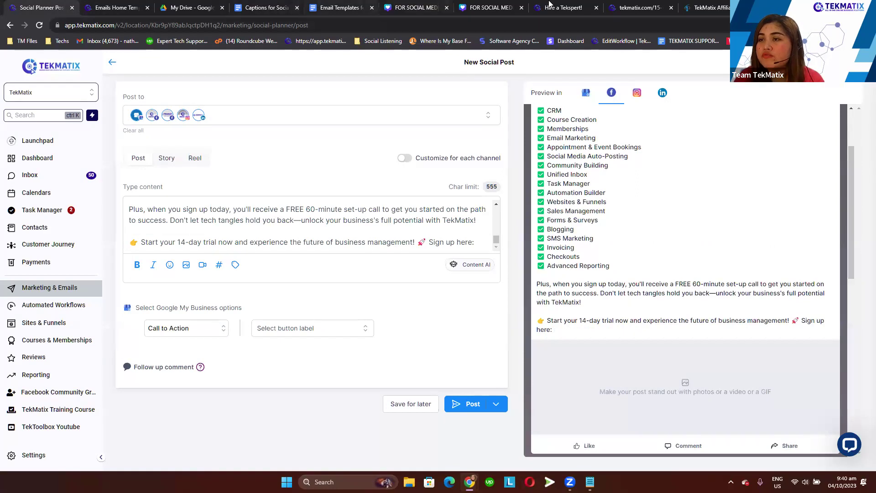
# Copy the TekMatix referral link from the affiliate portal and add it after "Sign up here:" in the social post content
pyautogui.click(709, 7)
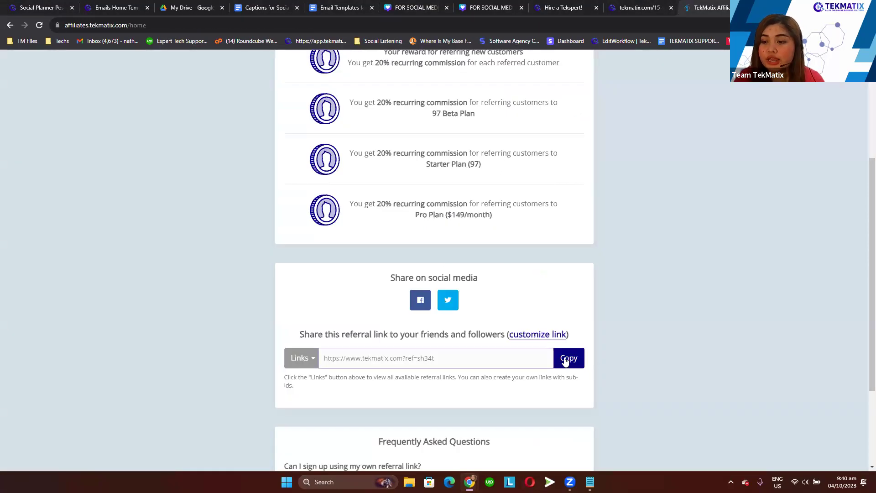
pyautogui.click(566, 359)
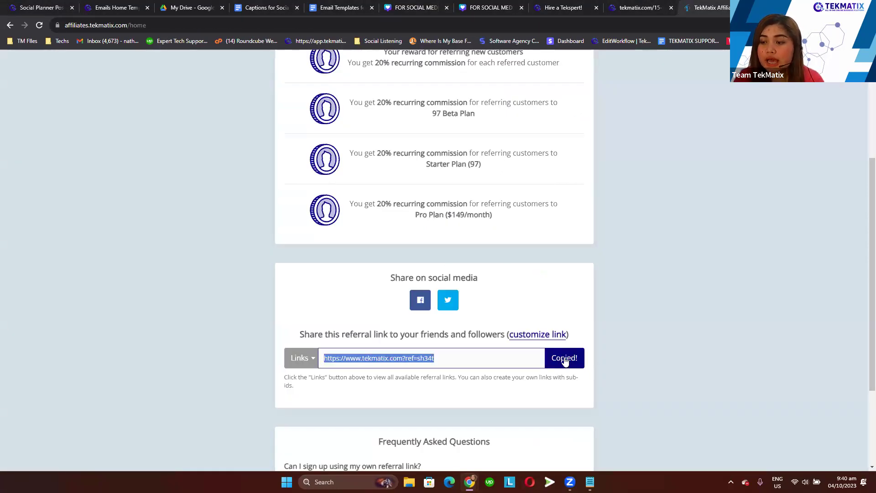
pyautogui.click(39, 5)
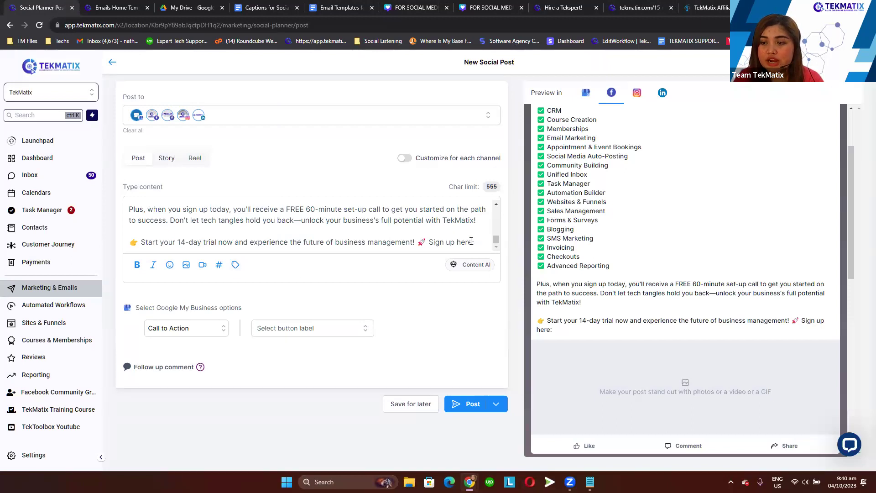
pyautogui.hotkey('ctrl', 'v')
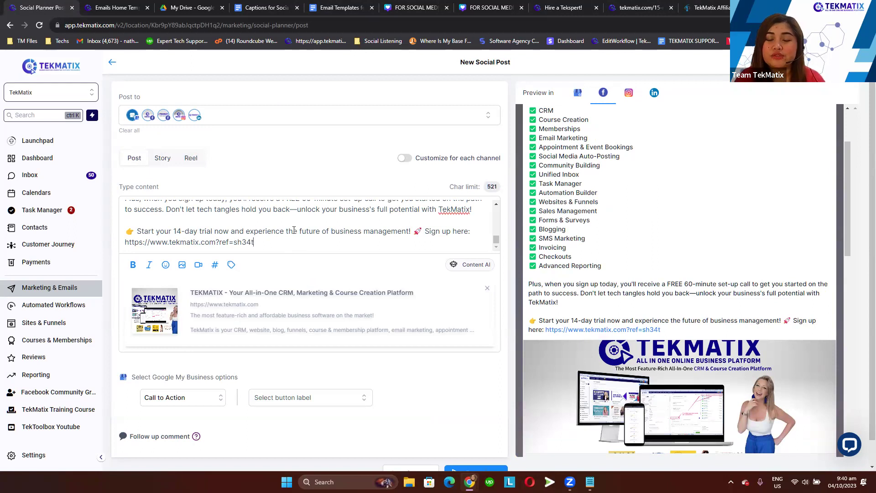
# Attach the "Say goodbye to the hassle" Starter and PRO Plan image from the media library and check the post preview
pyautogui.scroll(-1, 294, 229)
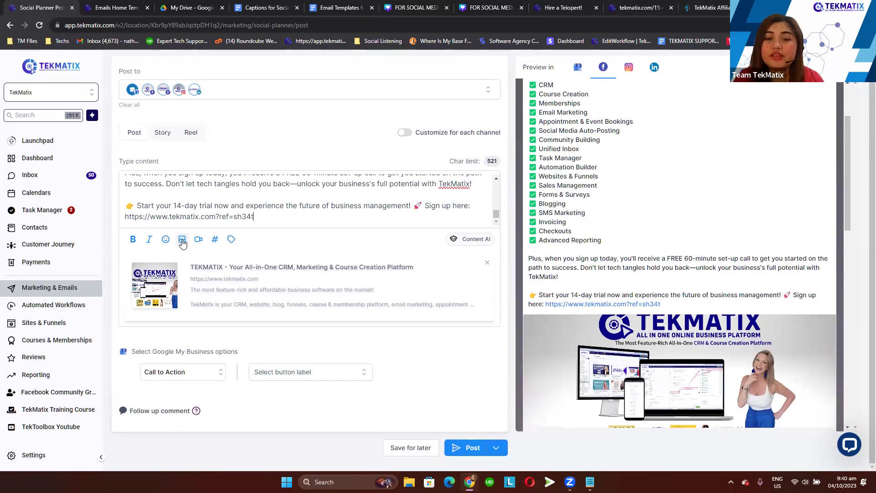
pyautogui.click(182, 242)
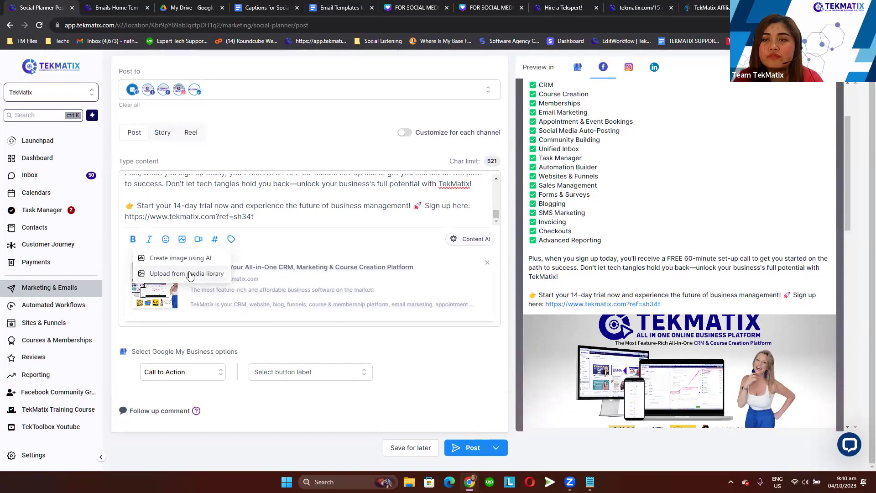
pyautogui.click(417, 8)
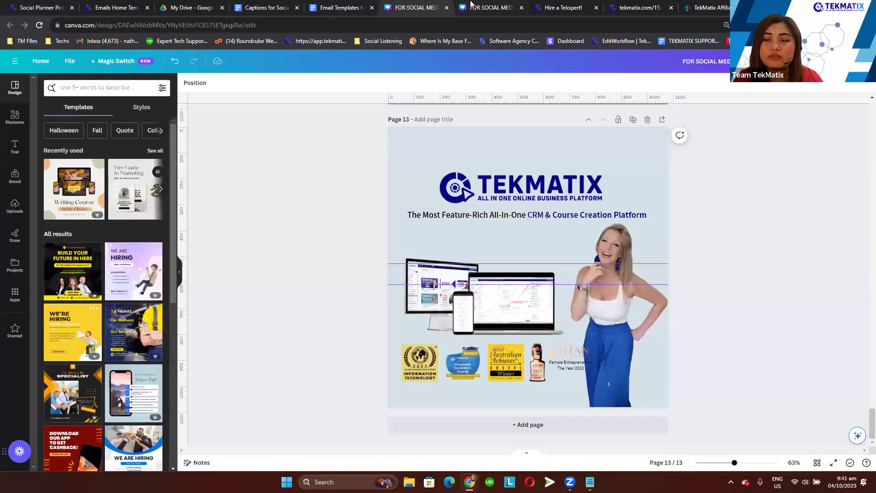
pyautogui.click(472, 5)
pyautogui.click(105, 7)
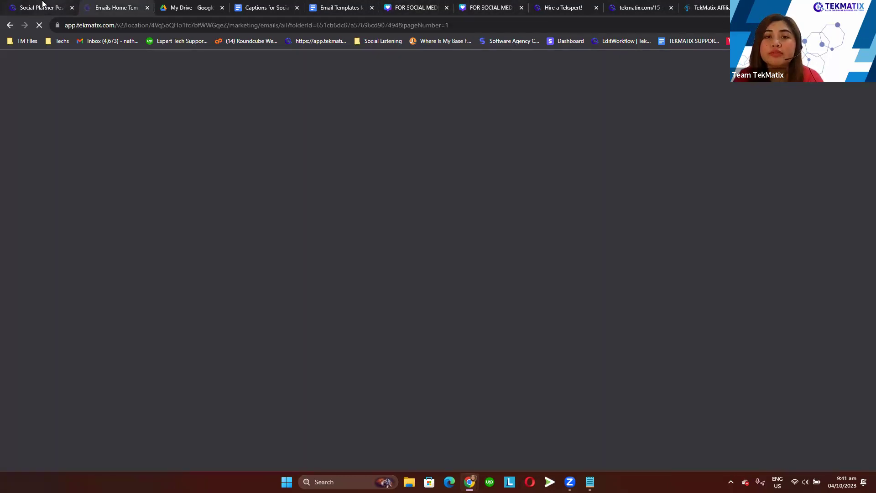
pyautogui.click(43, 5)
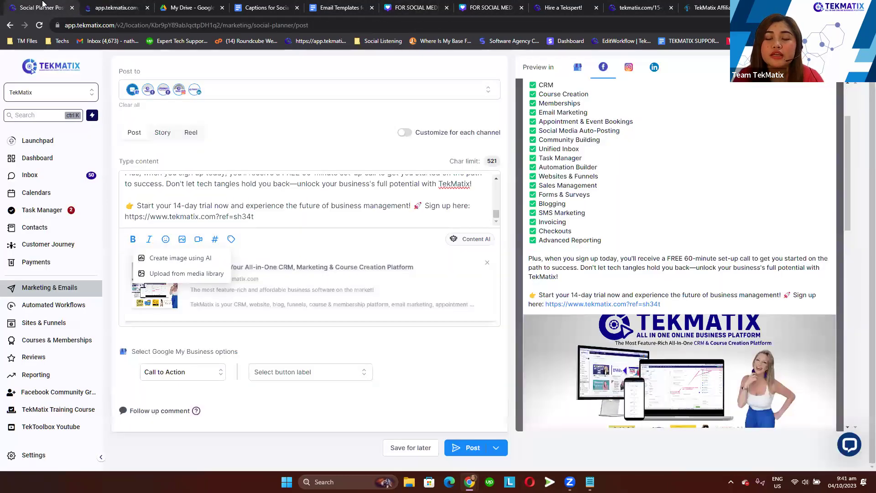
pyautogui.click(194, 273)
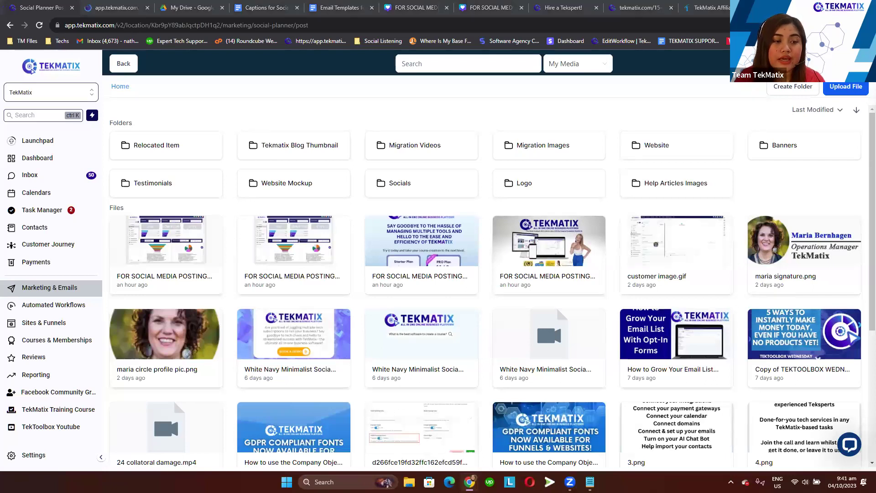
pyautogui.click(425, 250)
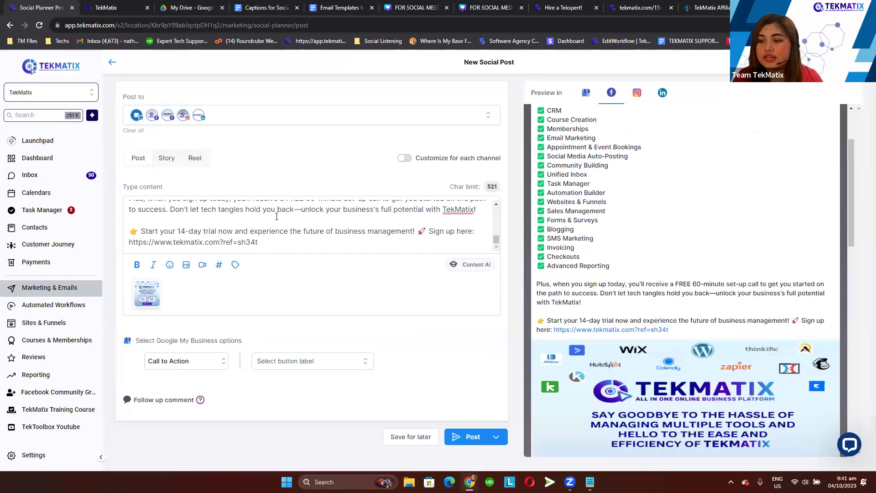
pyautogui.scroll(-5, 644, 233)
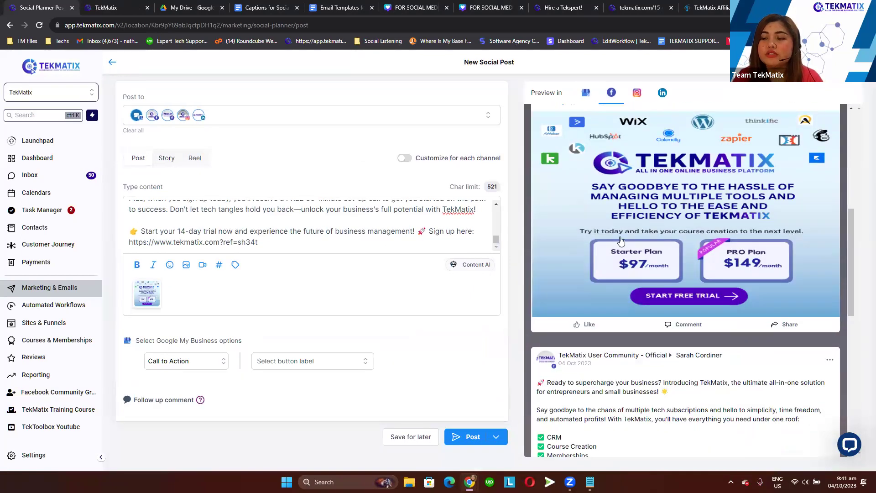
pyautogui.scroll(-6, 623, 249)
pyautogui.scroll(-4, 623, 249)
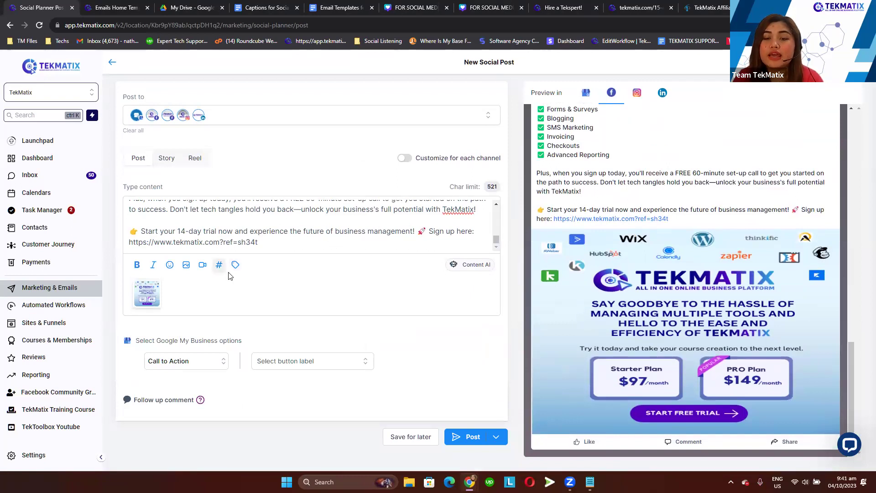
pyautogui.click(190, 368)
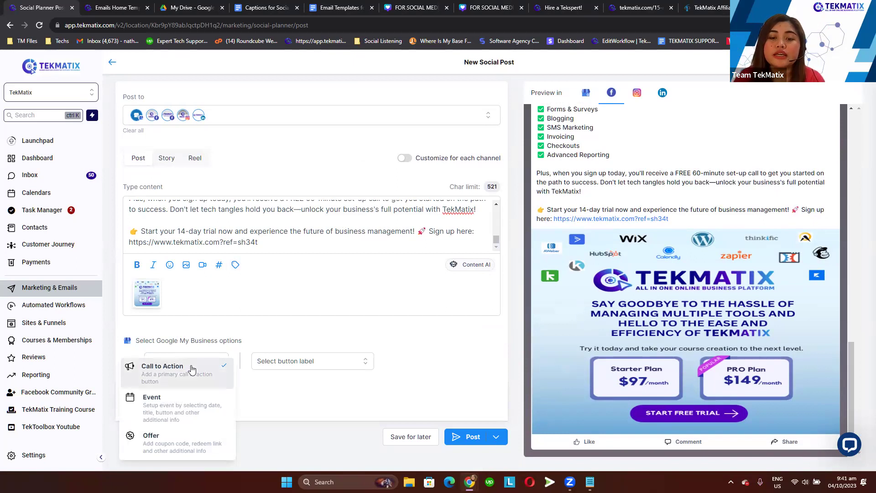
pyautogui.click(191, 369)
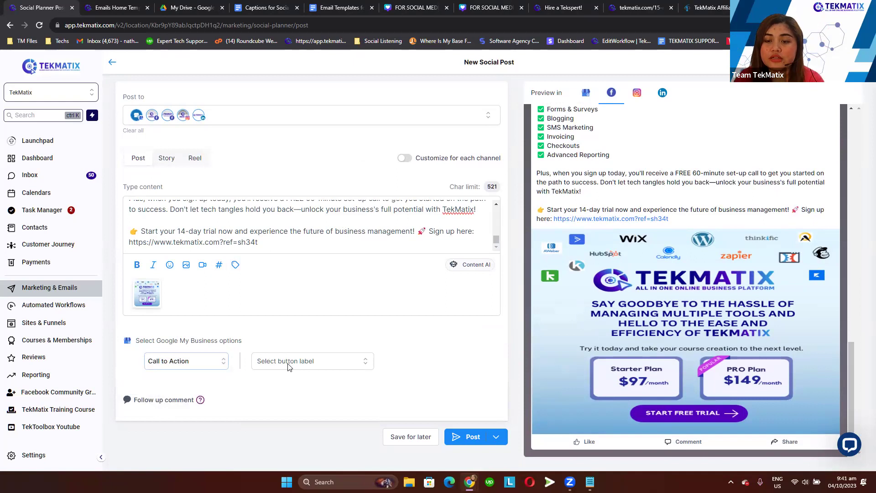
pyautogui.click(288, 366)
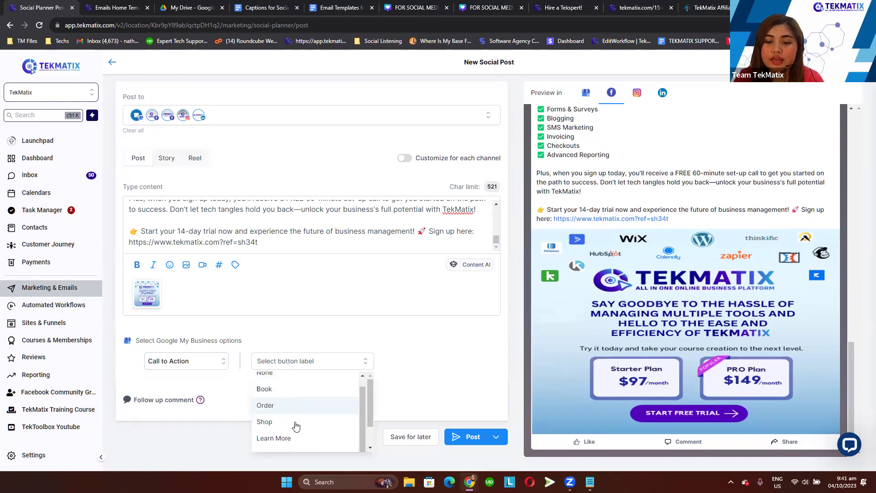
pyautogui.click(295, 439)
pyautogui.click(331, 388)
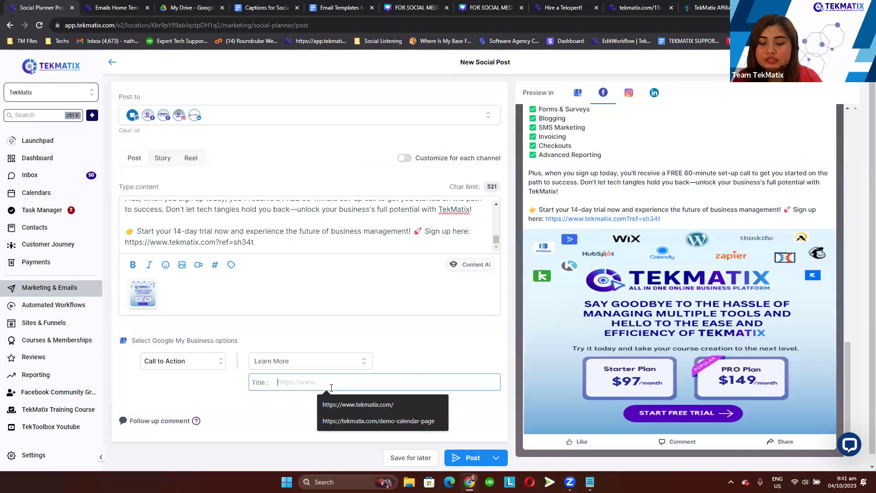
pyautogui.hotkey('ctrl', 'v')
pyautogui.click(426, 357)
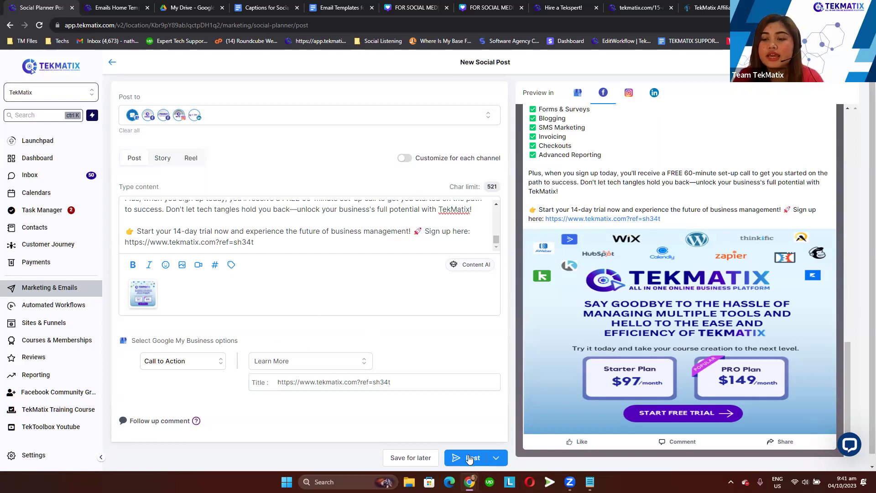
pyautogui.click(498, 458)
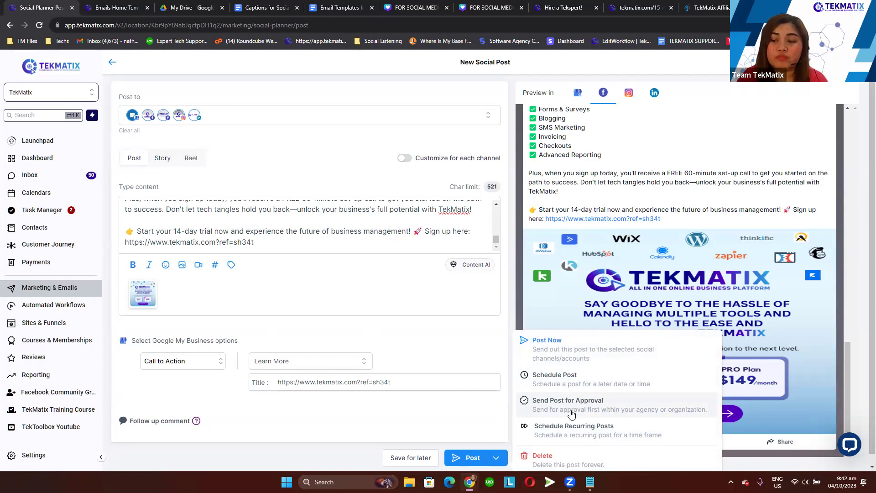
pyautogui.click(565, 351)
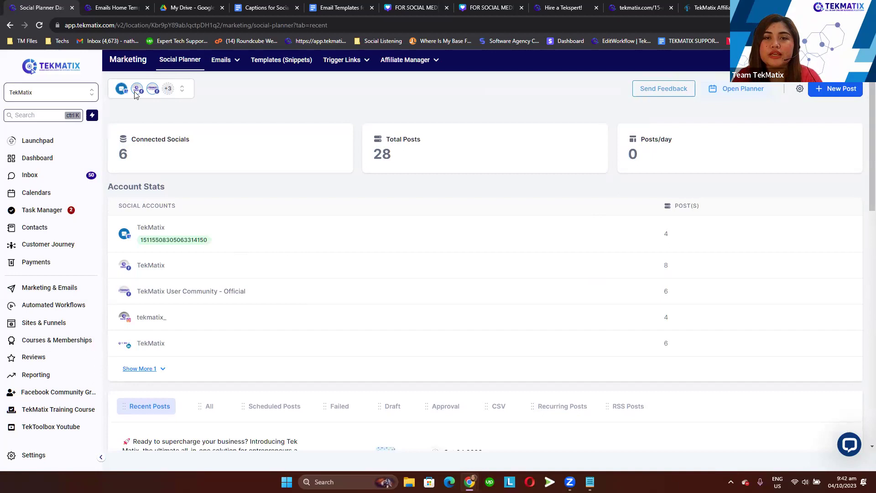
# Switch to the TekToolbox Demo email templates and open Affiliate #1 from the ** TekMatix Affiliates Email Templates folder
pyautogui.click(114, 4)
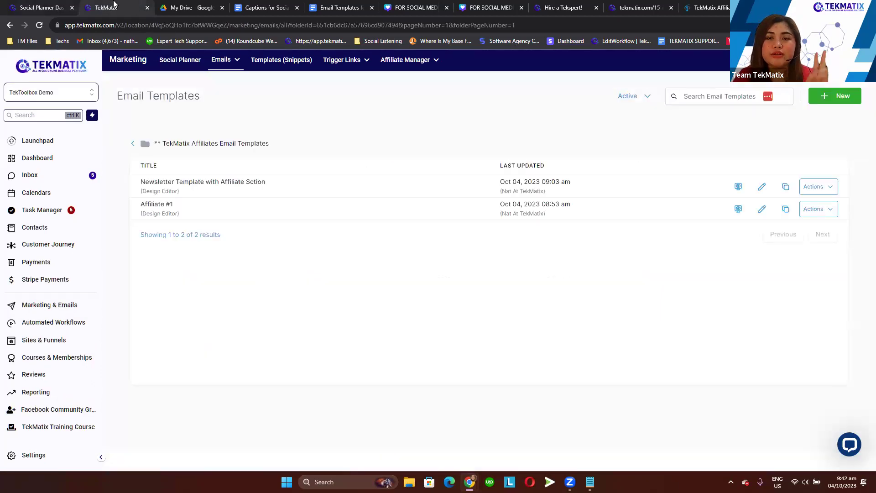
pyautogui.click(133, 144)
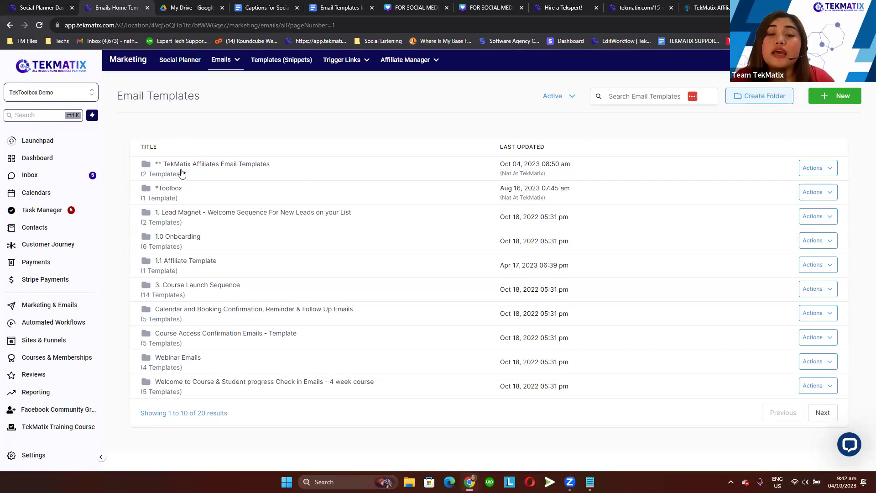
pyautogui.moveTo(164, 166); pyautogui.dragTo(294, 136)
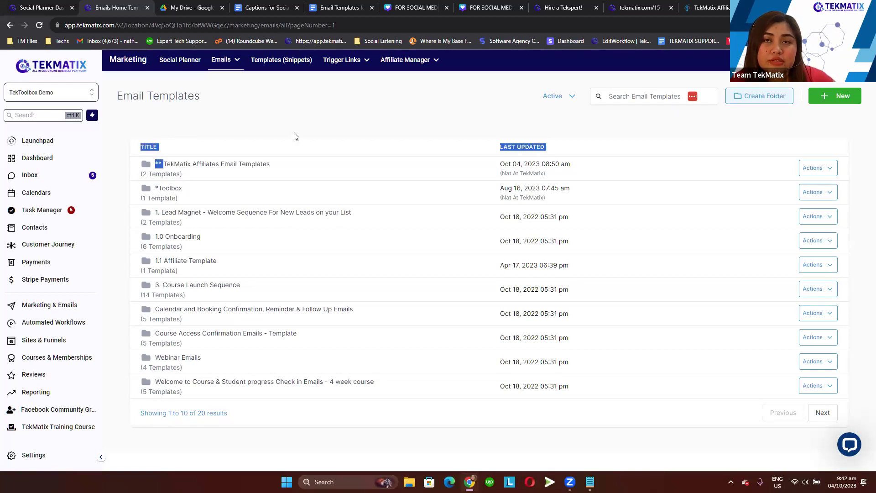
pyautogui.click(294, 136)
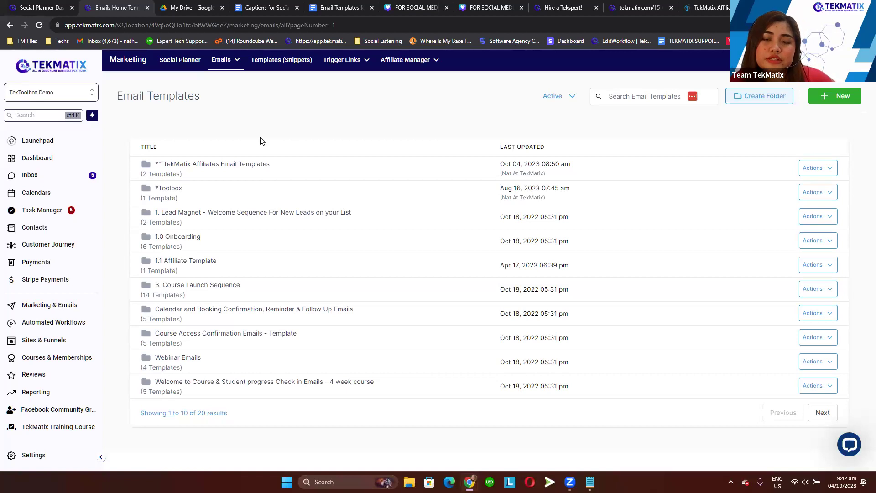
pyautogui.click(177, 166)
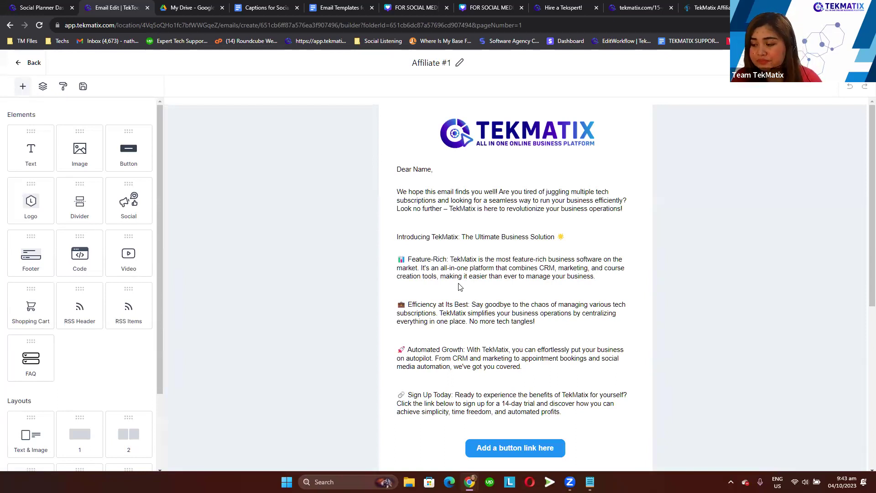
# Replace "Name" in the email greeting with the contact first name custom value, followed by a comma and a blank line
pyautogui.click(459, 283)
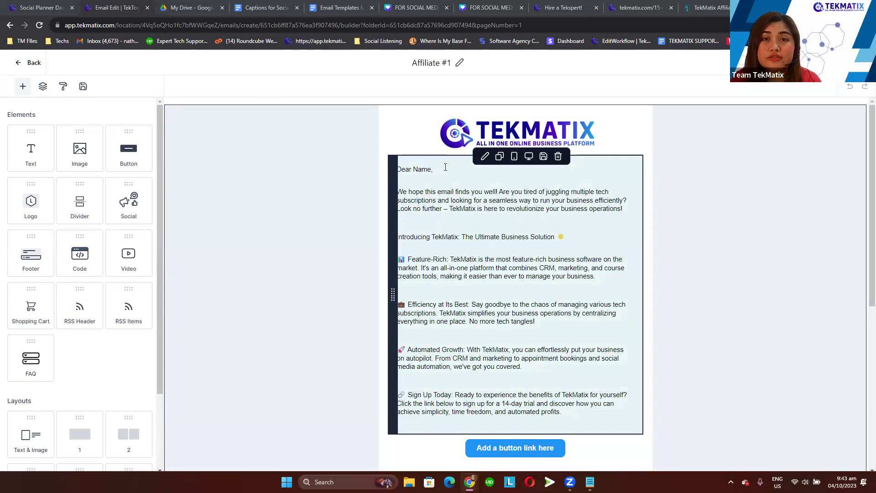
pyautogui.moveTo(440, 171); pyautogui.dragTo(412, 172)
pyautogui.press('BackSpace')
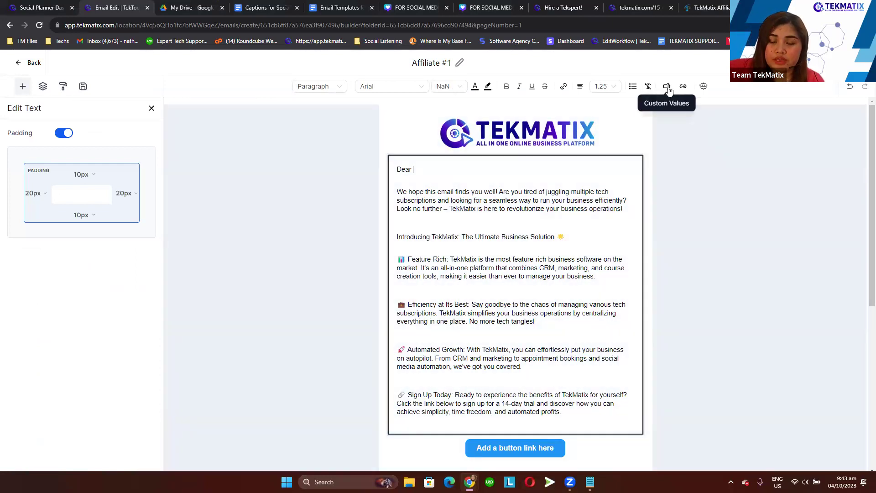
pyautogui.click(668, 88)
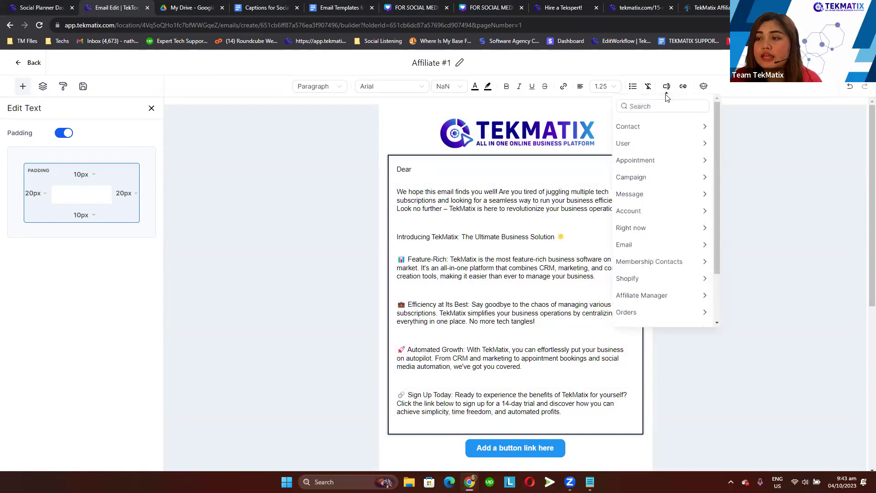
pyautogui.click(651, 133)
pyautogui.click(652, 159)
pyautogui.click(516, 177)
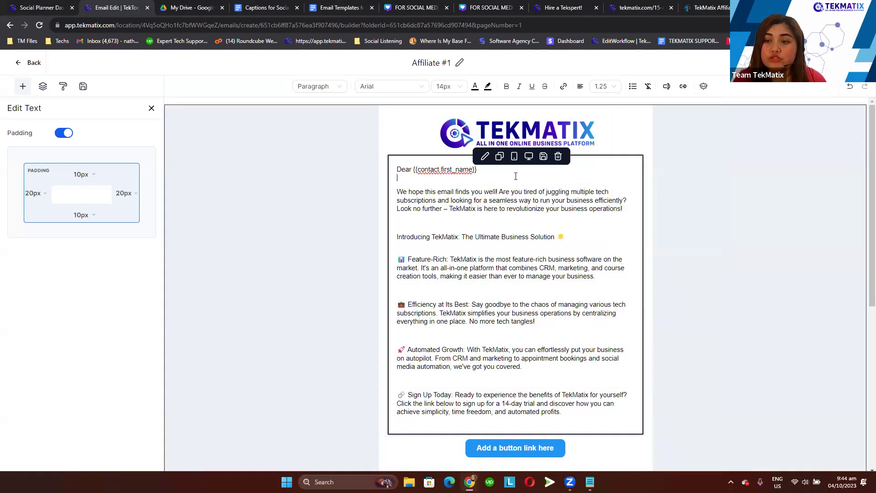
pyautogui.press('BackSpace')
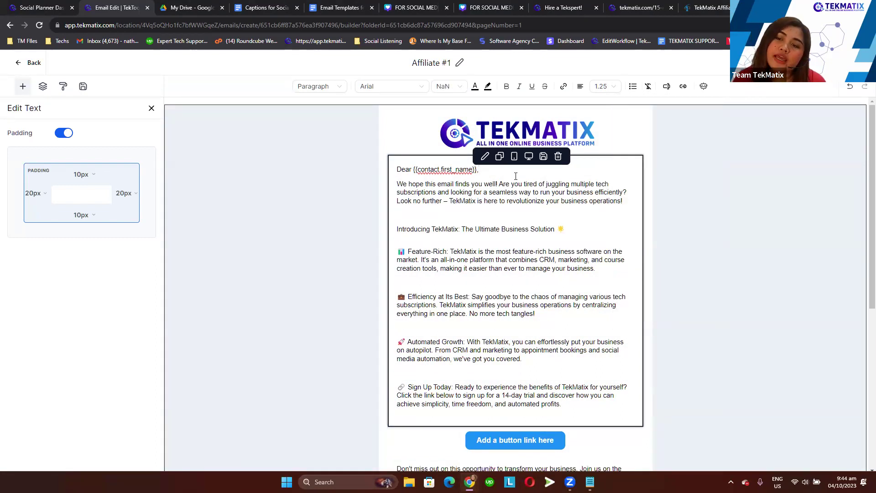
pyautogui.press('Return')
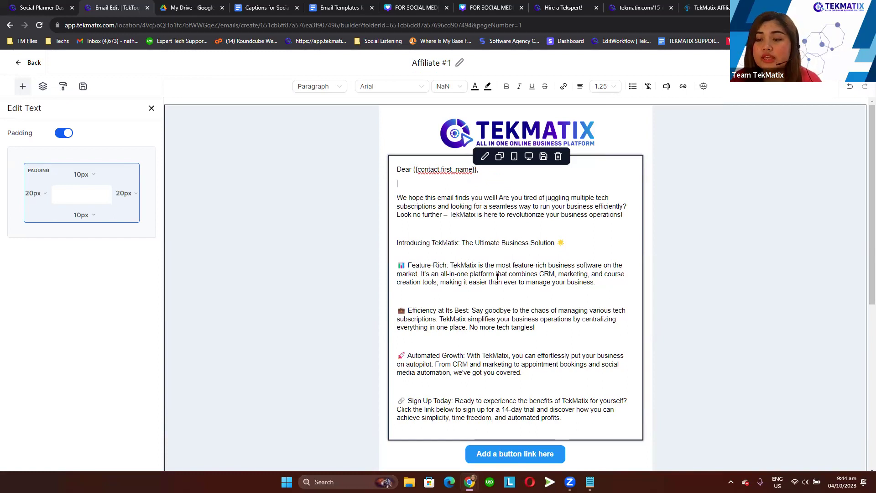
# Replace the [Your Name] and [Your Title] placeholders in the email sign-off with the sender's first name and "Team TekMatix", and select the header logo
pyautogui.scroll(-6, 497, 277)
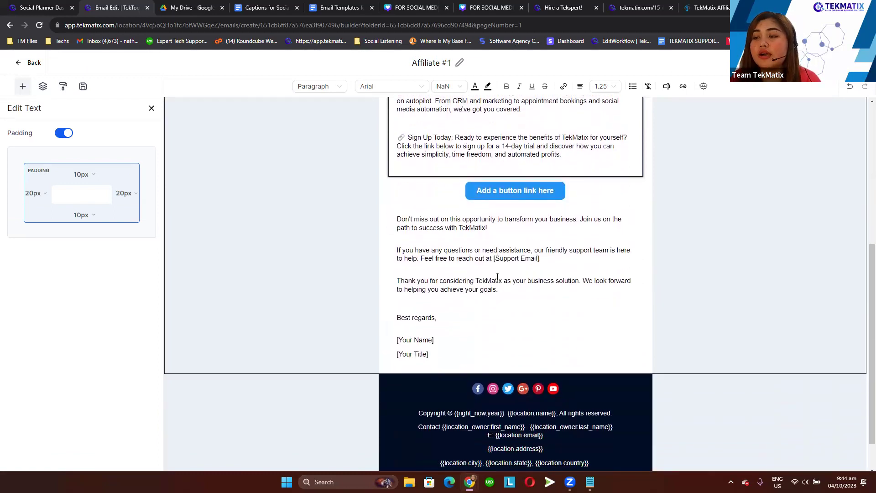
pyautogui.scroll(-1, 497, 276)
pyautogui.scroll(5, 474, 290)
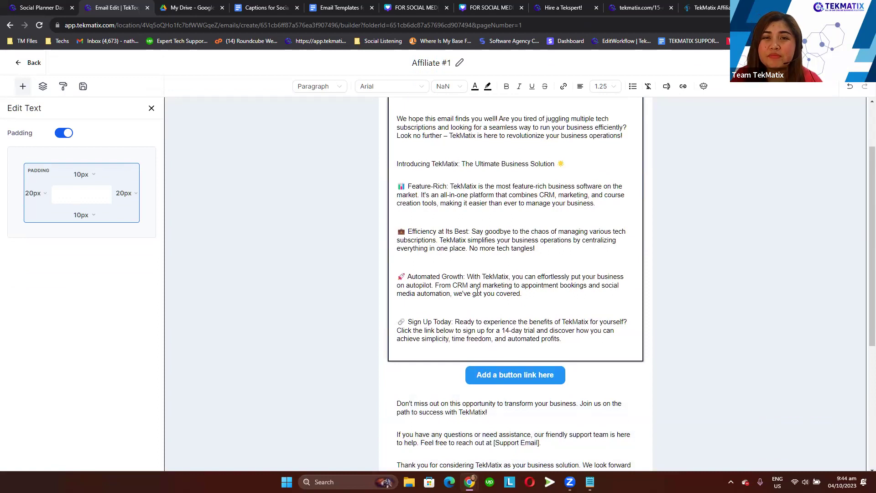
pyautogui.scroll(-5, 477, 292)
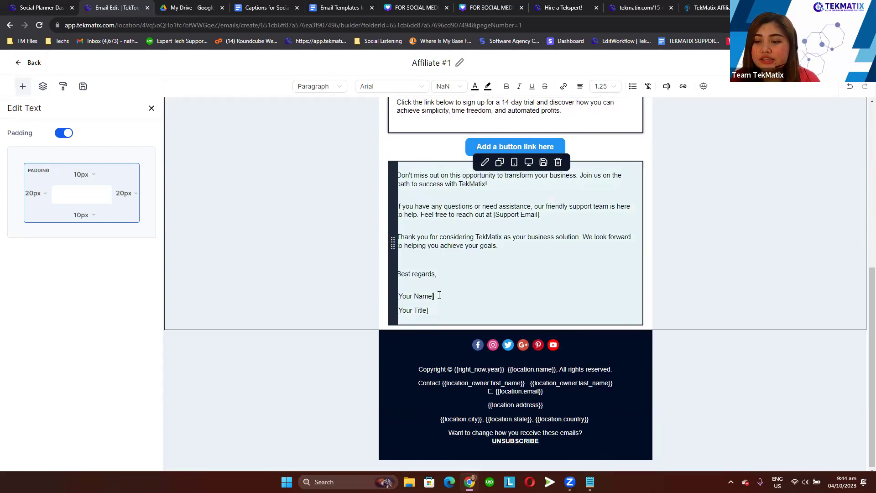
pyautogui.moveTo(429, 311); pyautogui.dragTo(393, 290)
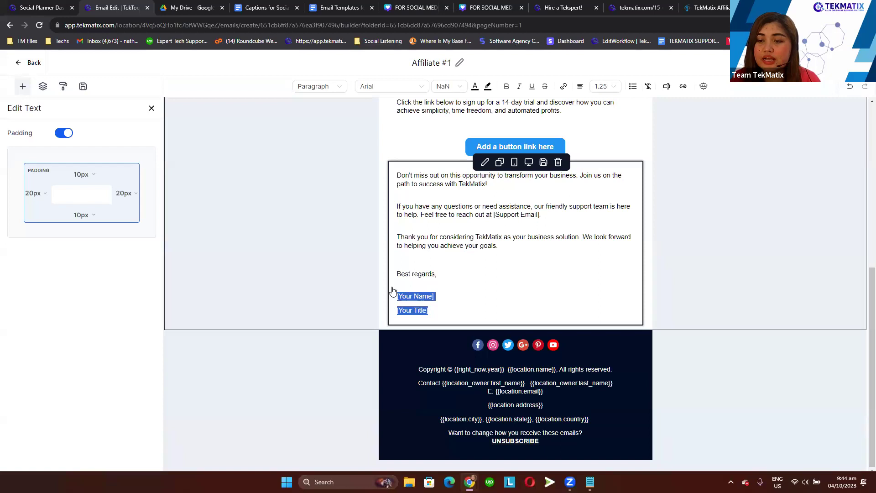
pyautogui.press('BackSpace')
pyautogui.write('Nat')
pyautogui.press('Return')
pyautogui.write('Team TekMatix')
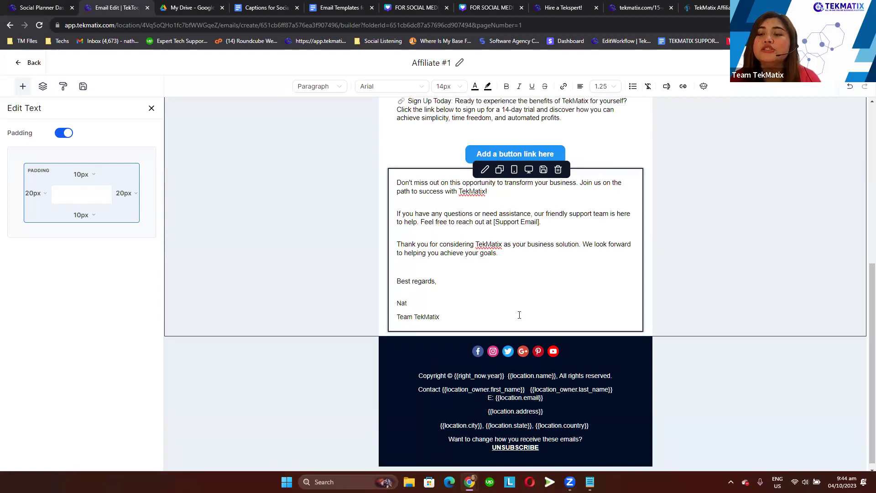
pyautogui.scroll(7, 502, 305)
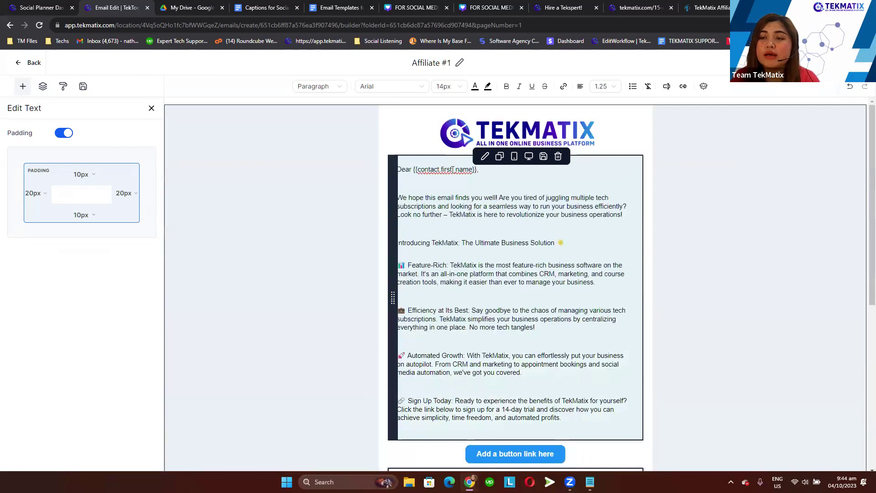
pyautogui.click(469, 145)
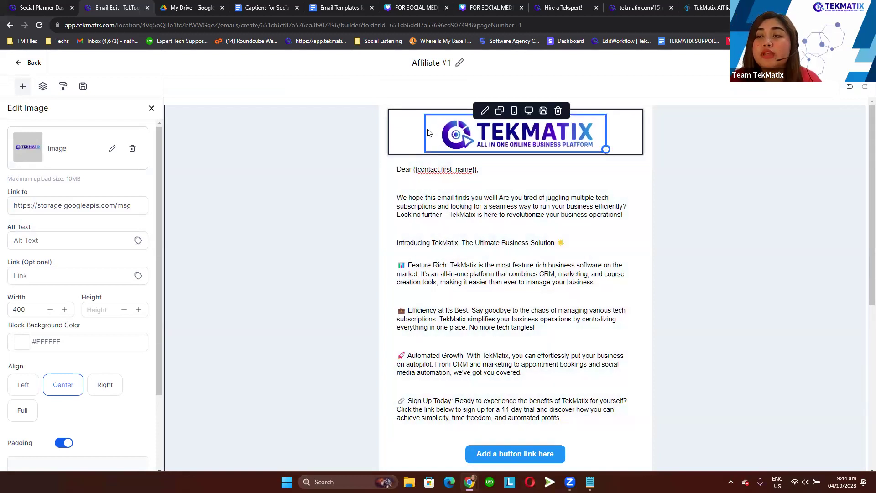
# Change the text of the "Add a button link here" button to "SIGN UP FOR A FREE 14 DAY TRIAL NOW"
pyautogui.scroll(-5, 429, 231)
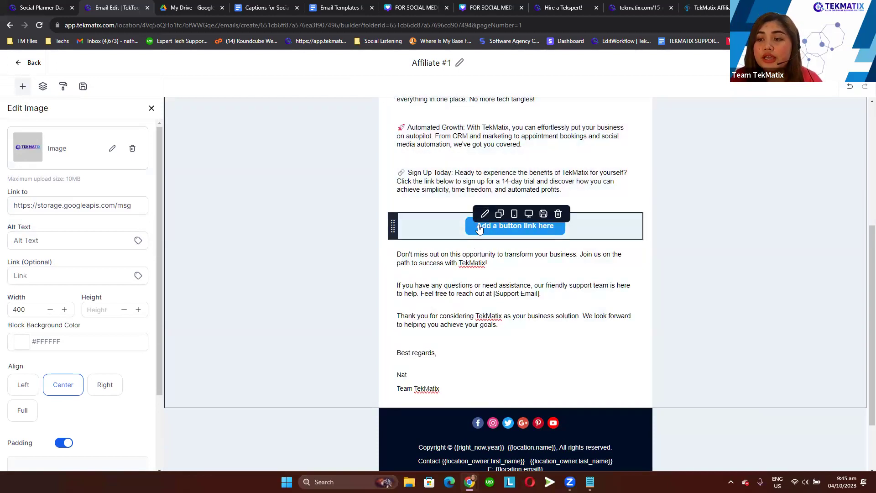
pyautogui.click(478, 227)
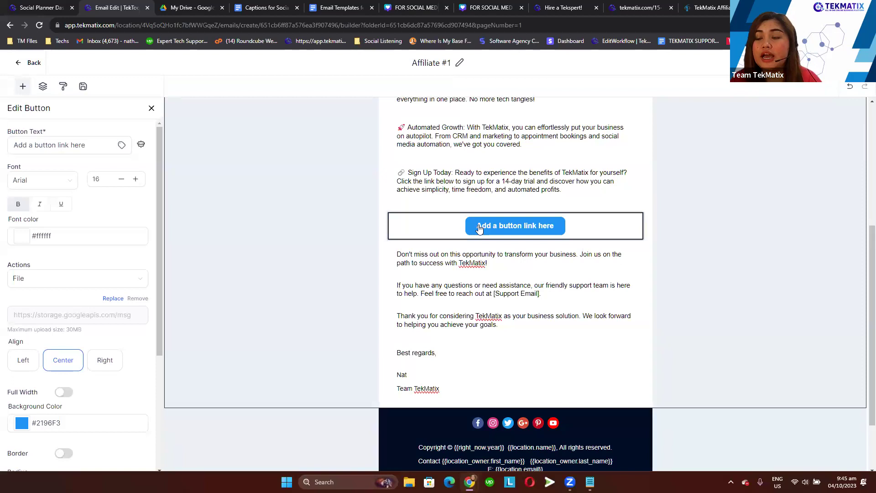
pyautogui.click(476, 231)
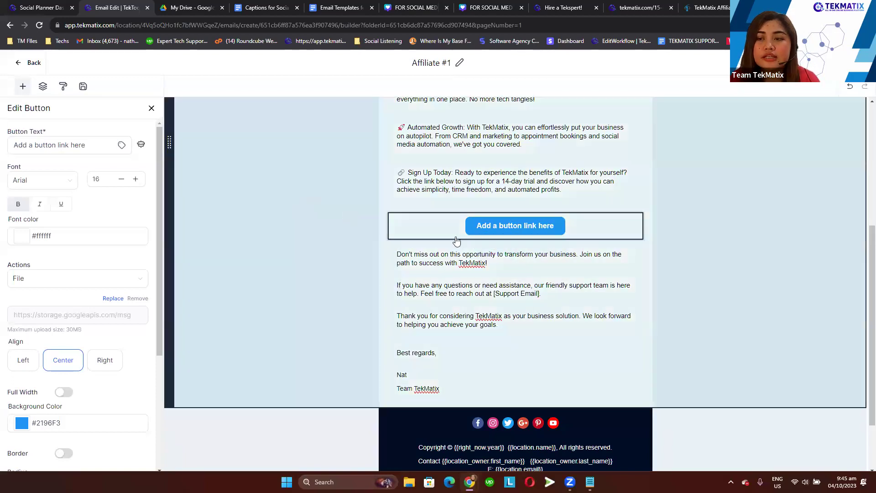
pyautogui.click(464, 233)
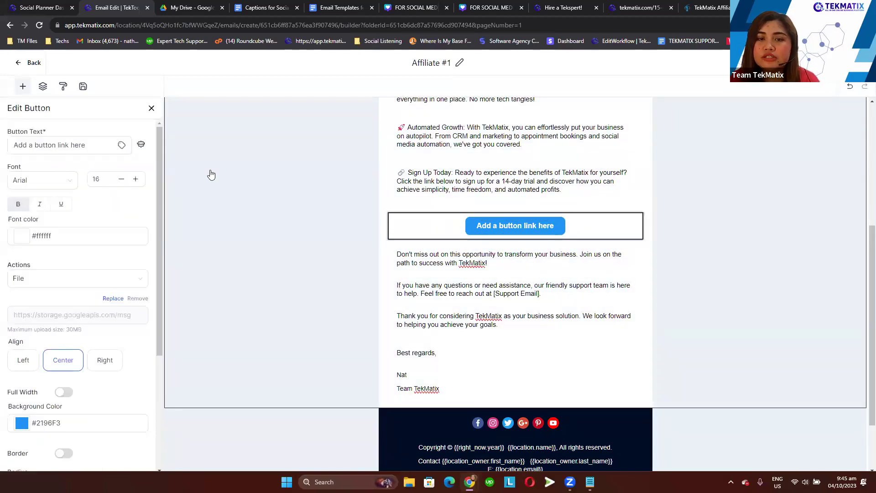
pyautogui.click(94, 145)
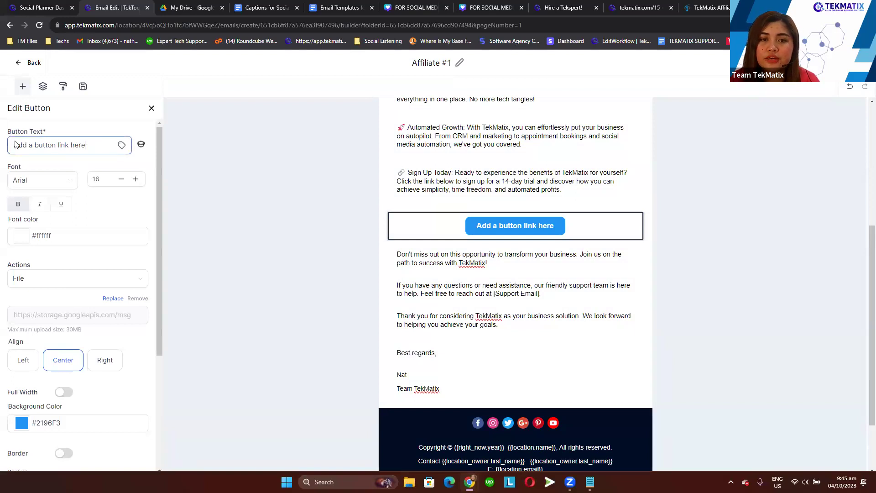
pyautogui.hotkey('ctrl', 'a')
pyautogui.press('BackSpace')
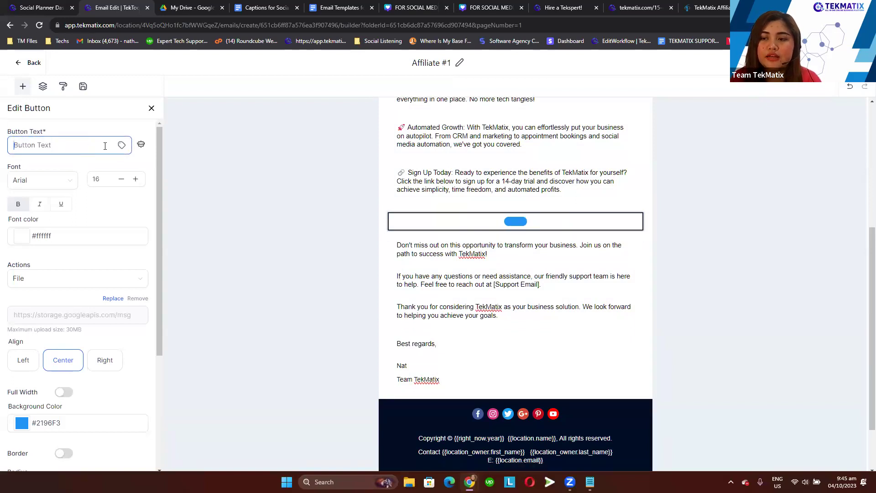
pyautogui.write('SIGN U')
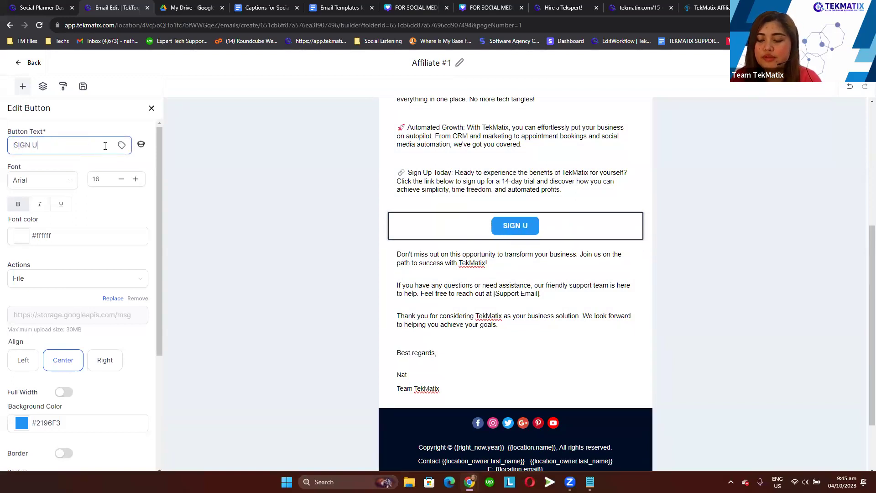
pyautogui.write('P FOR A FRE')
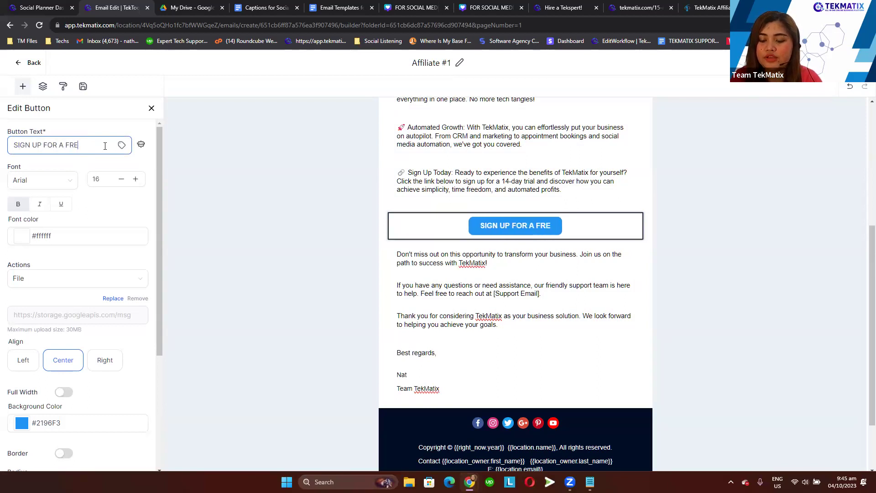
pyautogui.write('E 14 DA')
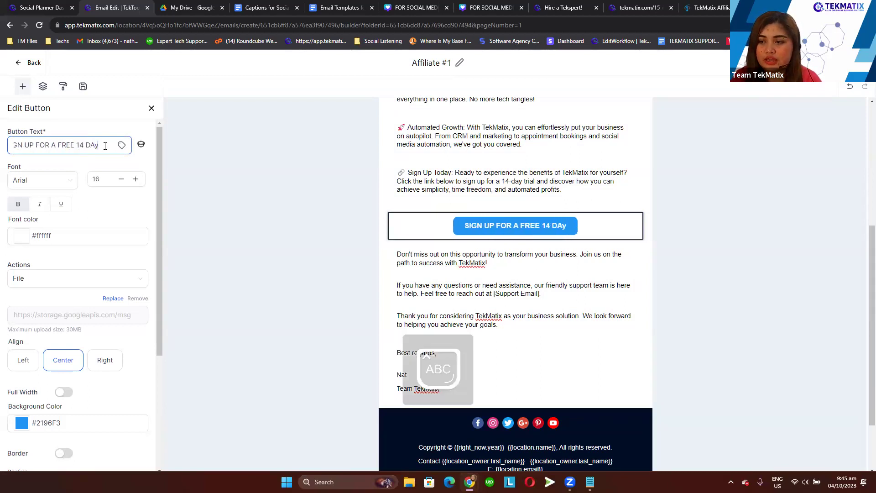
pyautogui.write('Y TR')
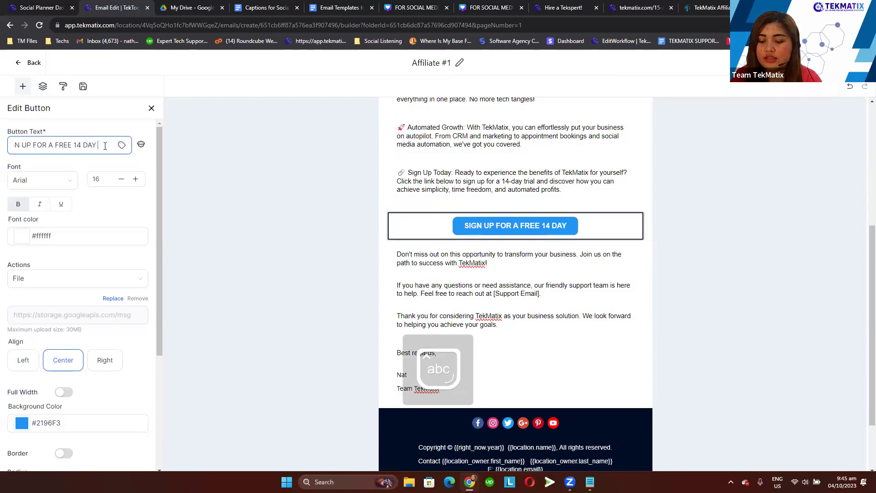
pyautogui.write('IAL NOW')
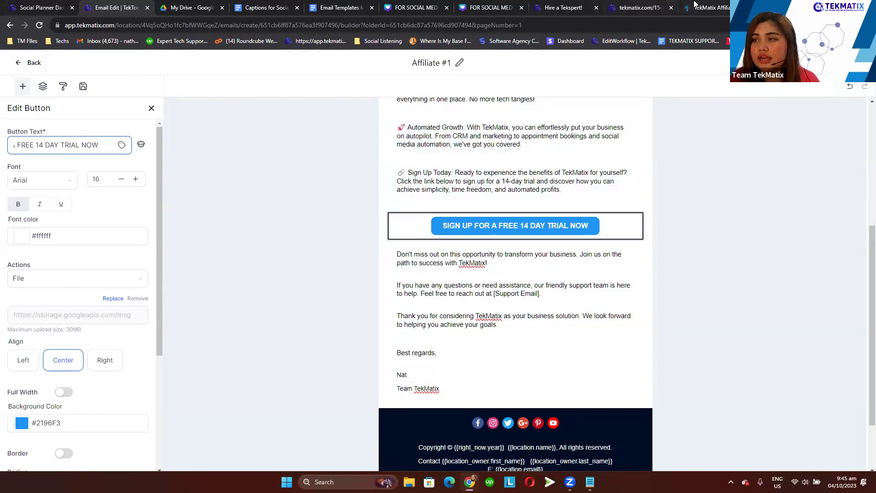
# Switch to the TekMatix affiliate portal and copy the referral link
pyautogui.click(695, 6)
pyautogui.click(564, 361)
pyautogui.click(565, 360)
pyautogui.hotkey('ctrl', 'c')
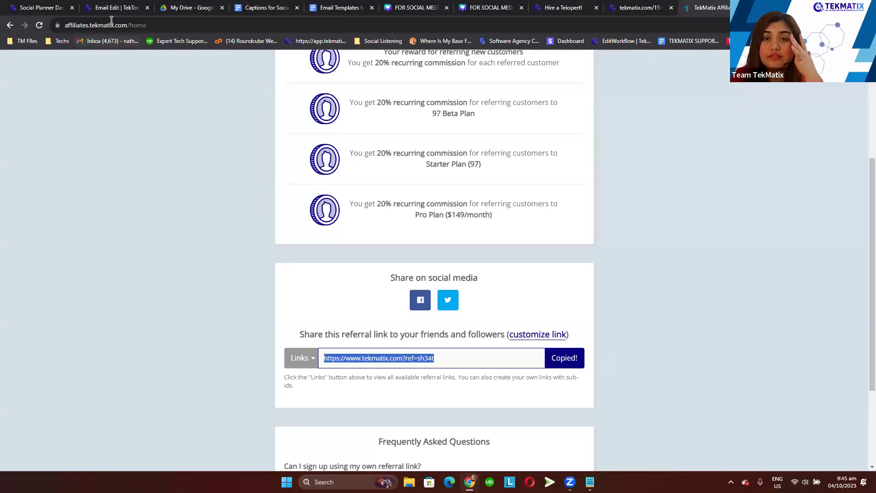
pyautogui.click(91, 6)
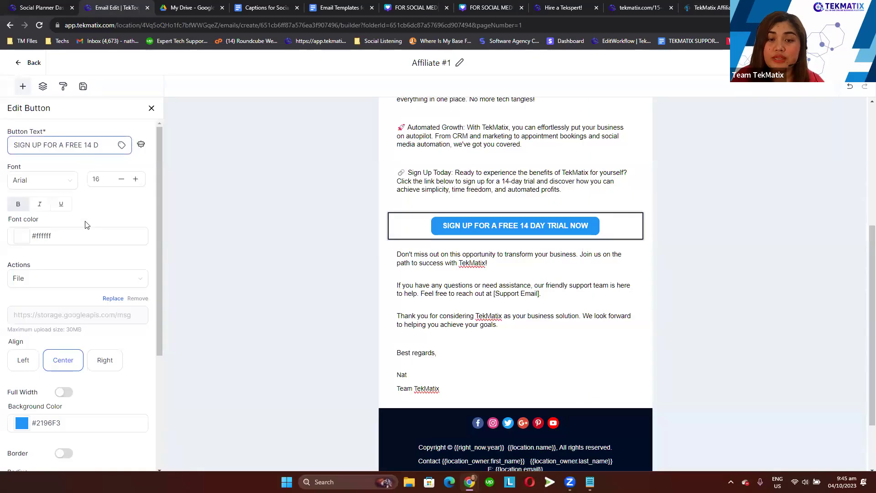
pyautogui.scroll(-2, 48, 245)
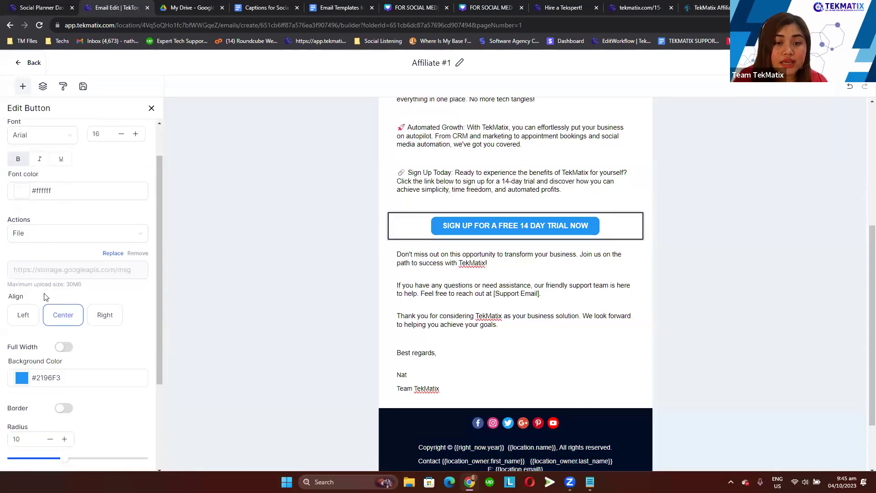
pyautogui.click(51, 188)
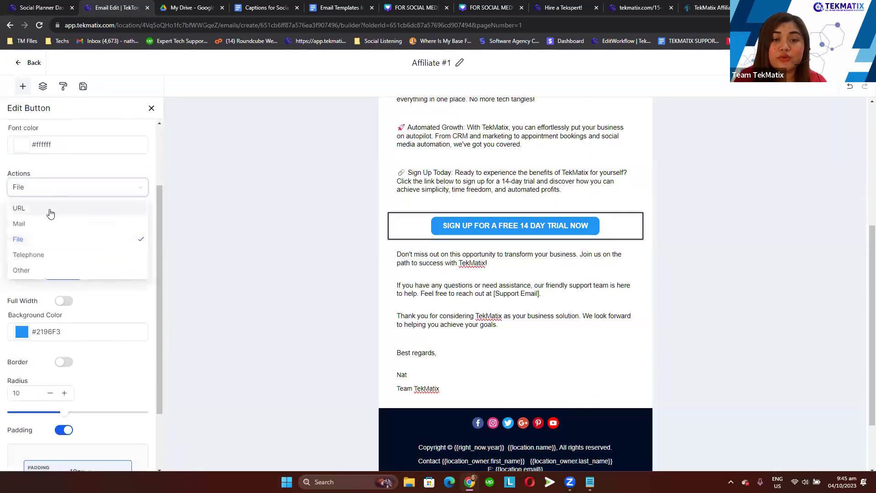
pyautogui.click(50, 210)
pyautogui.click(49, 222)
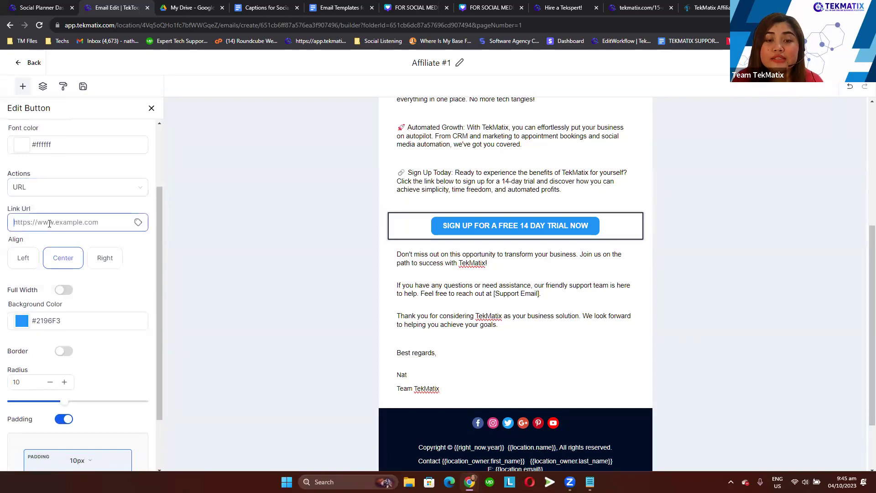
pyautogui.rightClick(49, 224)
pyautogui.click(80, 294)
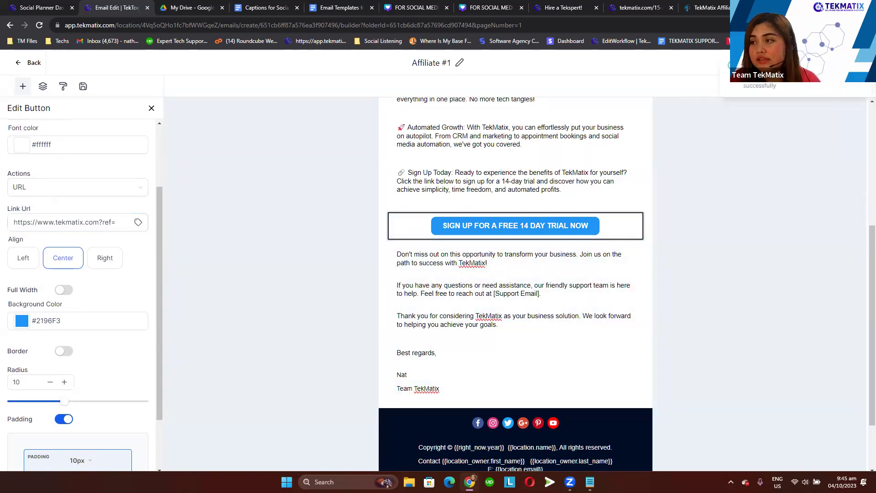
pyautogui.click(831, 62)
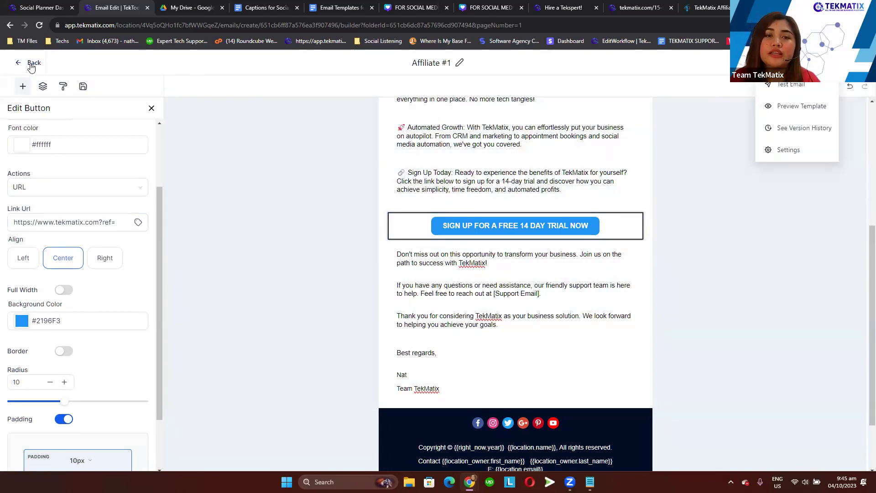
# Return to the affiliate email templates folder and create a campaign from the Affiliate #1 template
pyautogui.click(32, 65)
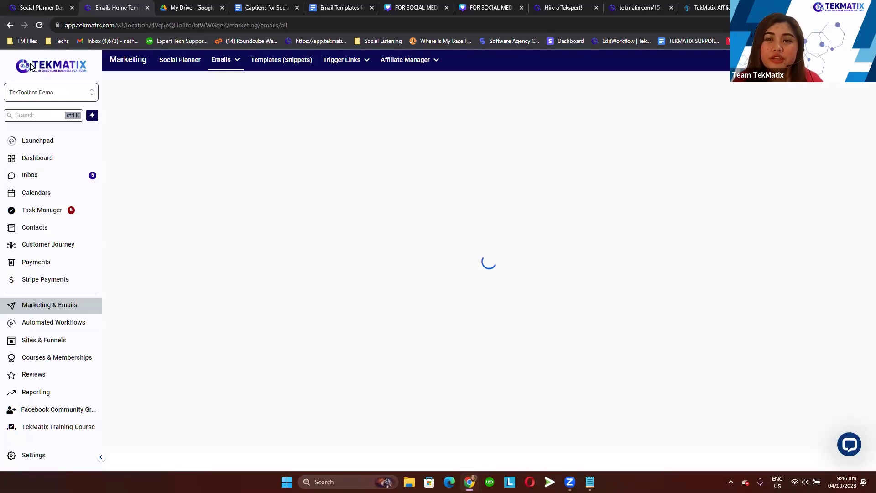
pyautogui.moveTo(225, 64)
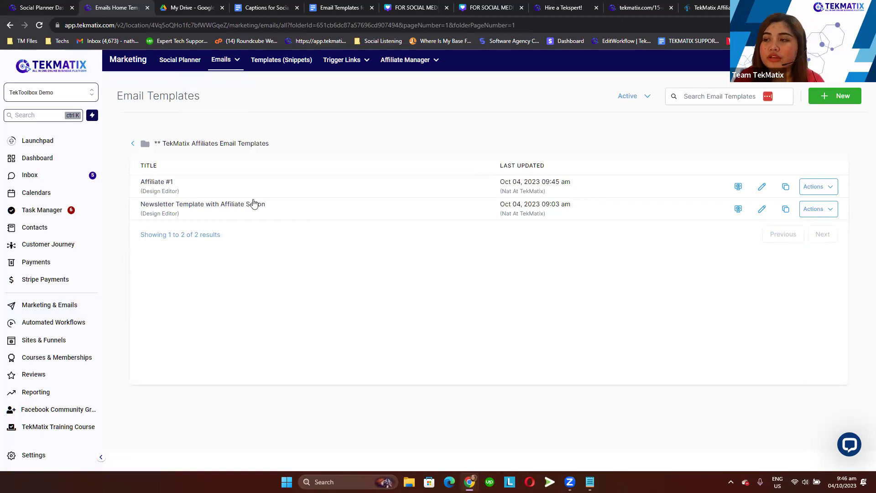
pyautogui.click(818, 188)
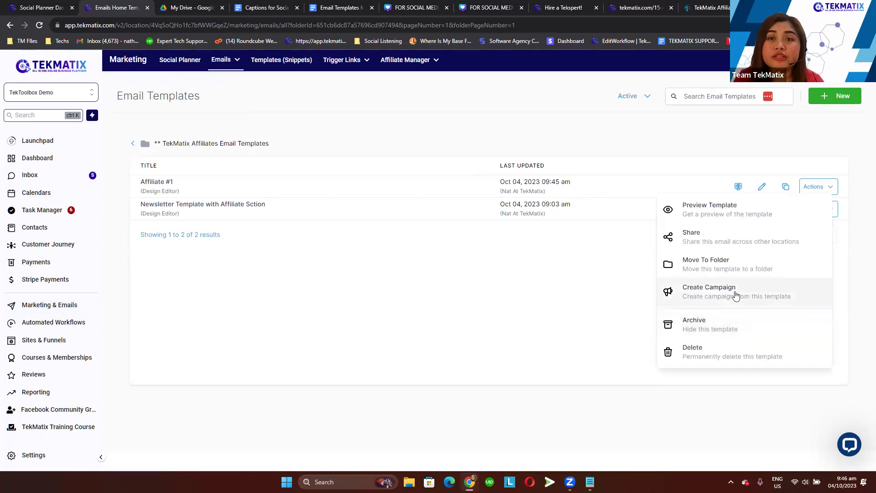
pyautogui.click(512, 266)
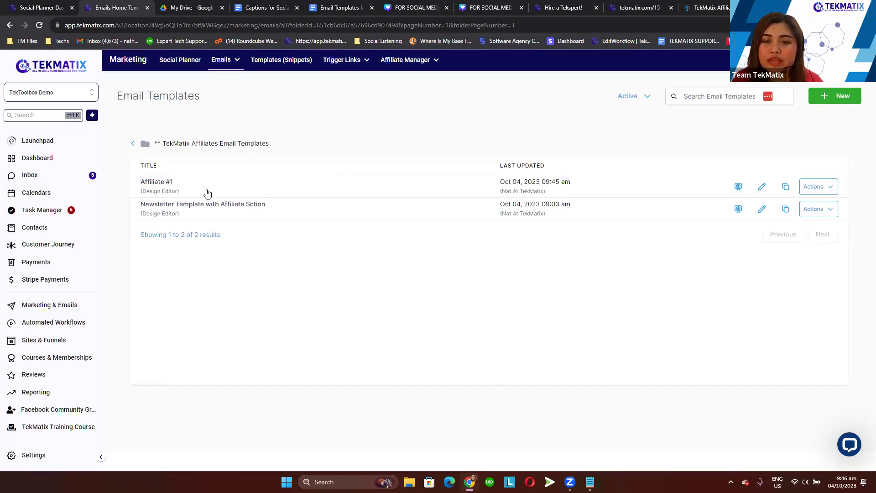
pyautogui.click(825, 188)
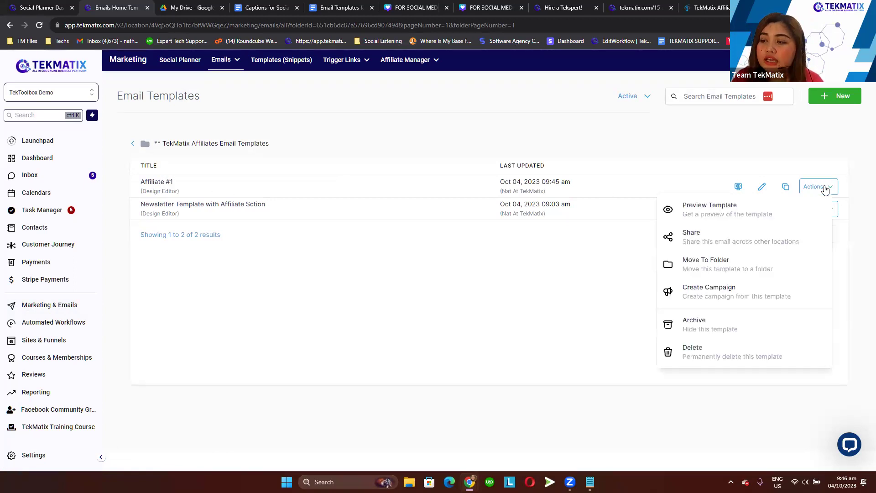
pyautogui.click(699, 292)
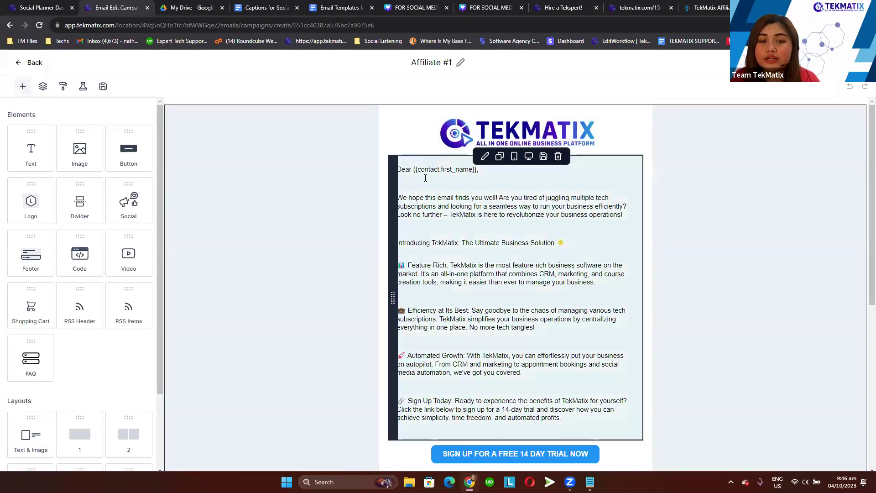
# Review the campaign email down to its footer and open the settings of the social icons
pyautogui.scroll(-2, 426, 178)
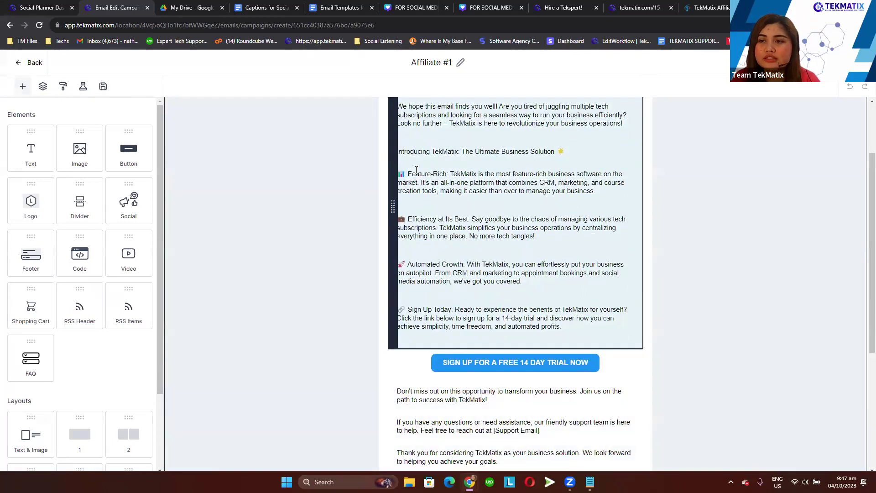
pyautogui.scroll(-3, 513, 282)
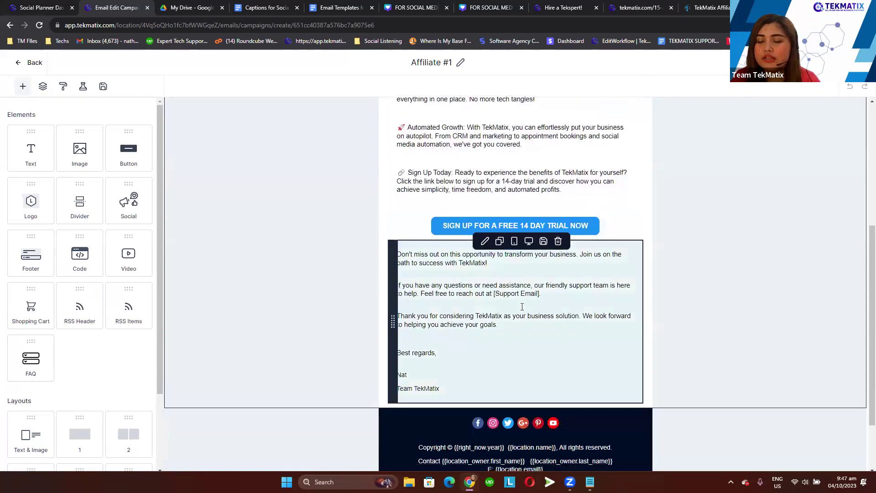
pyautogui.scroll(-2, 475, 269)
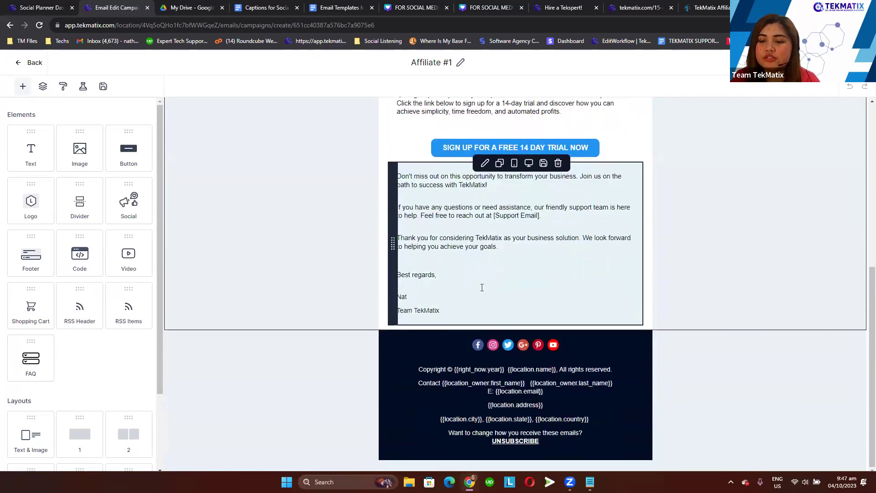
pyautogui.click(483, 352)
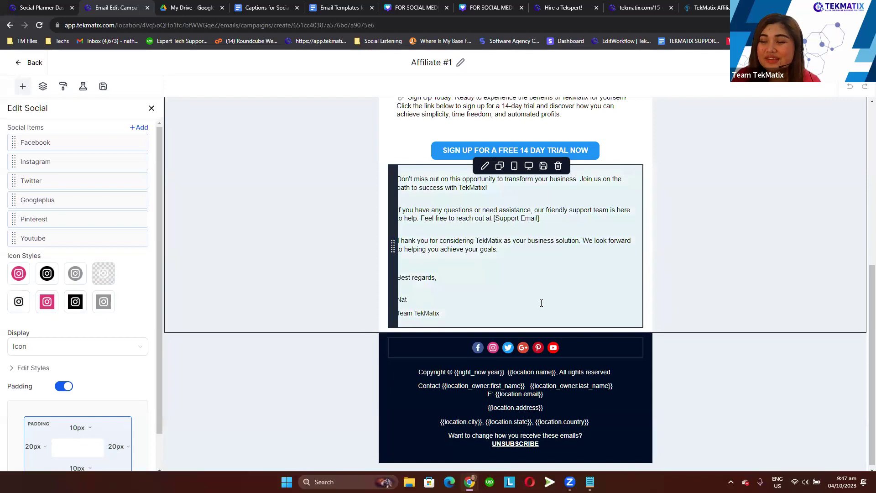
# Continue the Affiliate #1 campaign to the Send or Schedule page and check its sender details and subject line
pyautogui.scroll(5, 541, 303)
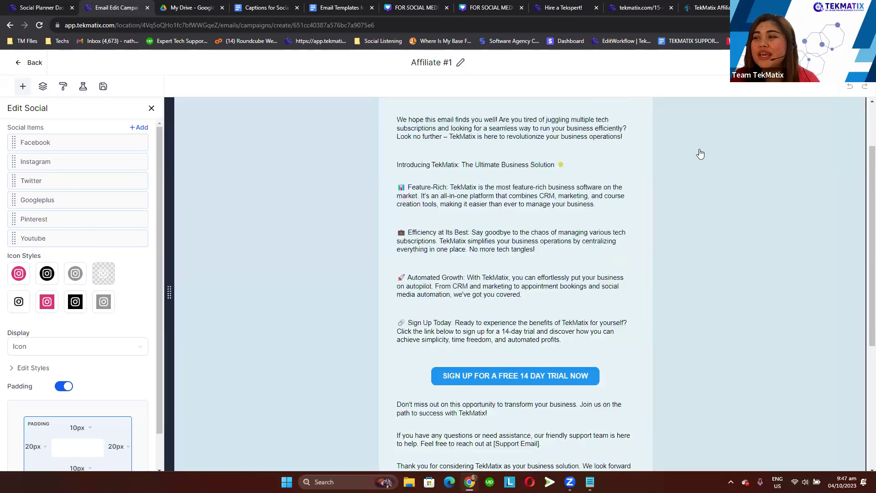
pyautogui.scroll(2, 701, 154)
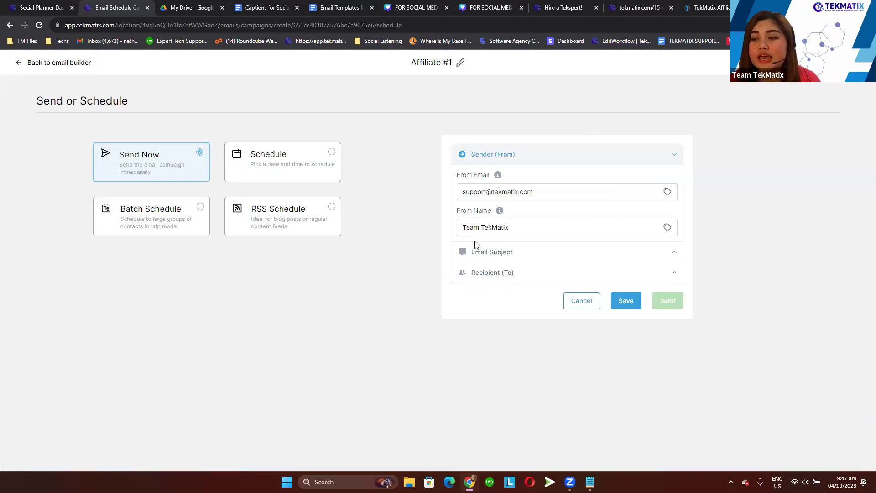
pyautogui.moveTo(545, 194); pyautogui.dragTo(447, 197)
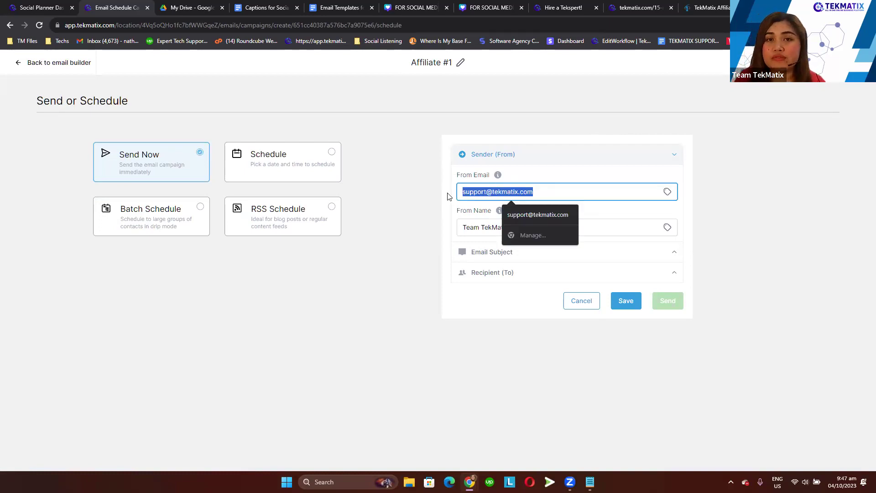
pyautogui.click(485, 230)
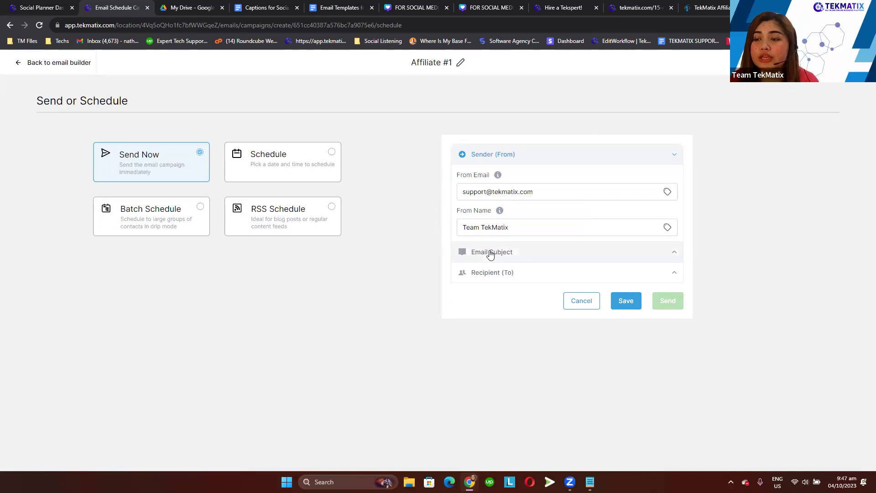
pyautogui.click(489, 252)
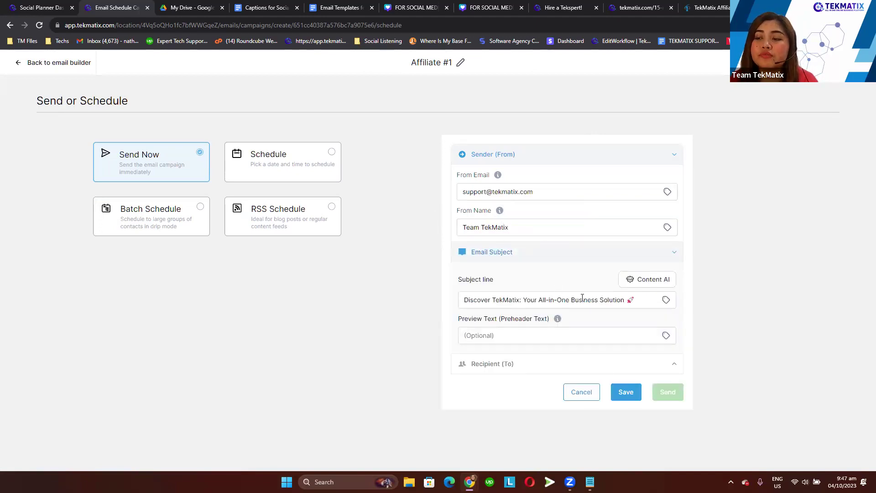
pyautogui.moveTo(651, 302); pyautogui.dragTo(446, 303)
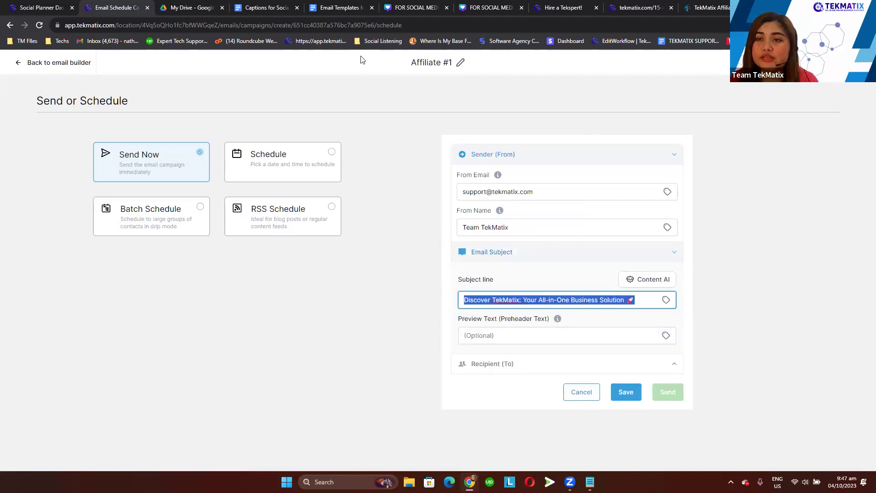
# Look up the email subjects in the Email Templates for TekMatix Blast document and return to the campaign's subject line
pyautogui.click(262, 8)
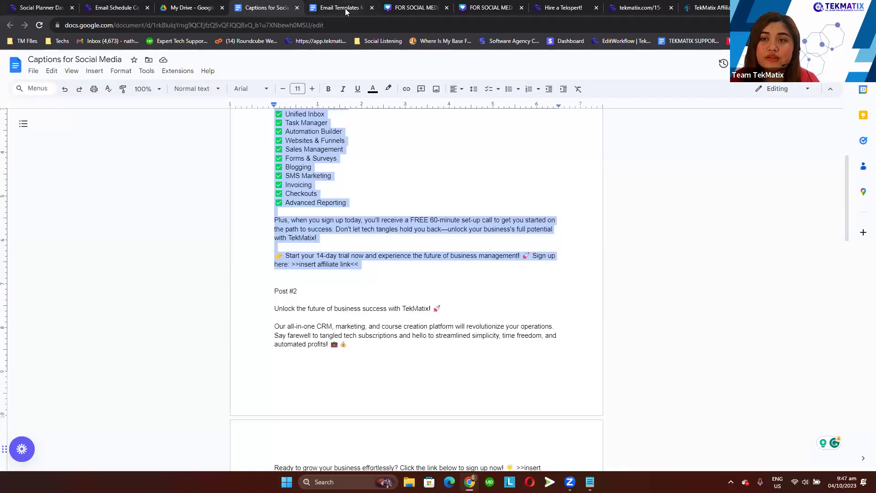
pyautogui.click(345, 8)
pyautogui.scroll(-12, 328, 187)
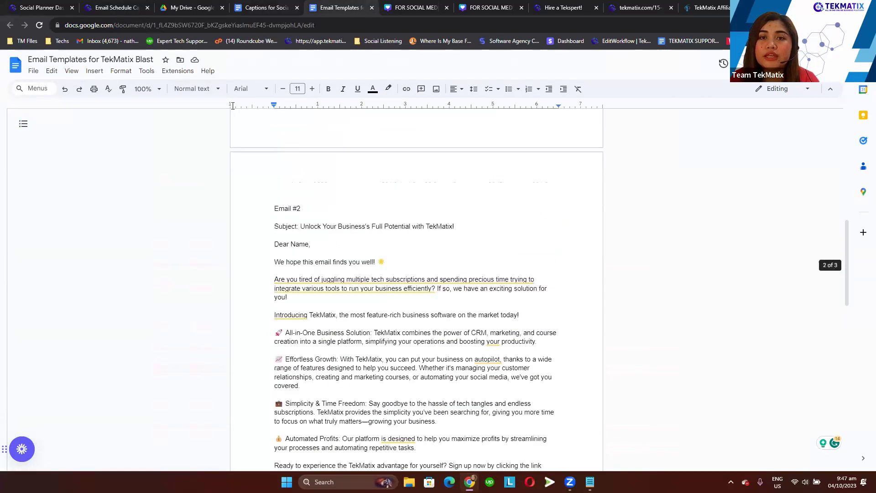
pyautogui.click(108, 9)
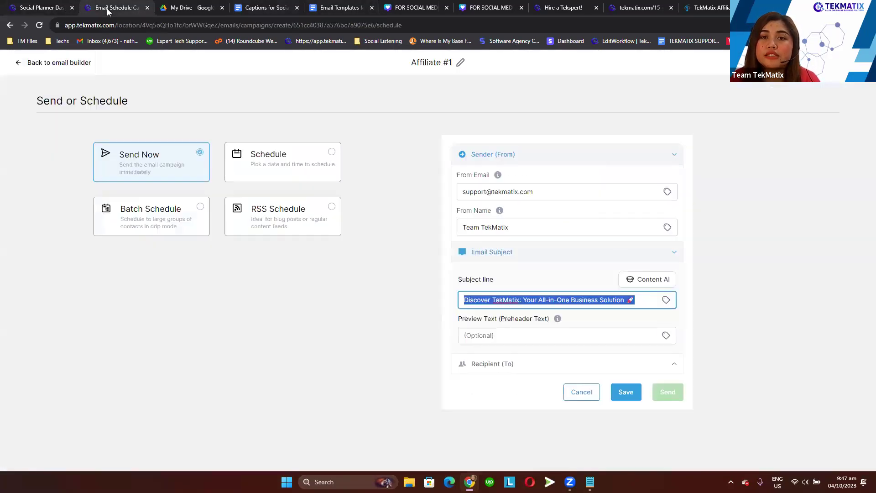
pyautogui.click(538, 299)
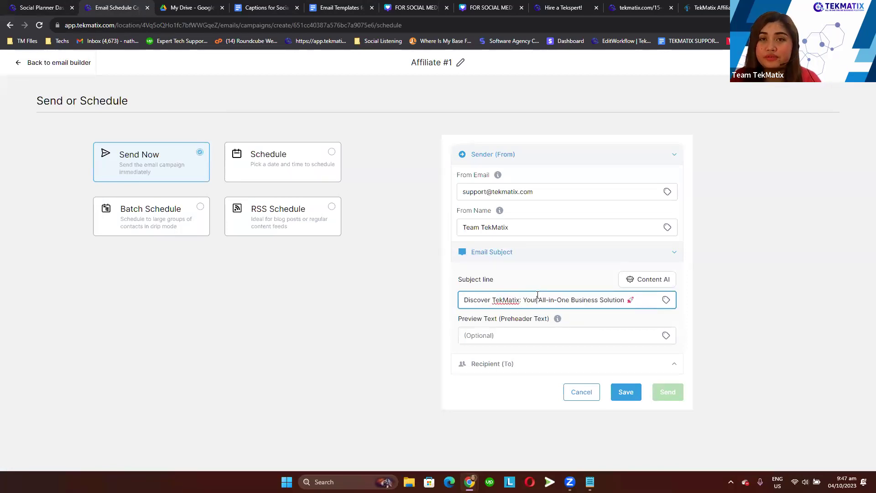
# Open the campaign's recipient settings, try selecting all contacts, and clear that selection
pyautogui.click(505, 365)
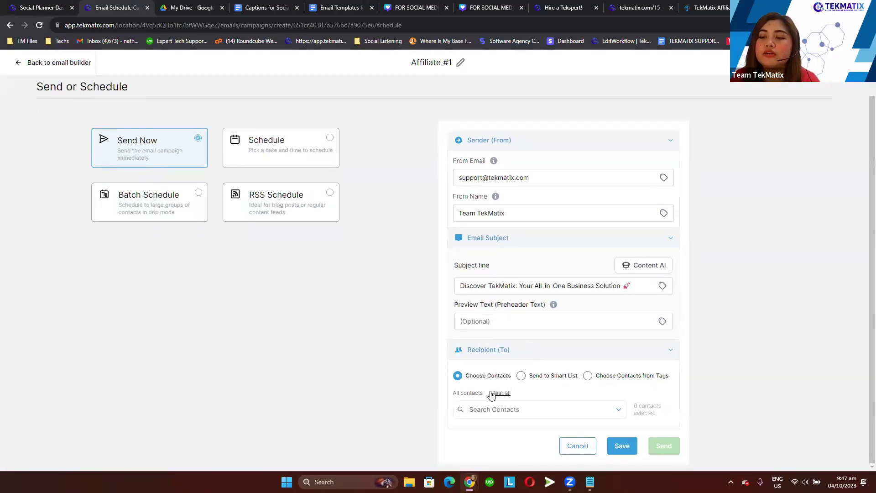
pyautogui.click(469, 393)
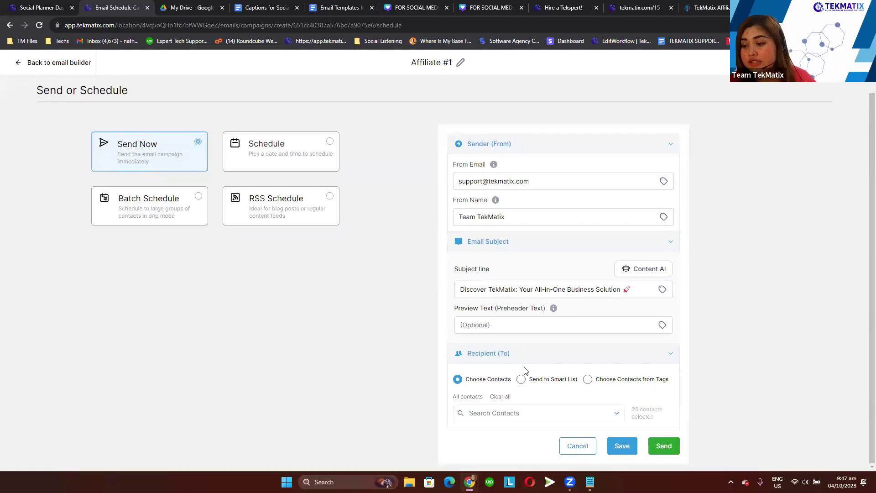
pyautogui.click(459, 382)
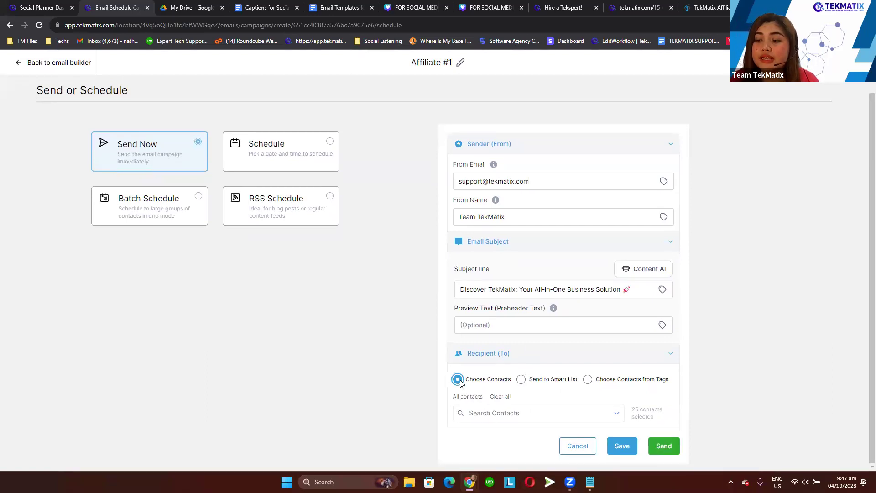
pyautogui.click(501, 397)
# Select the third through sixth contacts in the contact list as recipients and send the campaign immediately
pyautogui.click(618, 416)
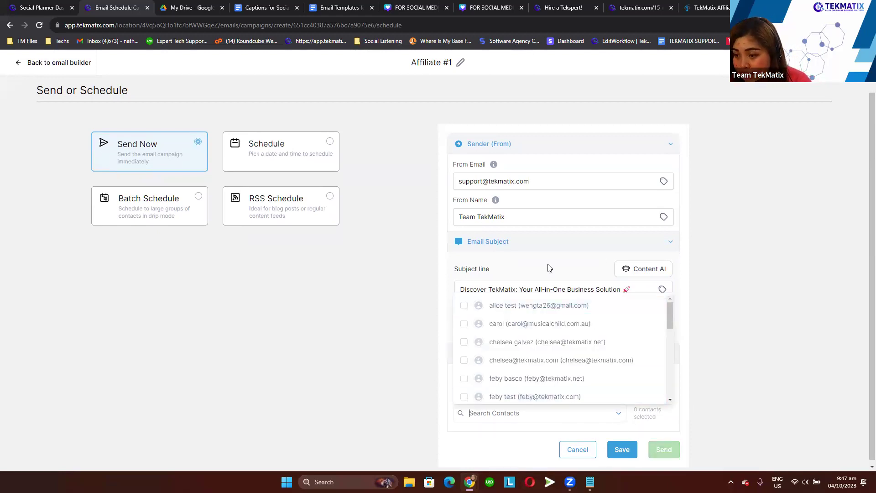
pyautogui.click(464, 342)
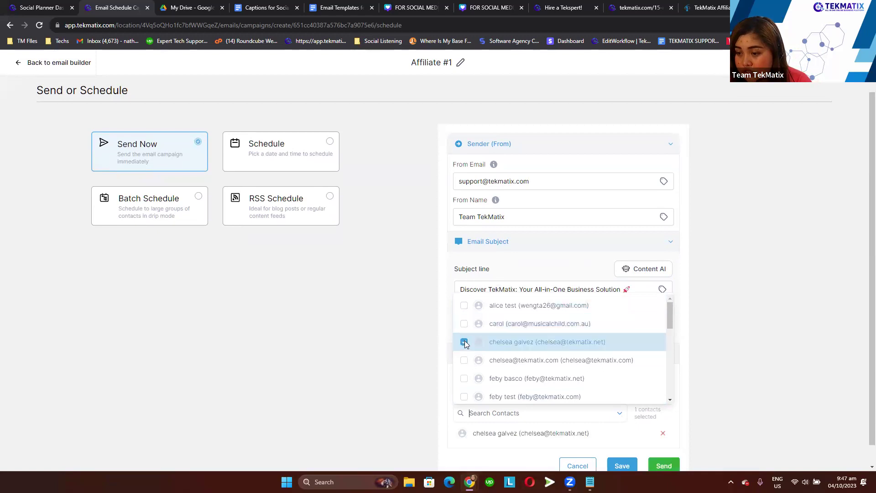
pyautogui.click(464, 360)
pyautogui.click(464, 378)
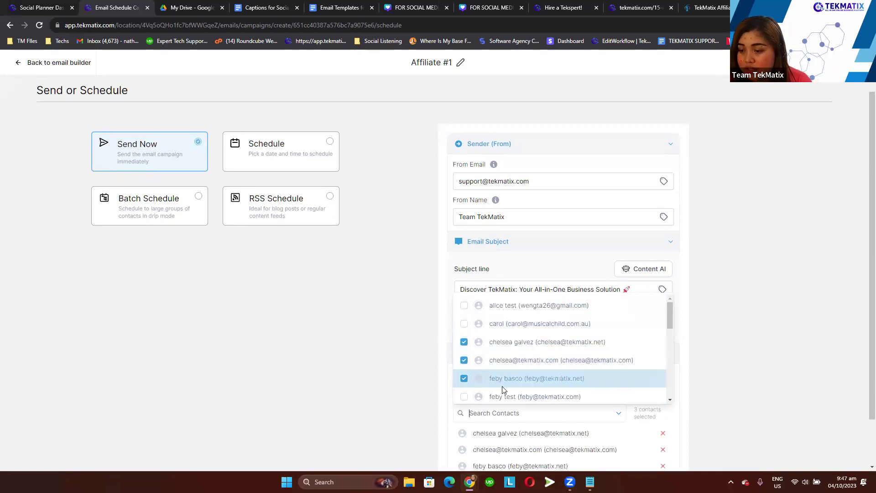
pyautogui.scroll(-1, 464, 379)
pyautogui.click(464, 351)
pyautogui.click(726, 286)
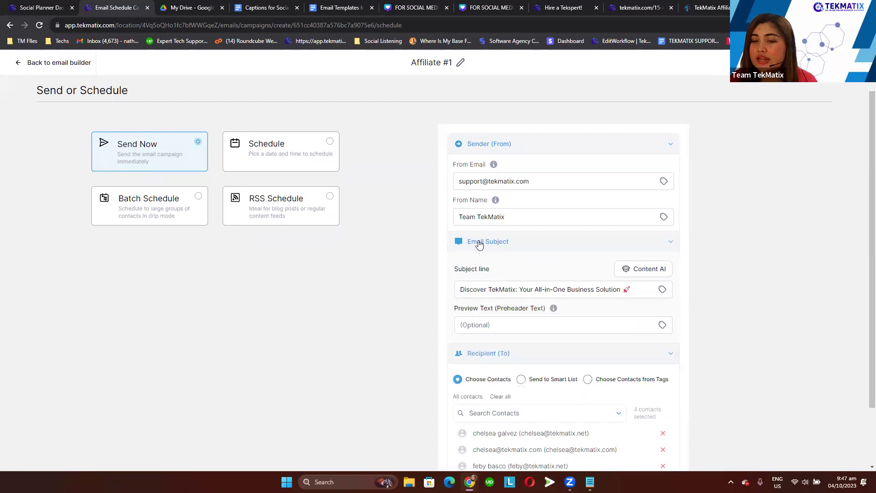
pyautogui.scroll(-2, 385, 230)
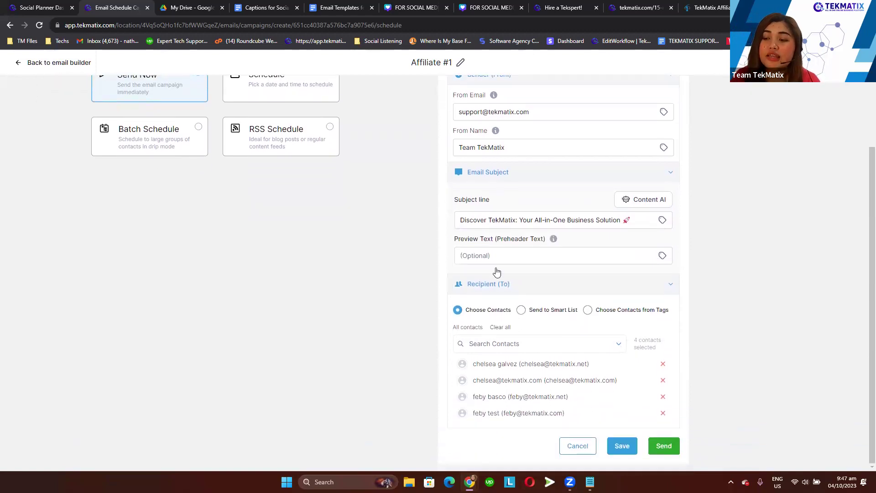
pyautogui.click(665, 446)
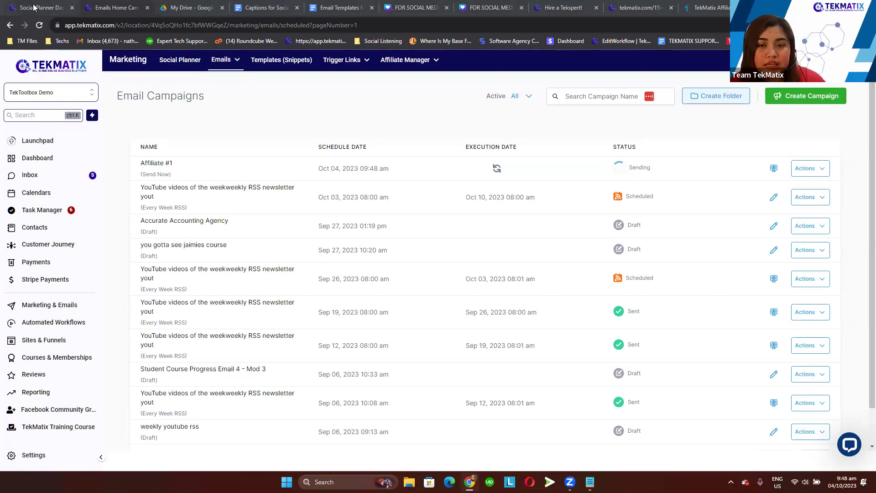
# Open Newsletter Template with Affiliate Sction from the TekMatix Affiliates Email Templates folder
pyautogui.moveTo(225, 64)
pyautogui.click(211, 100)
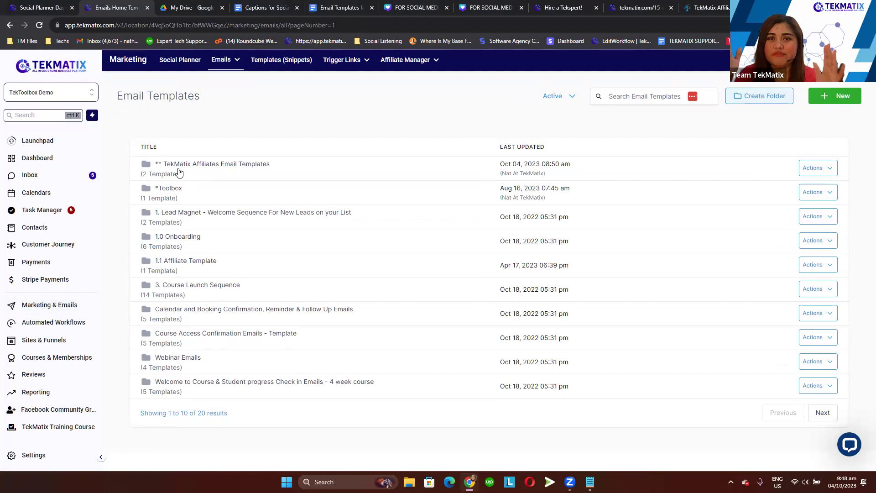
pyautogui.click(179, 172)
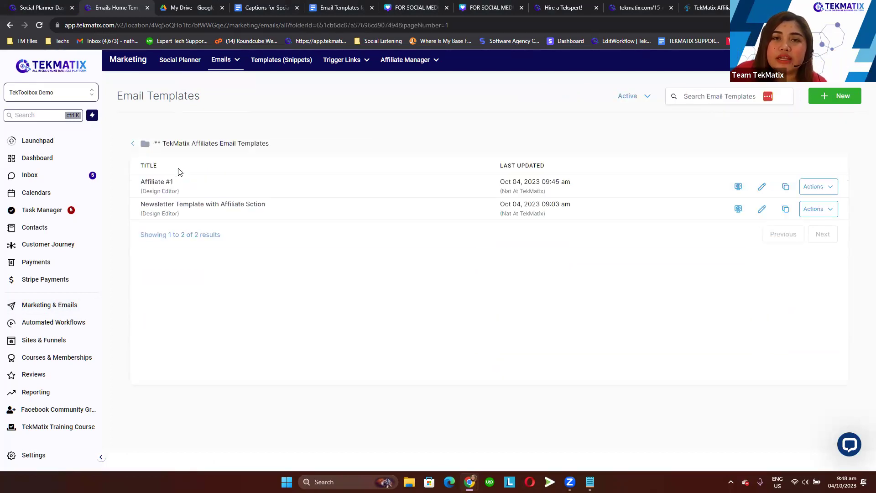
pyautogui.click(167, 206)
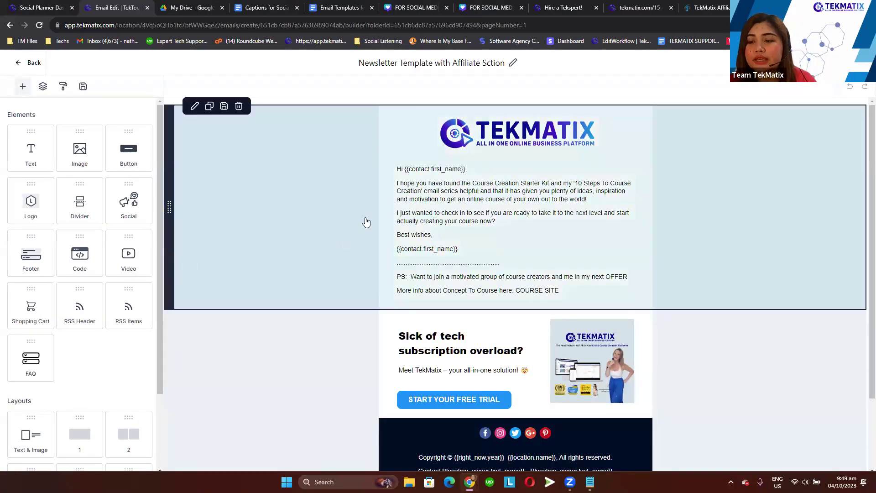
# Delete the "Sick of tech subscription overload?" section and insert a Text & Image layout in its place above the footer
pyautogui.moveTo(358, 368)
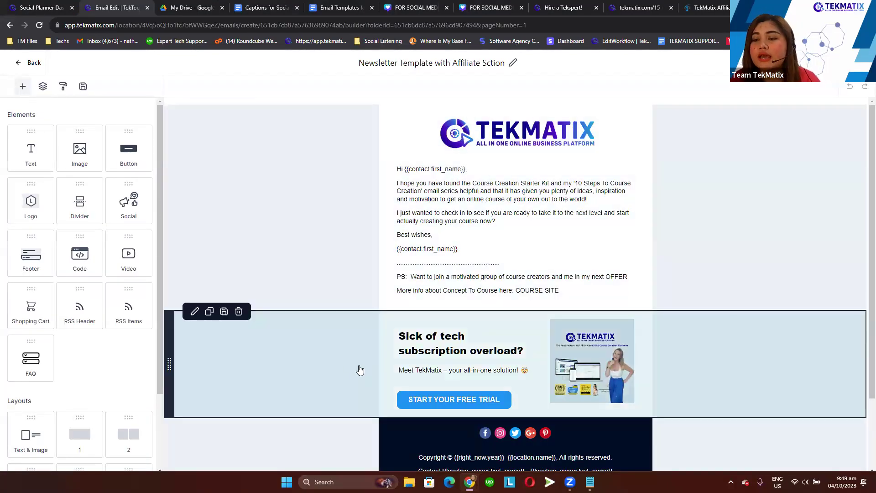
pyautogui.click(239, 312)
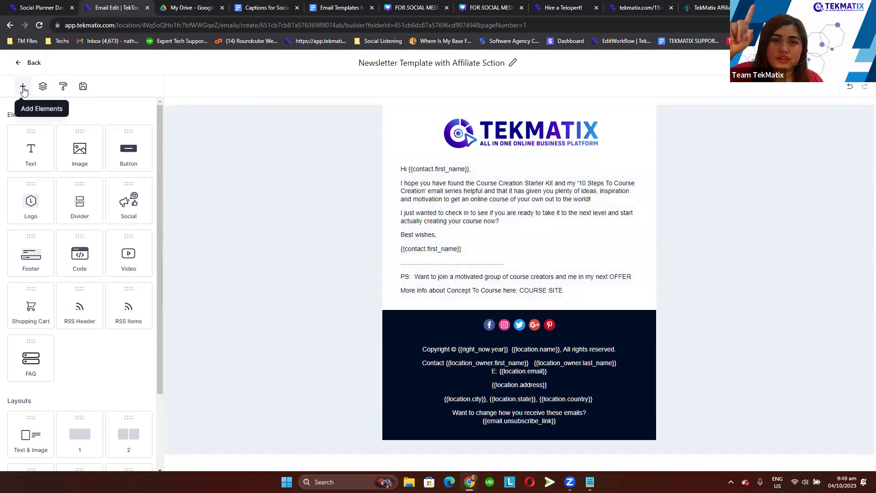
pyautogui.scroll(-2, 58, 302)
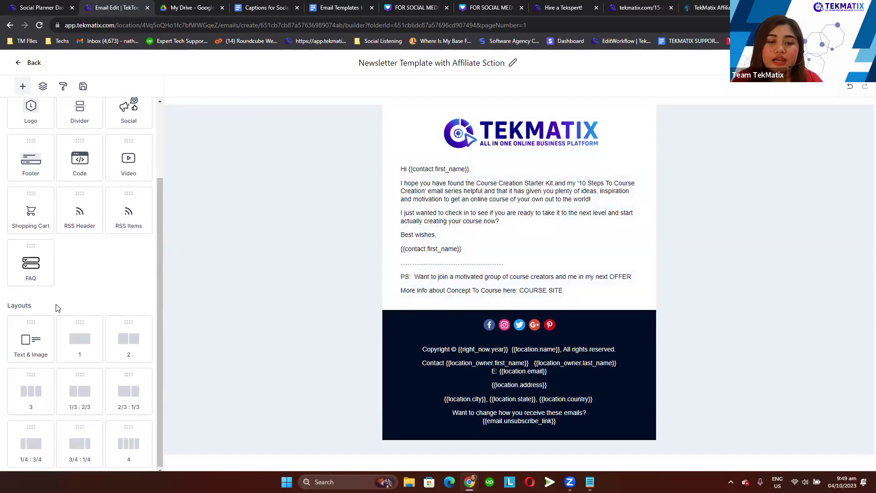
pyautogui.moveTo(54, 305); pyautogui.dragTo(9, 305)
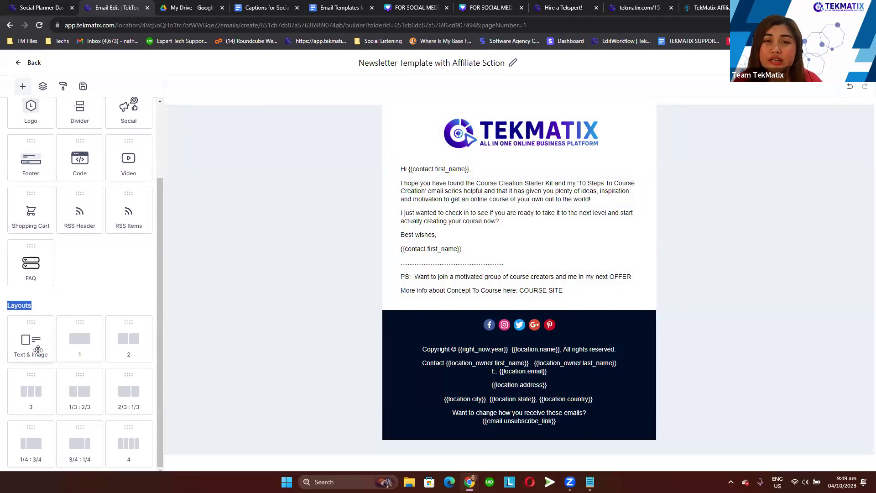
pyautogui.moveTo(22, 338); pyautogui.dragTo(338, 292)
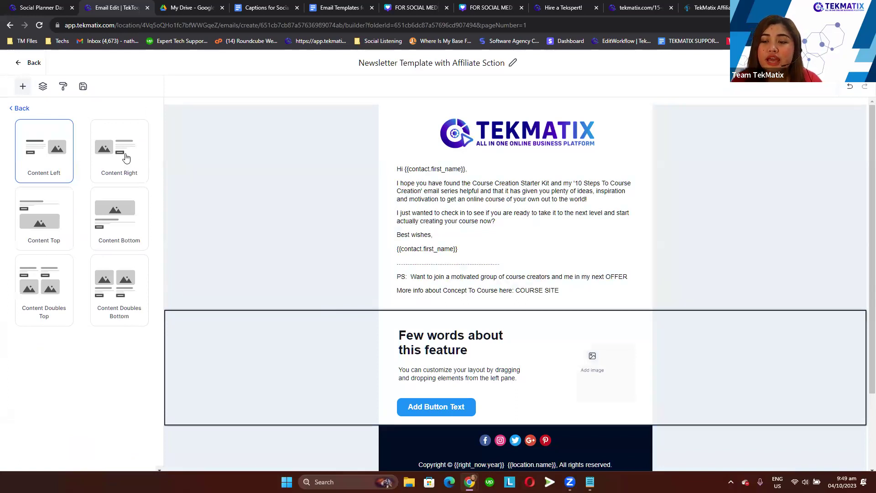
# Try out different Text & Image arrangements for the new section and settle on Content Right
pyautogui.click(126, 158)
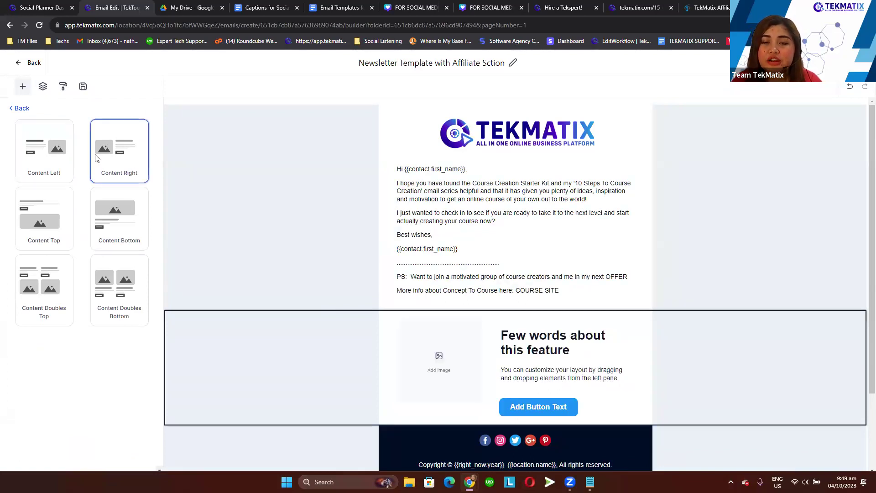
pyautogui.click(54, 169)
pyautogui.click(62, 215)
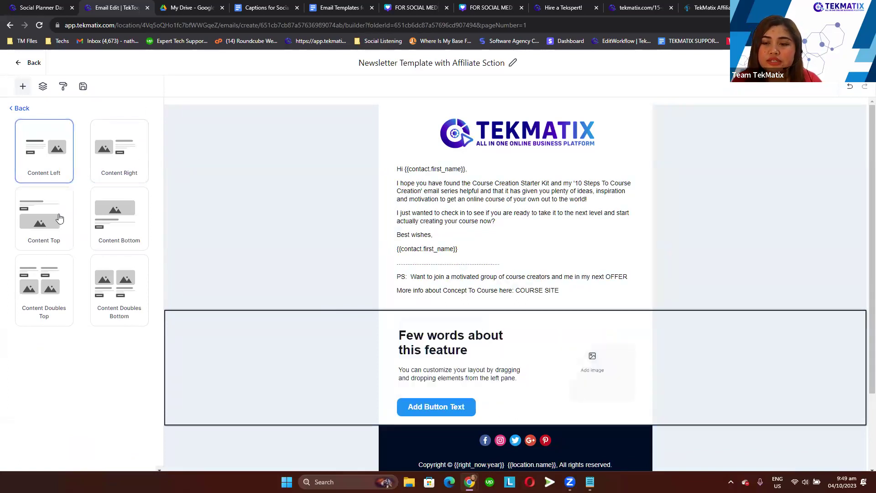
pyautogui.click(117, 217)
pyautogui.click(63, 282)
pyautogui.click(125, 154)
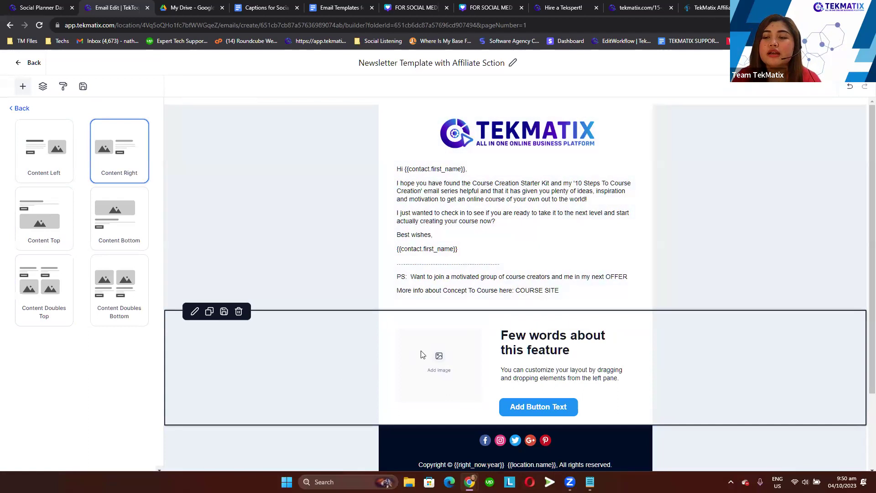
# View the new section's button settings and fill its image placeholder with the first FOR SOCIAL MEDIA POSTINGS file from the media library
pyautogui.click(538, 407)
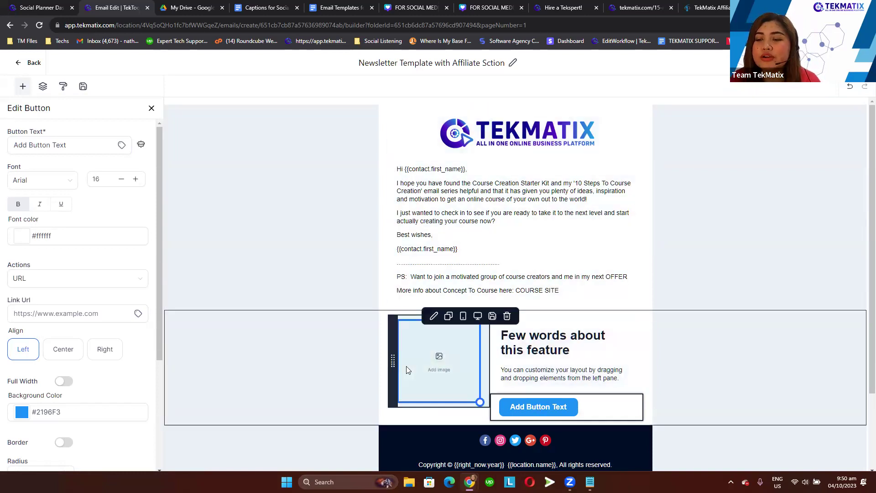
pyautogui.click(427, 371)
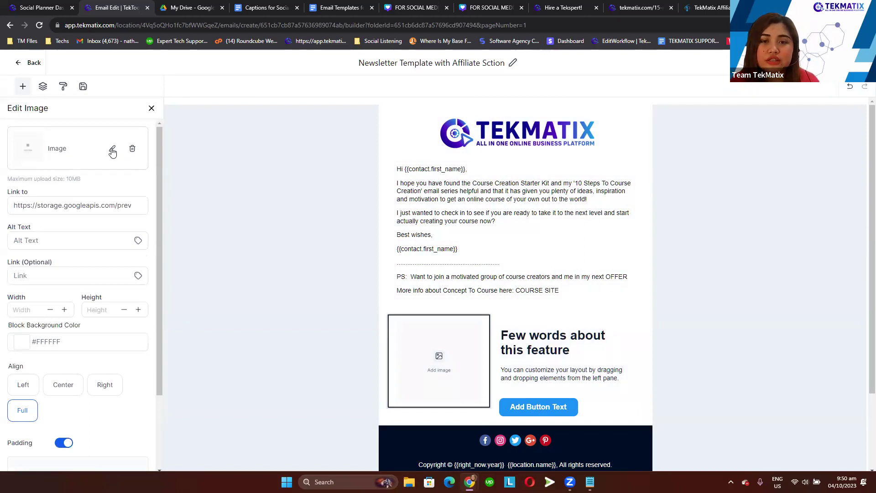
pyautogui.click(112, 151)
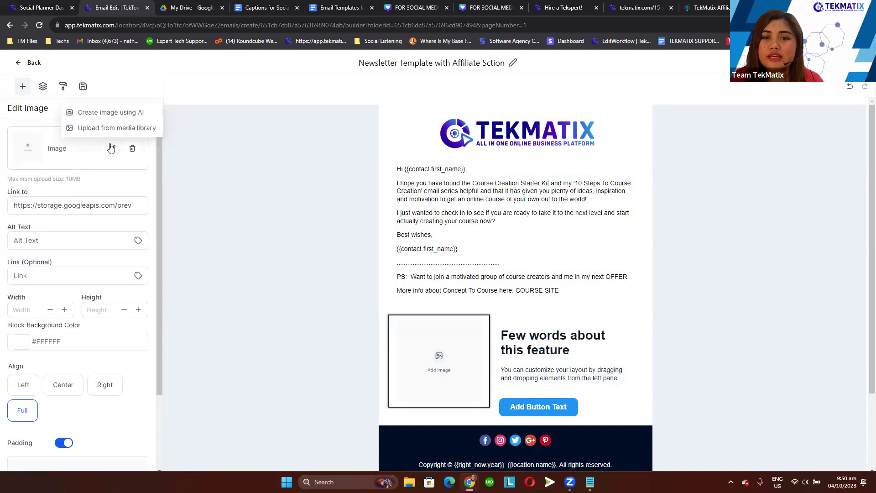
pyautogui.click(114, 134)
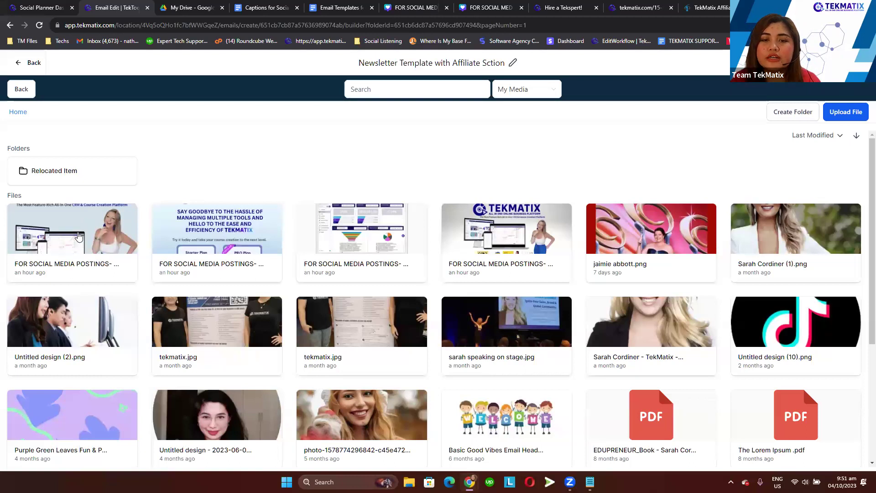
pyautogui.click(79, 236)
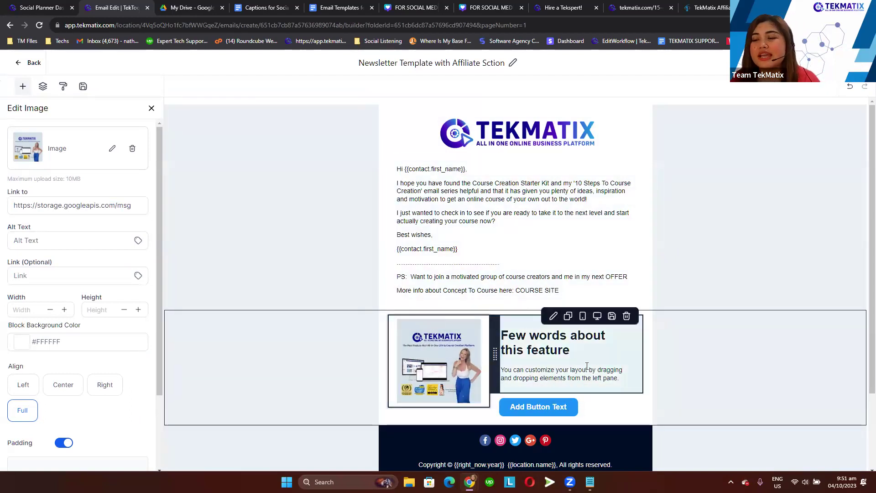
# Look through the posts in the Captions for Social Media document for copy that suits the newsletter's new text block
pyautogui.click(587, 362)
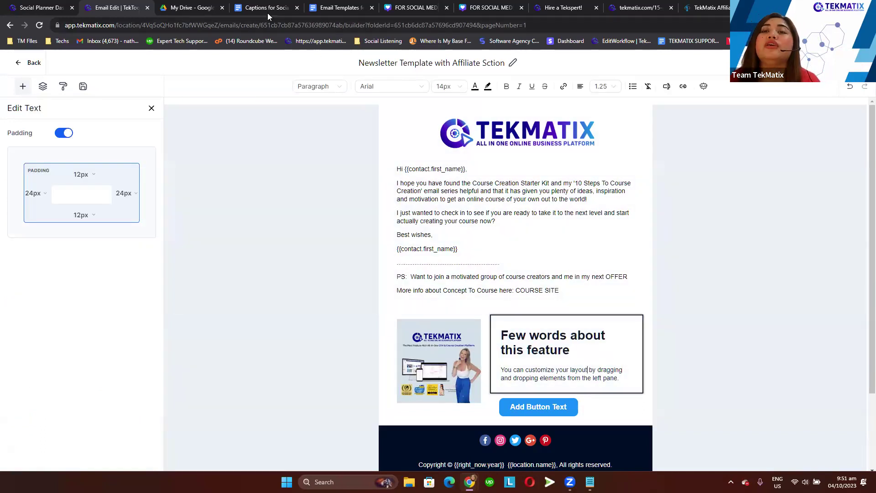
pyautogui.click(264, 10)
pyautogui.scroll(-9, 313, 262)
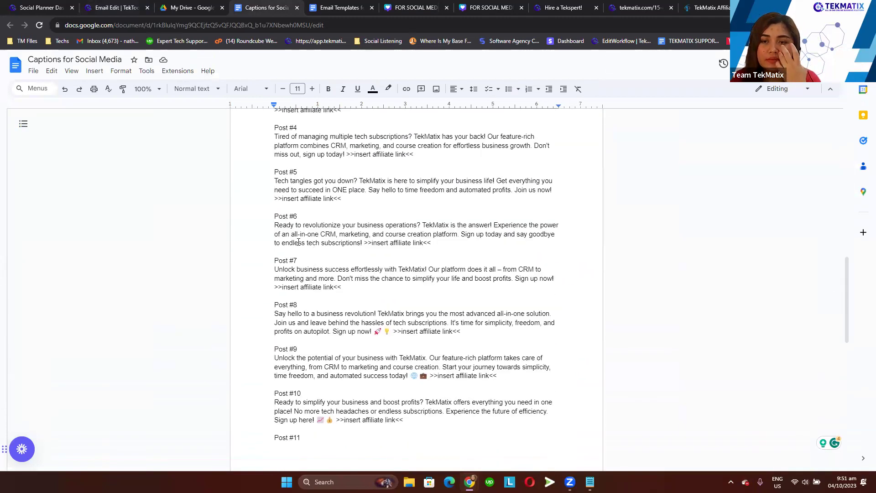
pyautogui.scroll(-5, 282, 187)
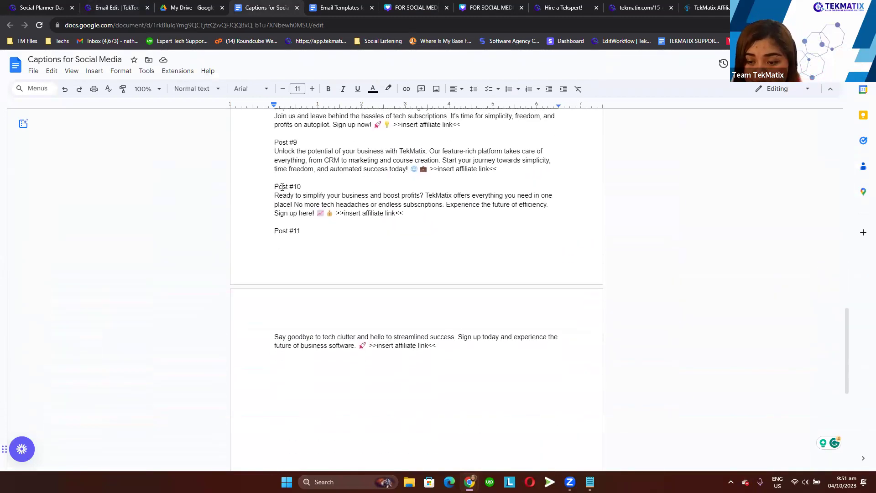
pyautogui.scroll(6, 287, 198)
pyautogui.scroll(6, 287, 198)
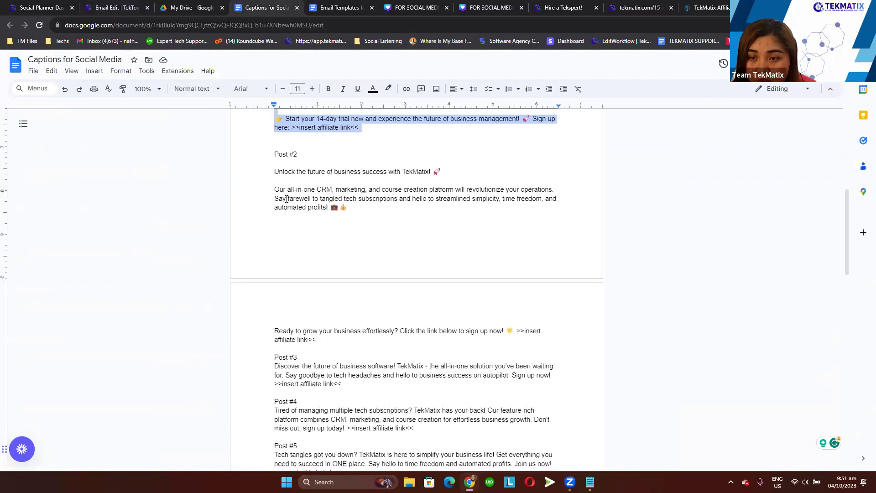
pyautogui.scroll(-3, 286, 198)
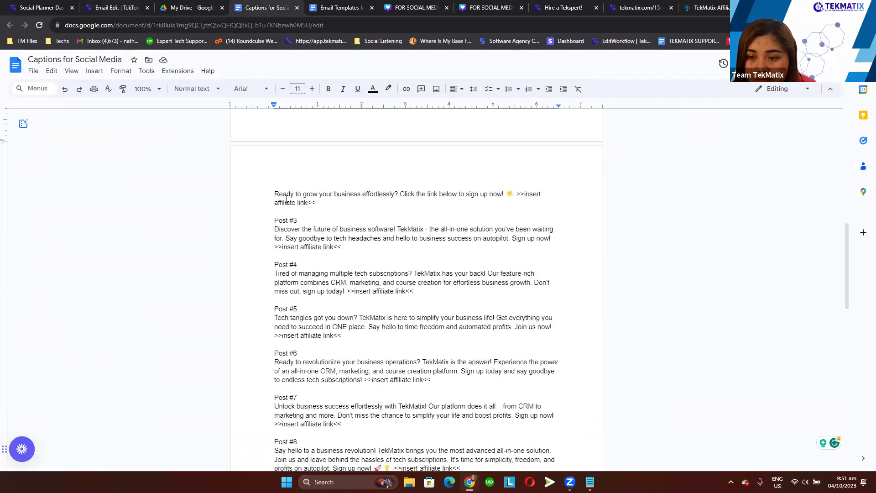
pyautogui.scroll(-1, 286, 200)
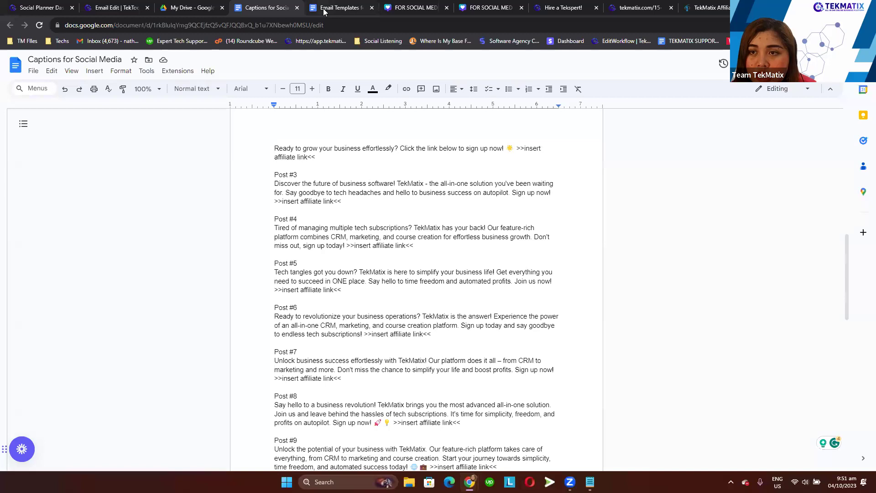
# Examine the Email Sections in the Email Templates for TekMatix Blast document, select the #4 text, and return to the newsletter
pyautogui.click(323, 9)
pyautogui.scroll(-20, 313, 306)
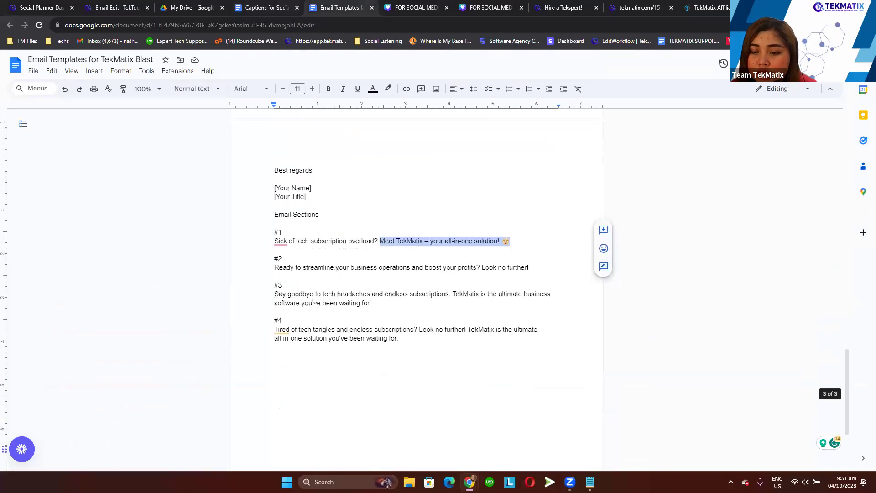
pyautogui.scroll(1, 314, 307)
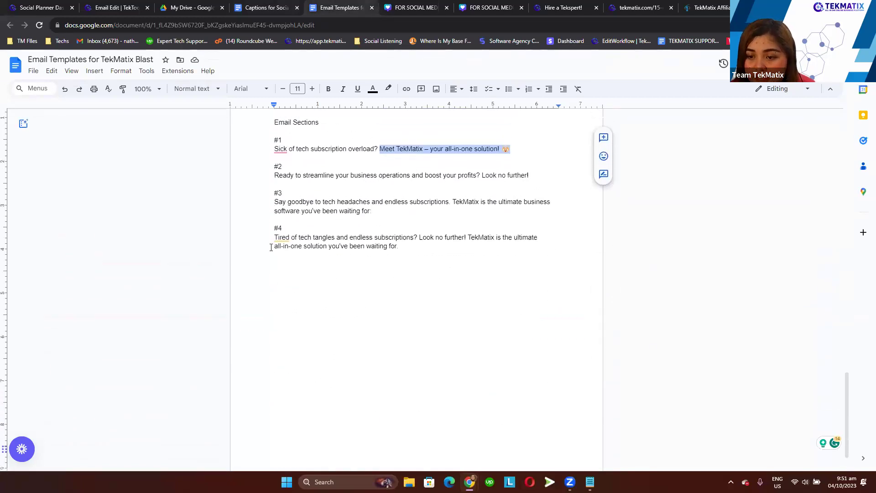
pyautogui.moveTo(275, 237); pyautogui.dragTo(399, 248)
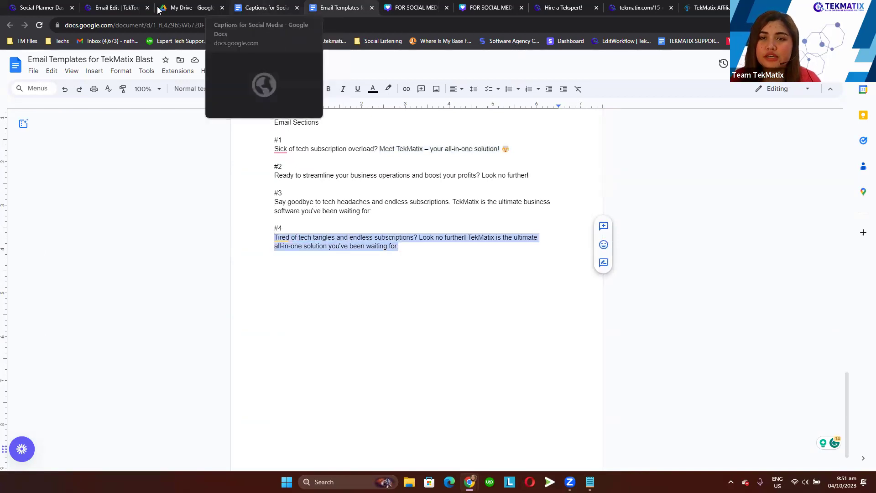
pyautogui.click(135, 10)
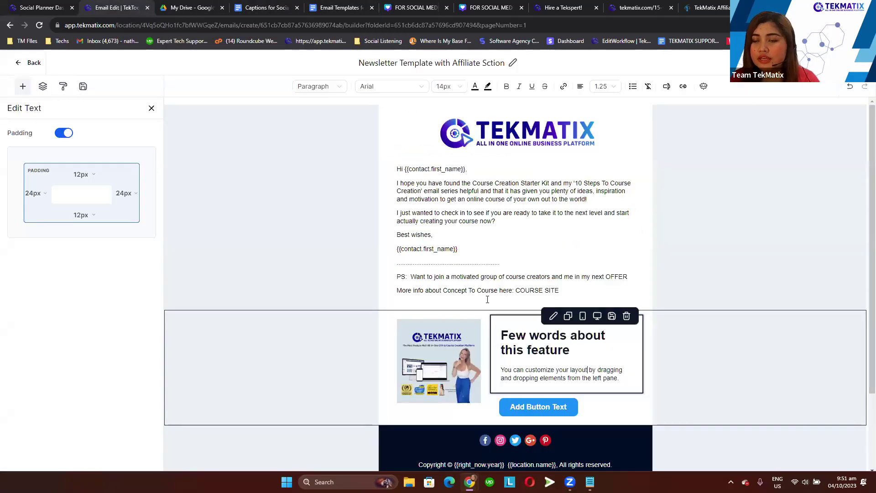
# Replace the "Few words about this feature" heading with "Tired of tech tangles and endless subscriptions? Look no further!" copied from email section #4
pyautogui.moveTo(318, 3); pyautogui.dragTo(242, 5)
pyautogui.click(376, 282)
pyautogui.doubleClick(420, 230)
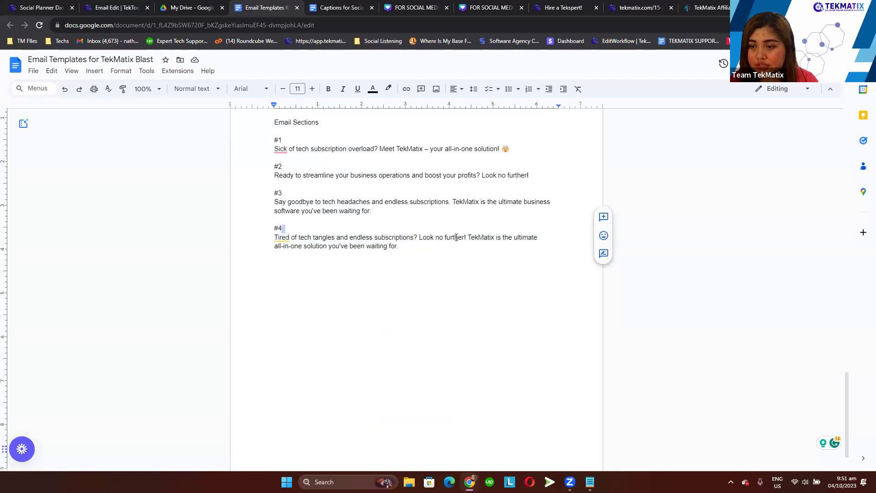
pyautogui.moveTo(469, 237); pyautogui.dragTo(271, 237)
pyautogui.hotkey('ctrl', 'c')
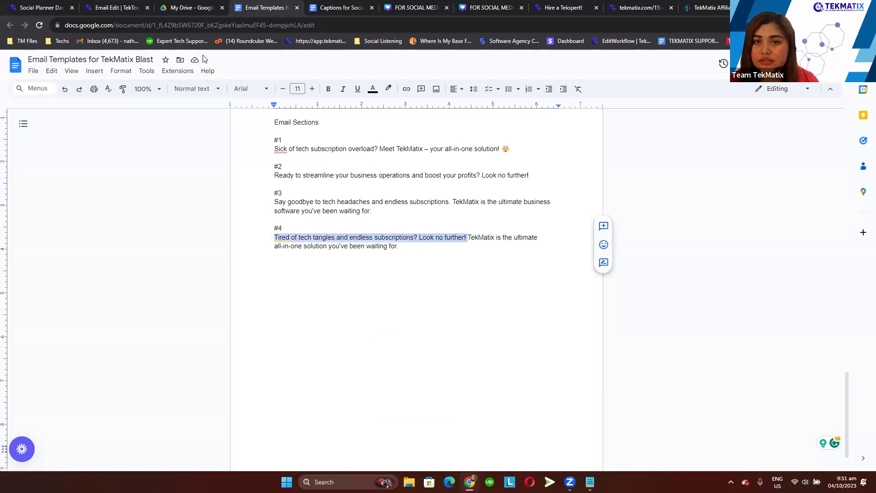
pyautogui.click(124, 8)
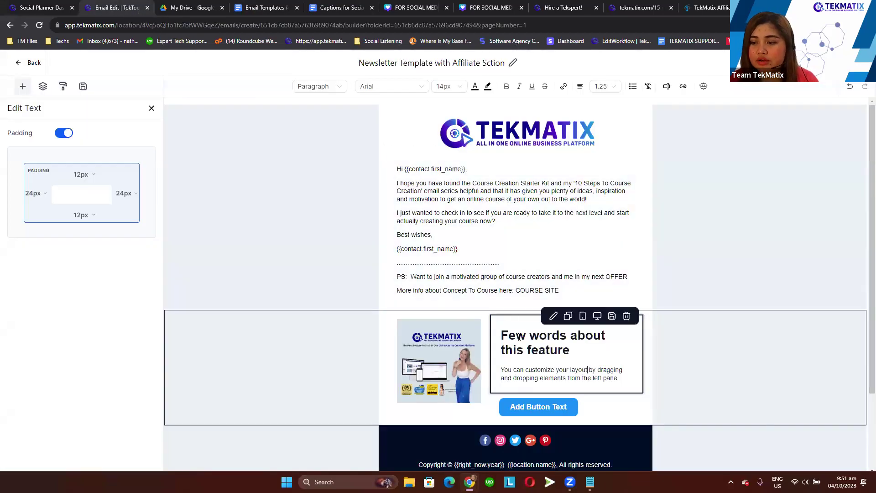
pyautogui.moveTo(572, 351); pyautogui.dragTo(502, 336)
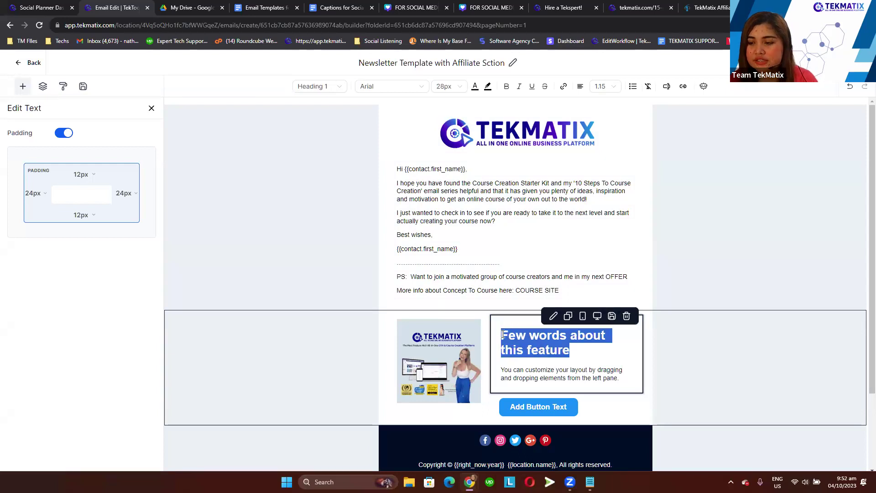
pyautogui.hotkey('ctrl', 'v')
# Set the new heading's line height to 1 and font size to 18px, and move "Look no further!" onto its own line
pyautogui.moveTo(627, 368); pyautogui.dragTo(501, 335)
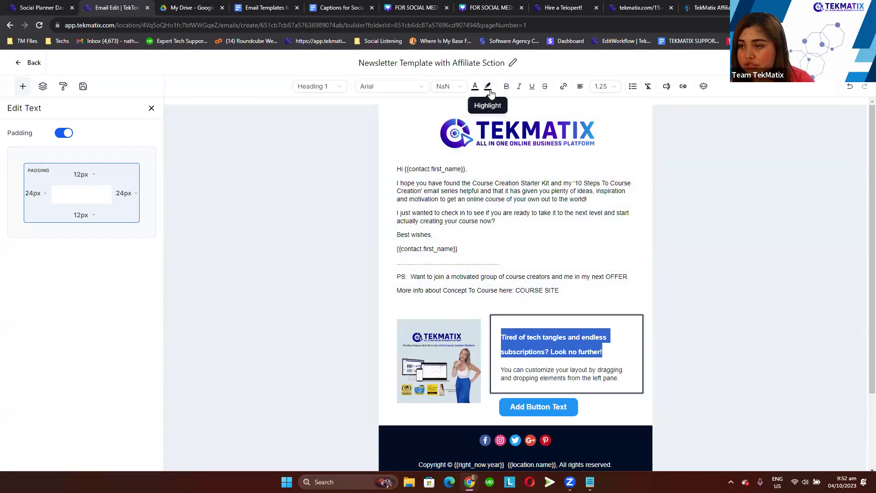
pyautogui.moveTo(581, 91)
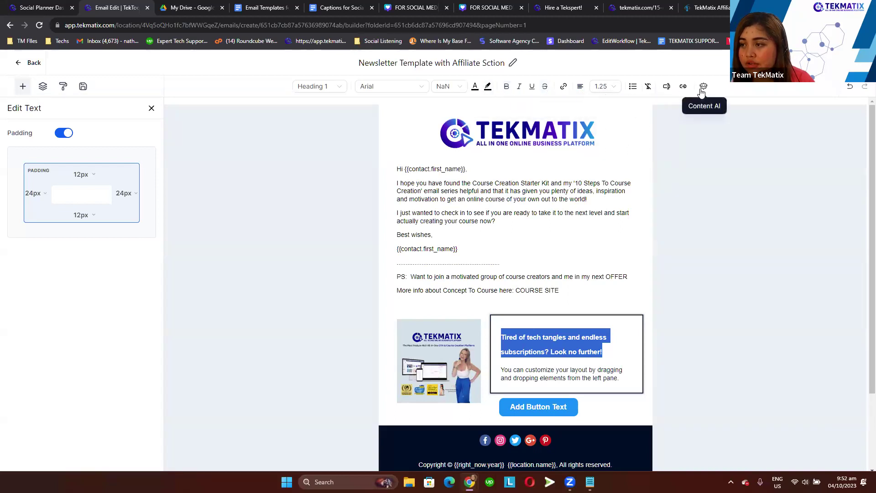
pyautogui.click(604, 87)
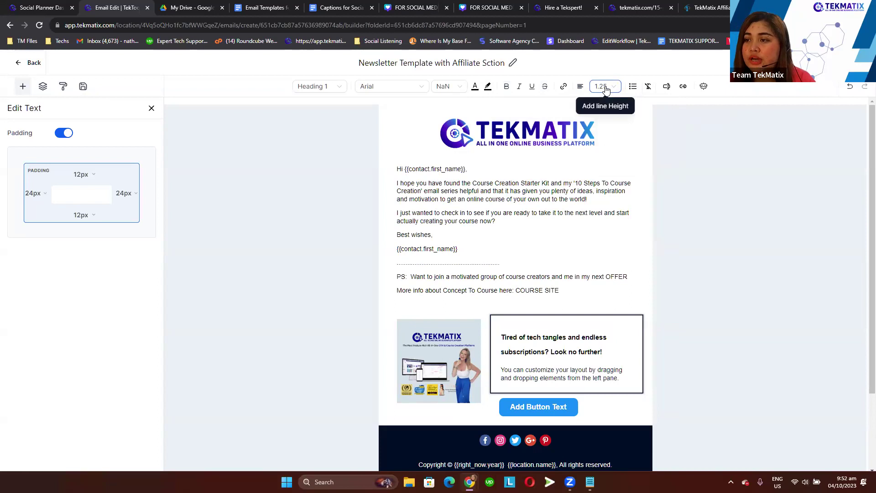
pyautogui.click(605, 107)
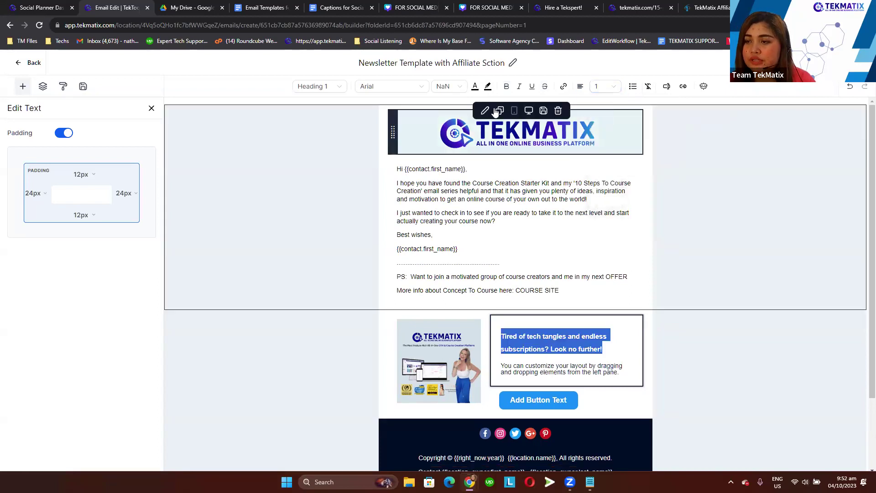
pyautogui.click(445, 87)
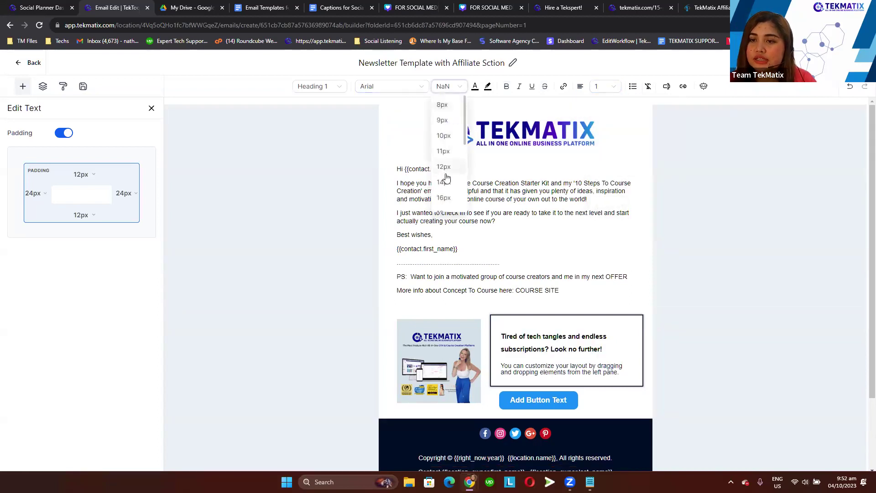
pyautogui.scroll(-2, 447, 196)
pyautogui.click(445, 122)
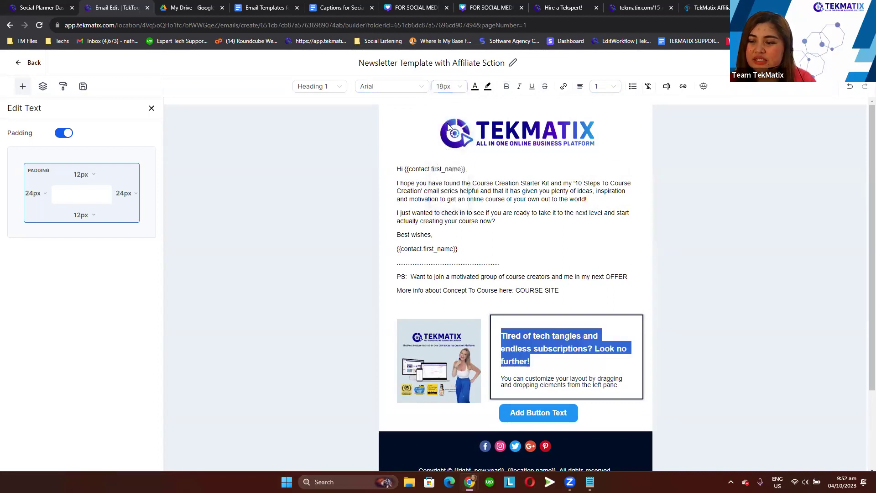
pyautogui.click(549, 349)
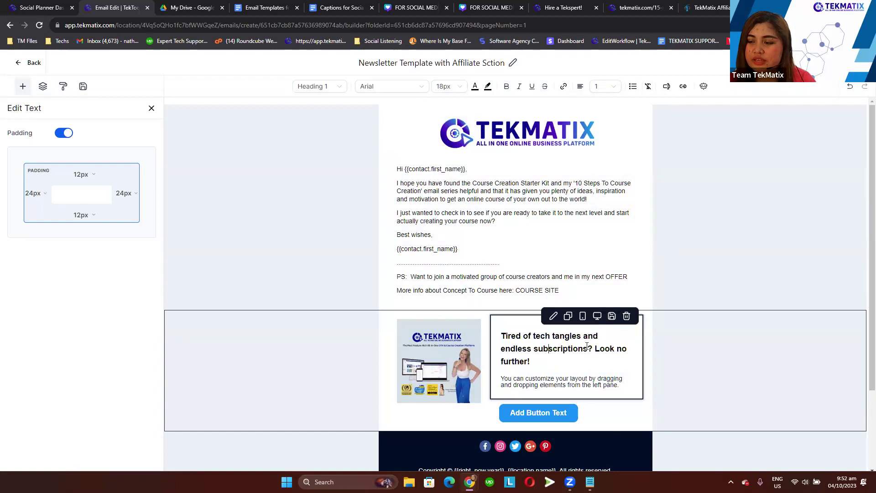
pyautogui.press('Return')
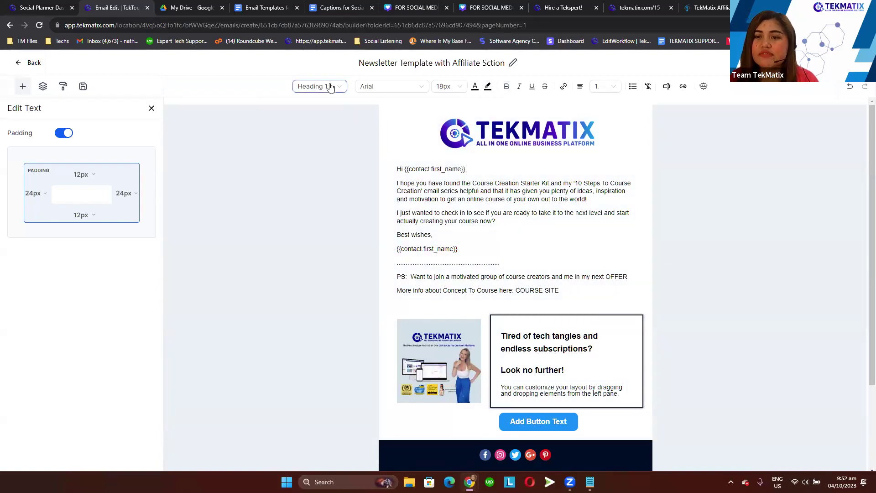
# Replace the placeholder paragraph below the heading with "TekMatix is the ultimate all-in-one solution you've been waiting for." copied from email section #4
pyautogui.click(321, 86)
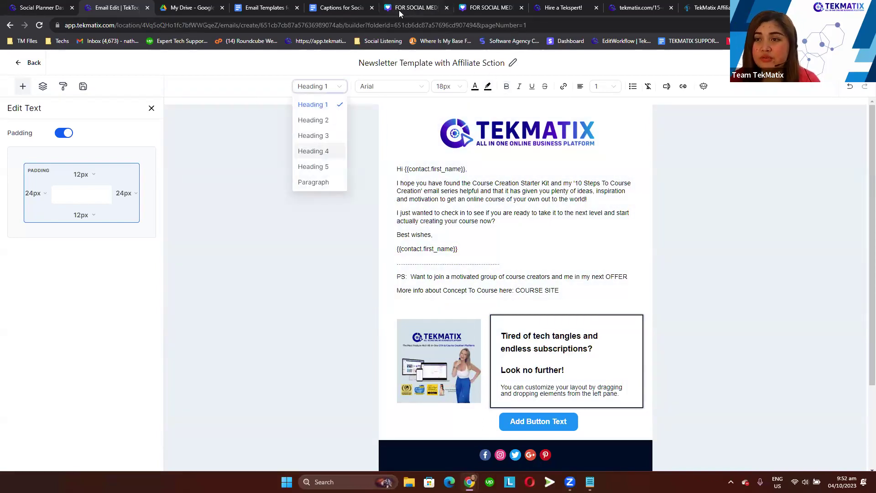
pyautogui.click(343, 8)
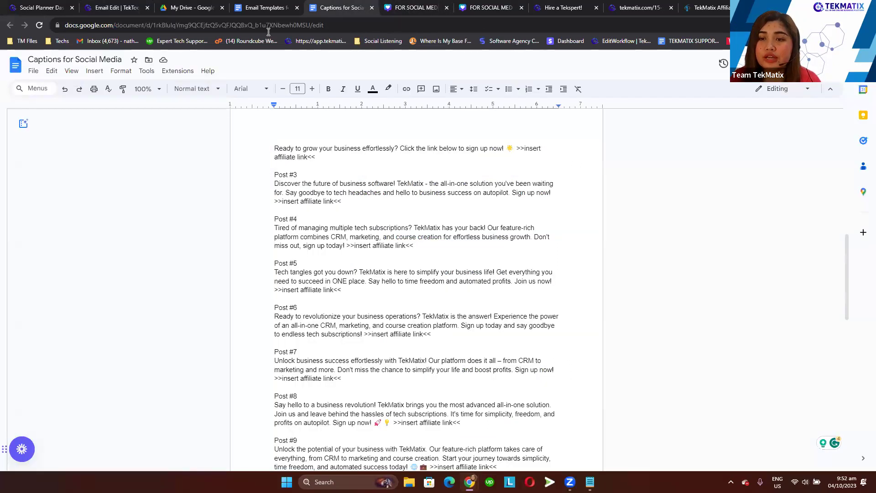
pyautogui.click(262, 9)
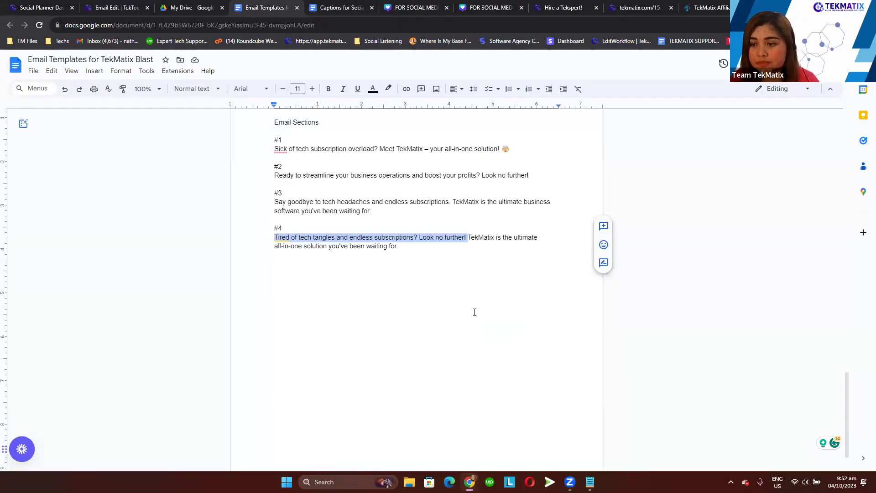
pyautogui.moveTo(468, 237); pyautogui.dragTo(481, 246)
pyautogui.hotkey('ctrl', 'c')
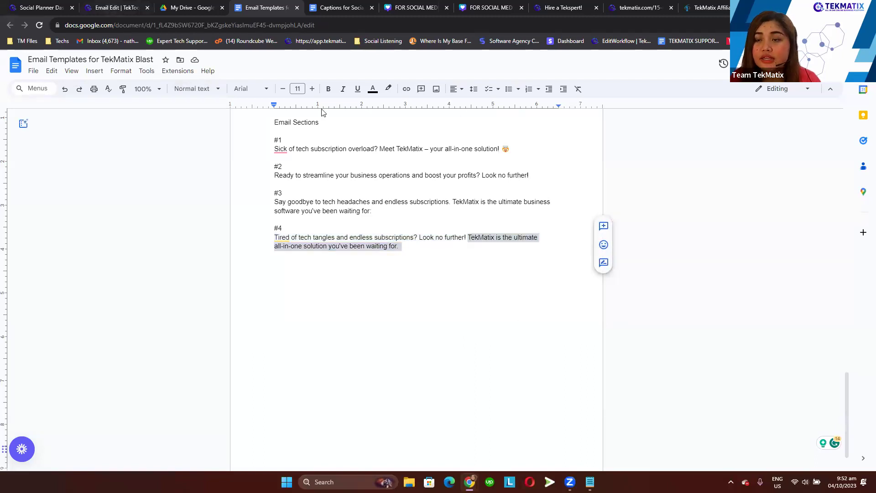
pyautogui.hotkey('ctrl', '2')
pyautogui.moveTo(613, 391); pyautogui.dragTo(487, 391)
pyautogui.hotkey('ctrl', 'v')
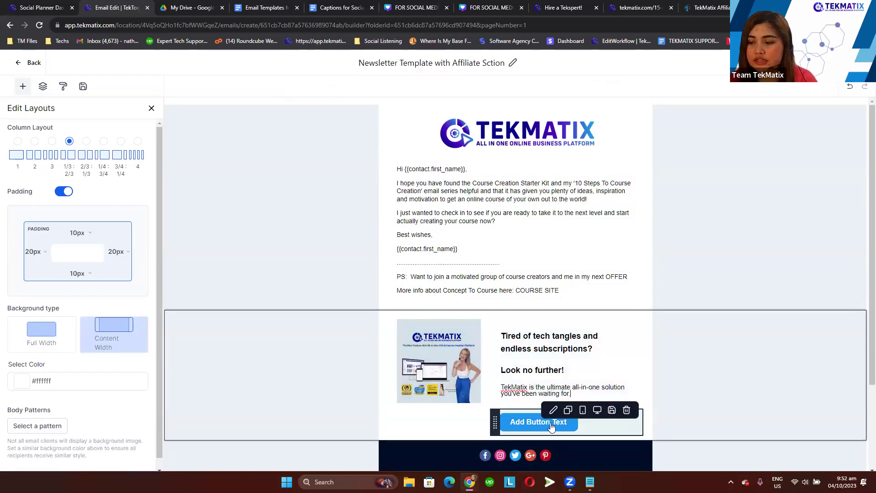
# Change the background color of the new section's button to deep blue #0A03DAFF
pyautogui.scroll(-2, 480, 413)
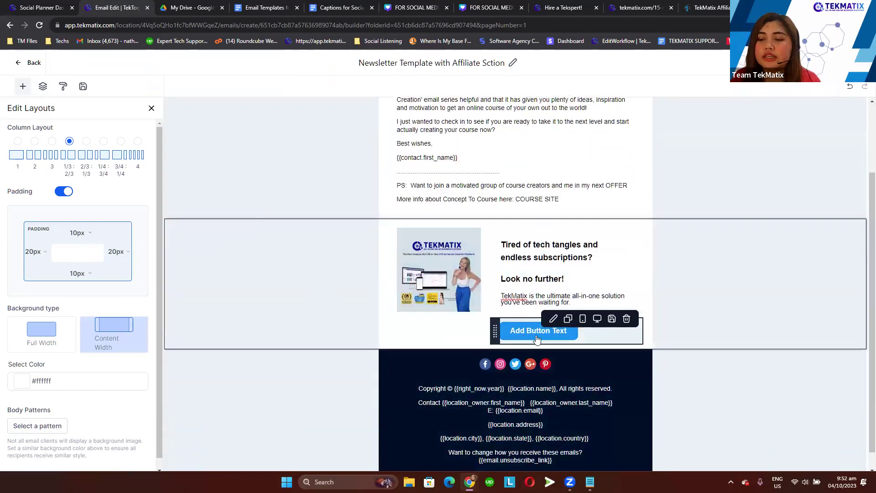
pyautogui.click(530, 336)
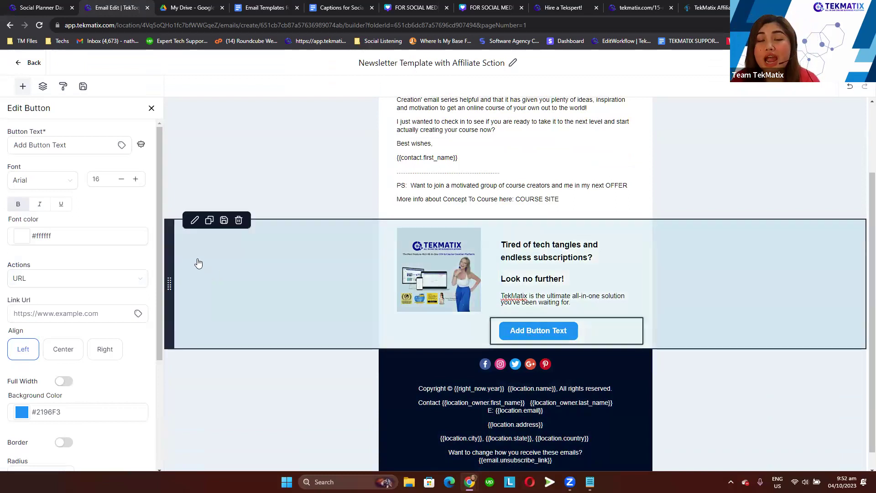
pyautogui.scroll(-3, 40, 388)
pyautogui.click(22, 276)
pyautogui.moveTo(80, 379); pyautogui.dragTo(84, 379)
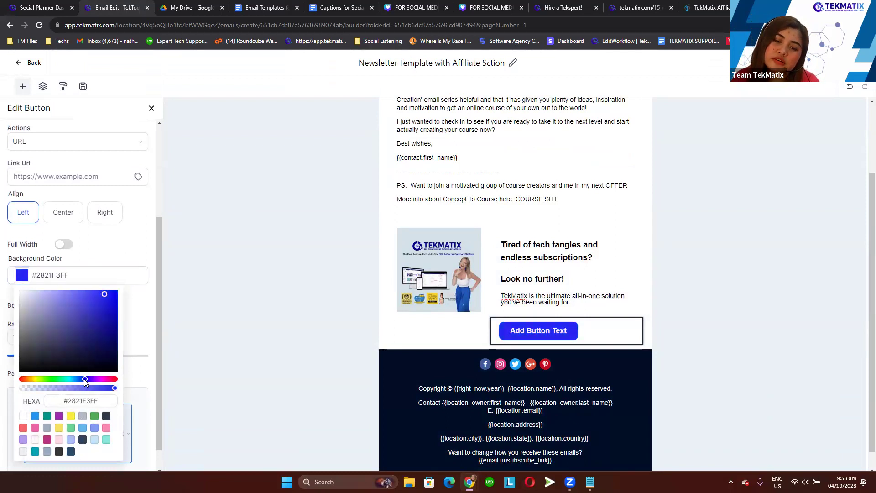
pyautogui.moveTo(92, 318); pyautogui.dragTo(127, 297)
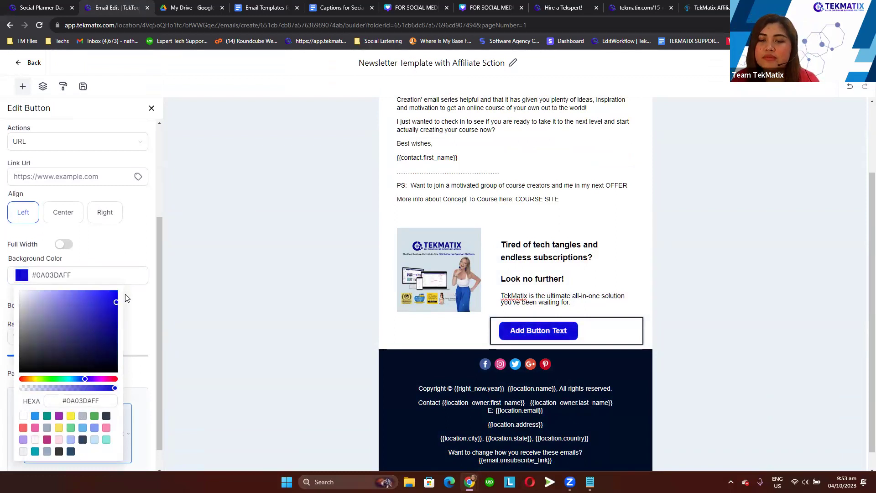
pyautogui.click(145, 243)
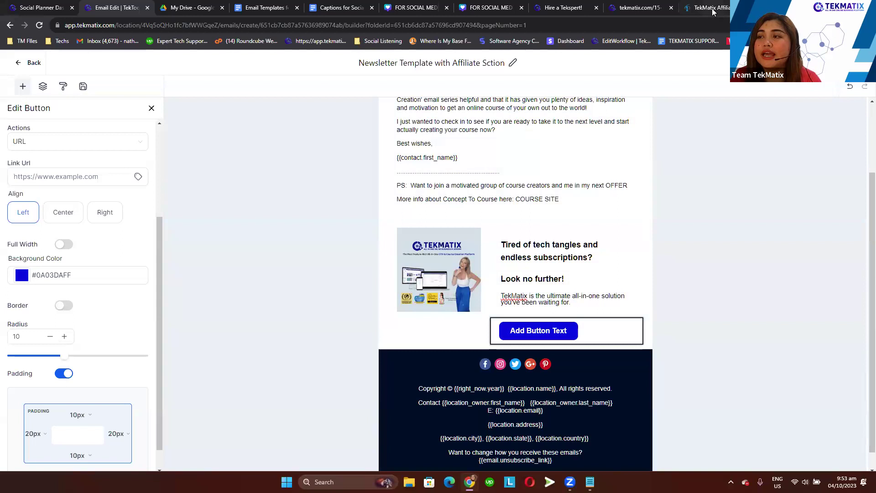
# View the referral link on the TekMatix Affiliates page and return to the newsletter template
pyautogui.click(713, 11)
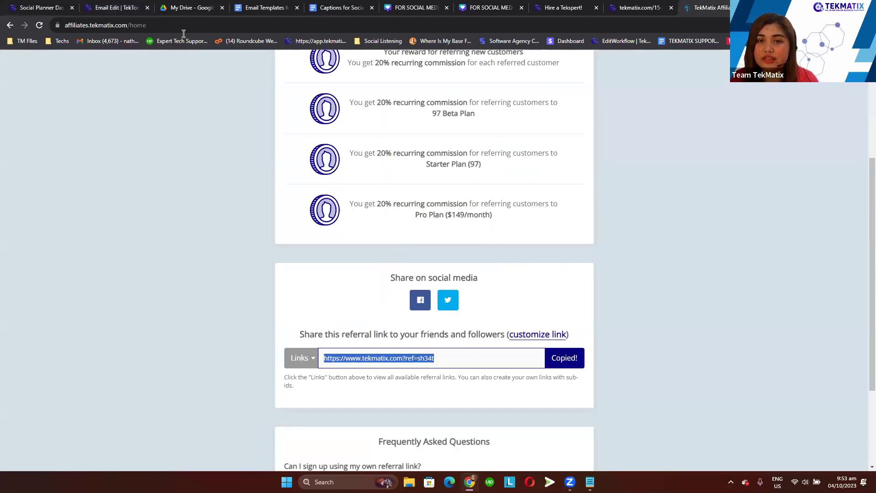
pyautogui.click(112, 8)
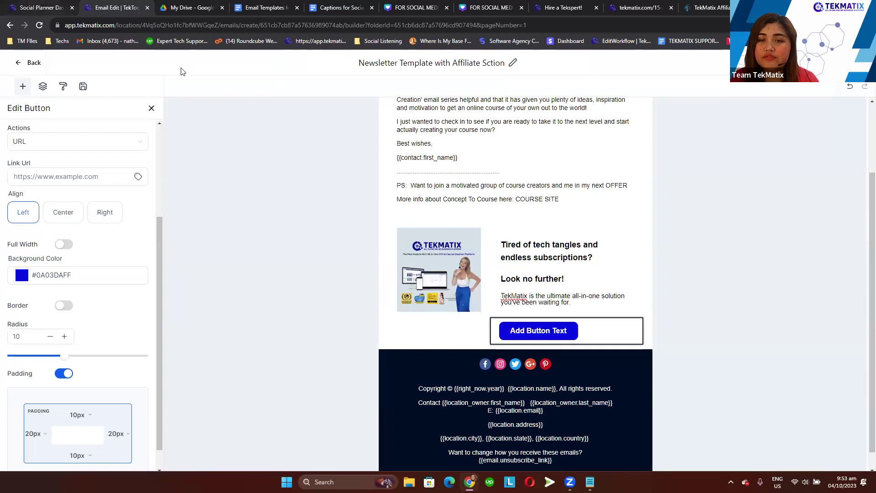
pyautogui.scroll(2, 229, 205)
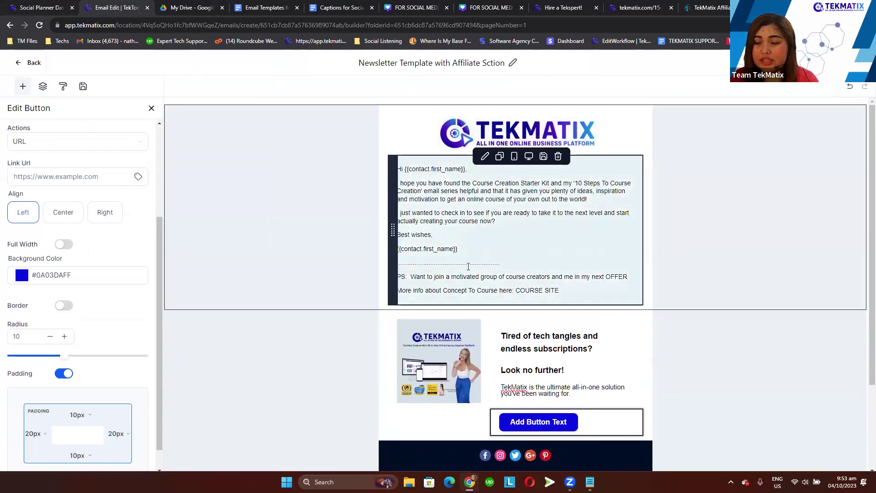
# Set the text of the affiliate section's button to "LEARN MORE ABOUT TEKMATIX"
pyautogui.scroll(-2, 468, 267)
pyautogui.scroll(3, 74, 142)
pyautogui.click(75, 140)
pyautogui.hotkey('ctrl', 'a')
pyautogui.press('BackSpace')
pyautogui.write('SIGN')
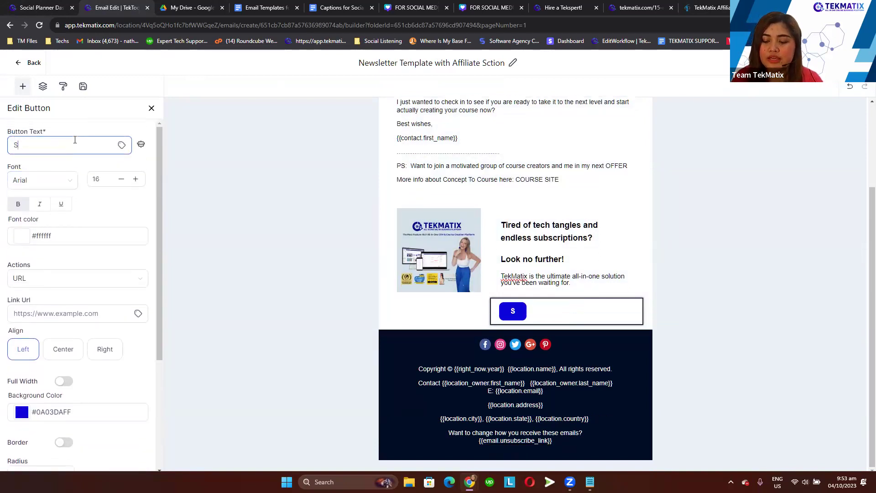
pyautogui.press('BackSpace')
pyautogui.press('BackSpace')
pyautogui.press('BackSpace')
pyautogui.write('L')
pyautogui.press('BackSpace')
pyautogui.press('BackSpace')
pyautogui.write('LEARN MOPRE')
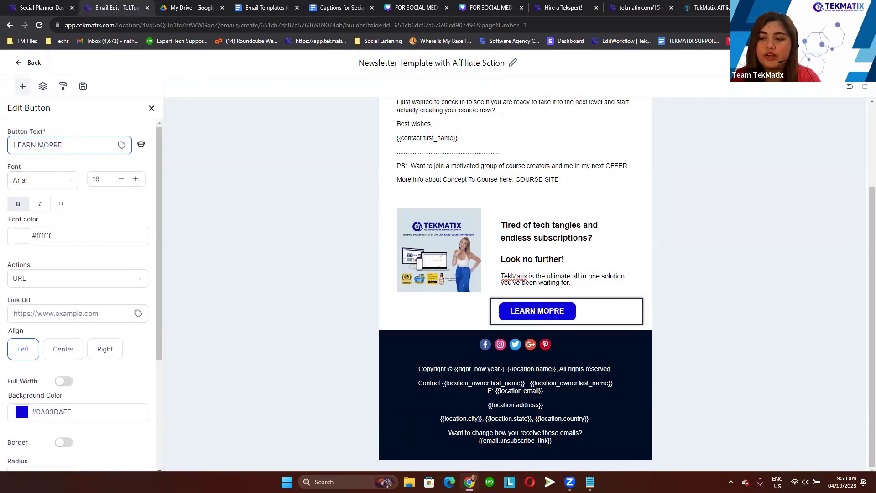
pyautogui.press('BackSpace')
pyautogui.press('BackSpace')
pyautogui.press('BackSpace')
pyautogui.write('RE ABO')
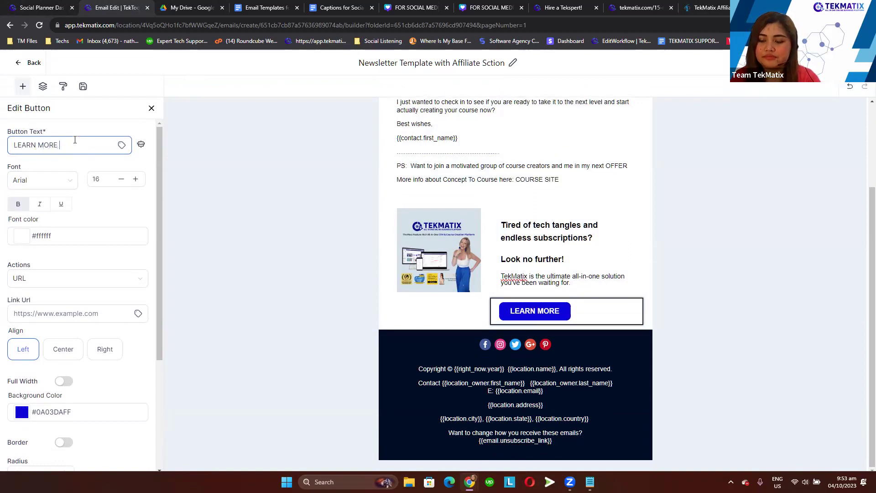
pyautogui.write('UT TEKMA')
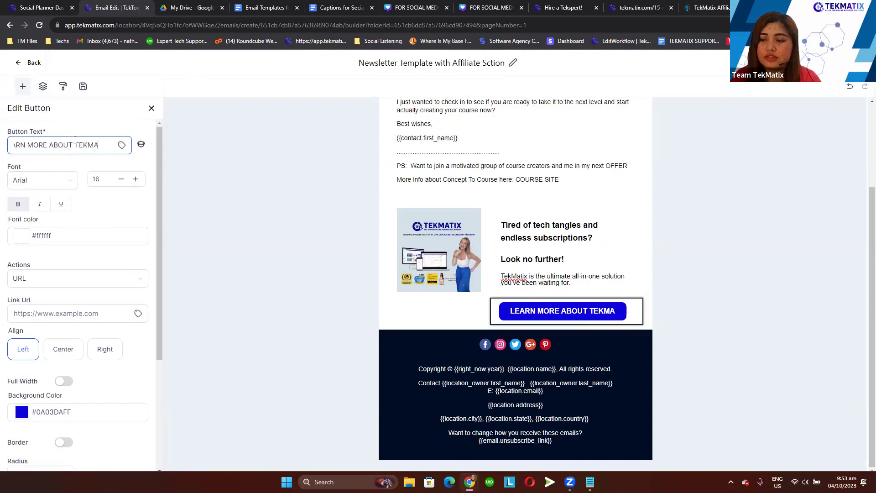
pyautogui.write('TIX')
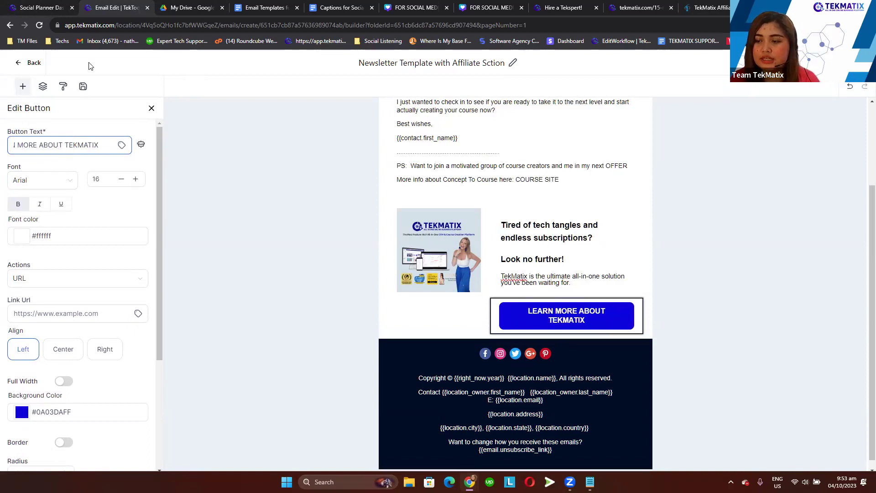
# Keep URL as the button's action and paste the copied TekMatix affiliate referral link as its link URL
pyautogui.click(46, 280)
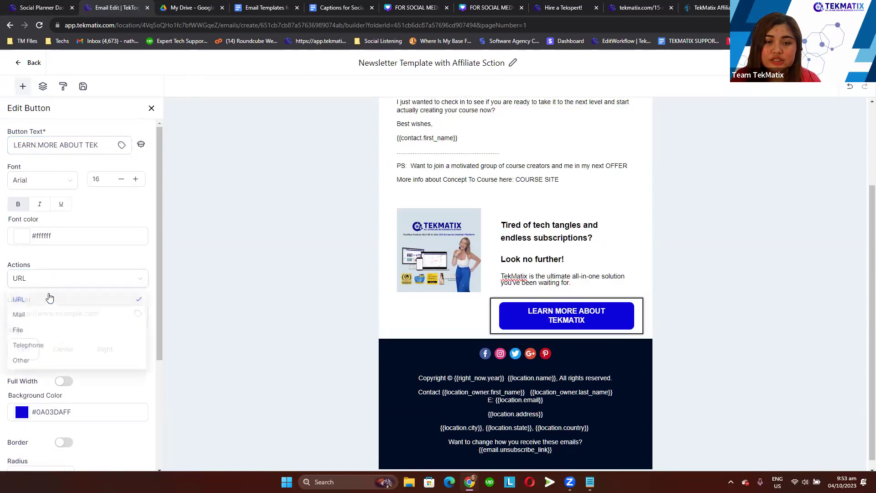
pyautogui.click(48, 306)
pyautogui.click(49, 313)
pyautogui.hotkey('ctrl', 'v')
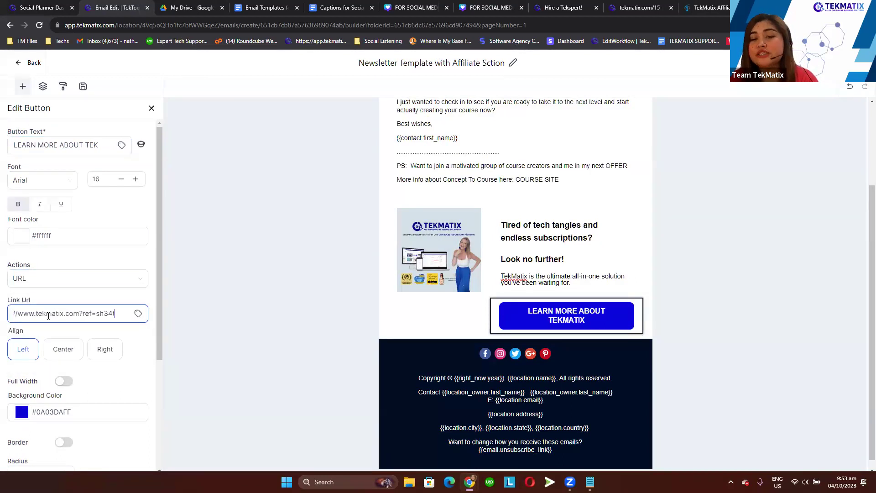
pyautogui.press('Tab')
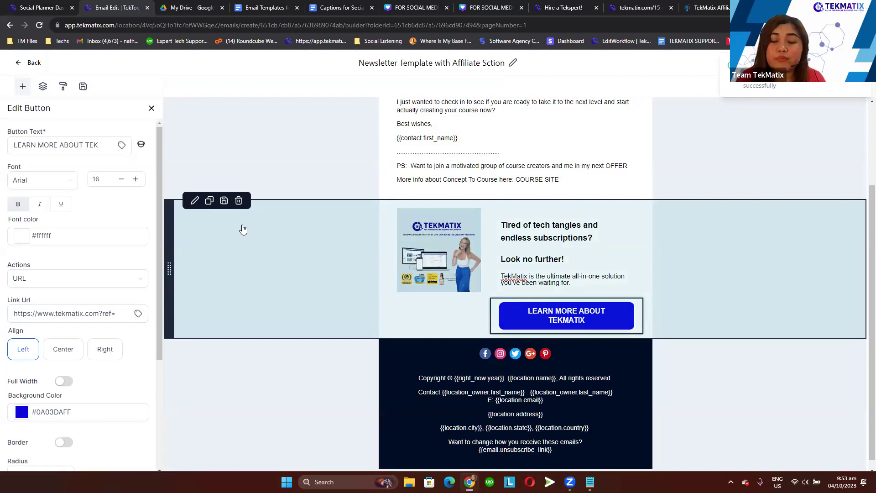
# Delete the "Look no further!" line from the affiliate section's heading
pyautogui.scroll(3, 243, 230)
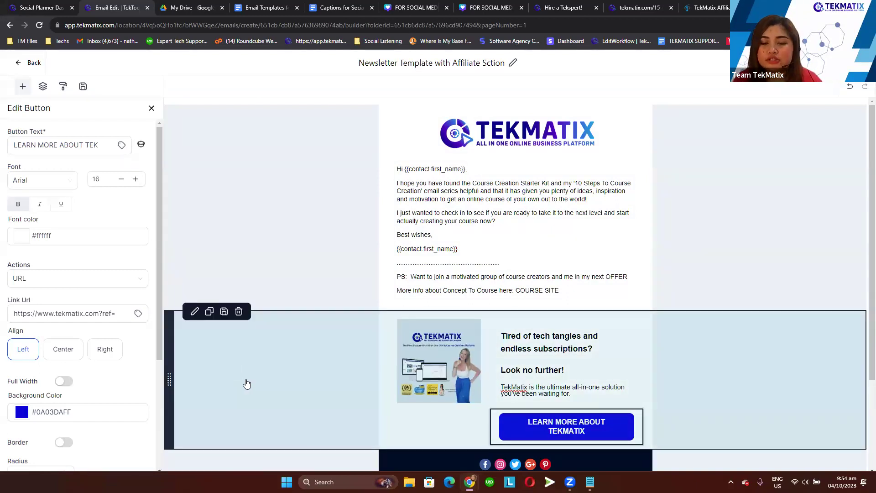
pyautogui.click(250, 378)
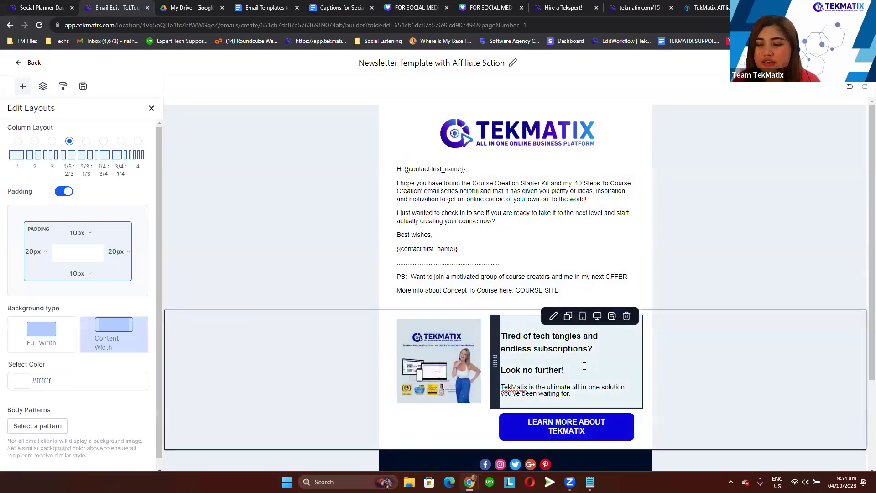
pyautogui.moveTo(588, 370); pyautogui.dragTo(499, 370)
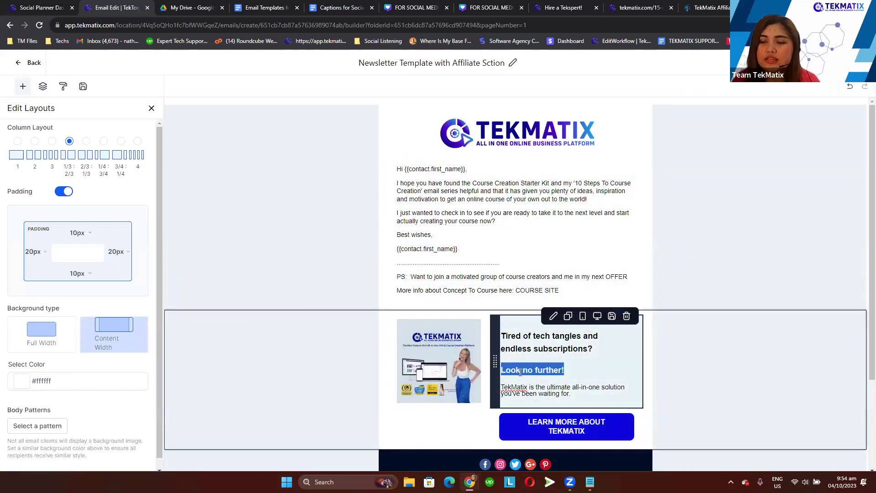
pyautogui.press('BackSpace')
pyautogui.press('BackSpace')
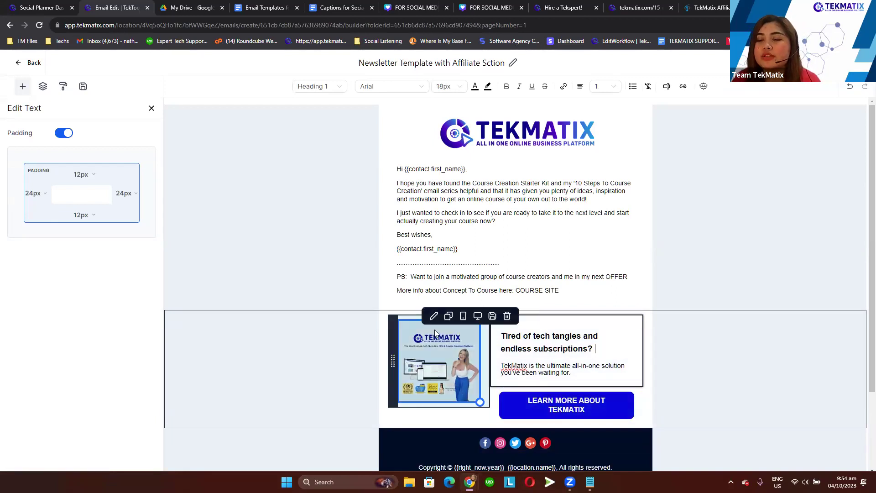
# Try background colors #BEE3F8, #00A4BD and #EAF0F6 on the affiliate section, and restore white #FFFFFF
pyautogui.click(311, 347)
pyautogui.click(63, 371)
pyautogui.click(21, 381)
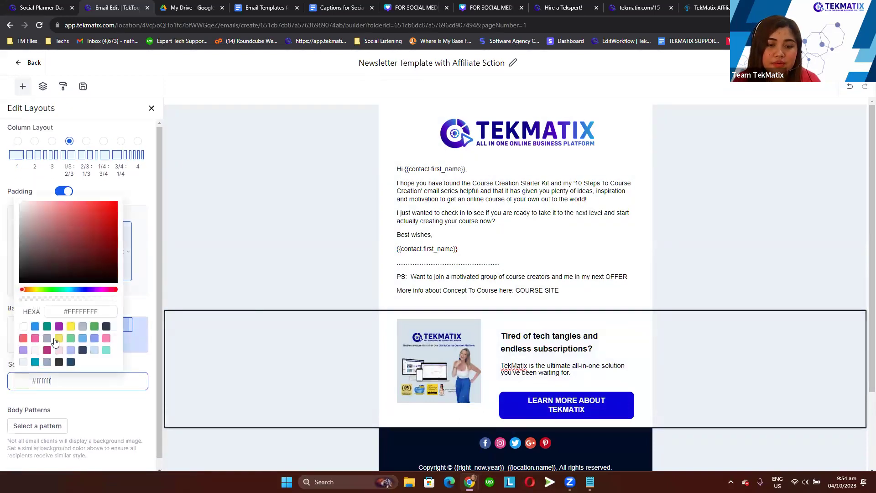
pyautogui.click(94, 350)
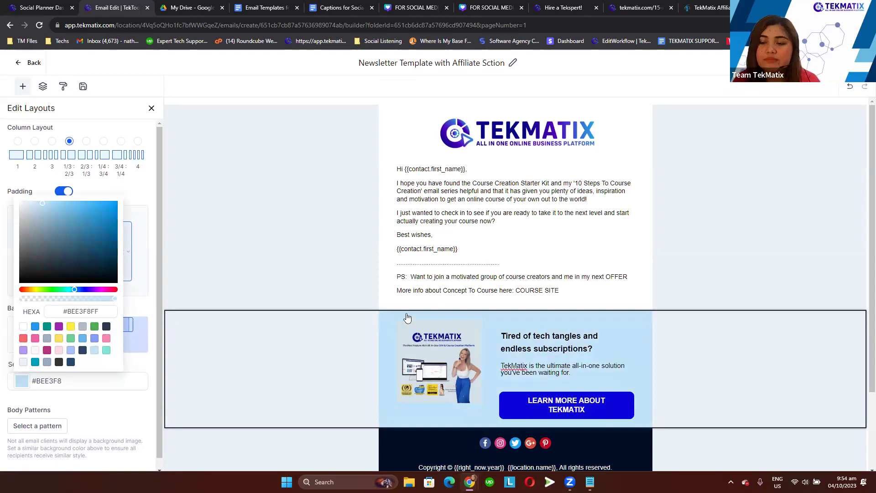
pyautogui.click(35, 362)
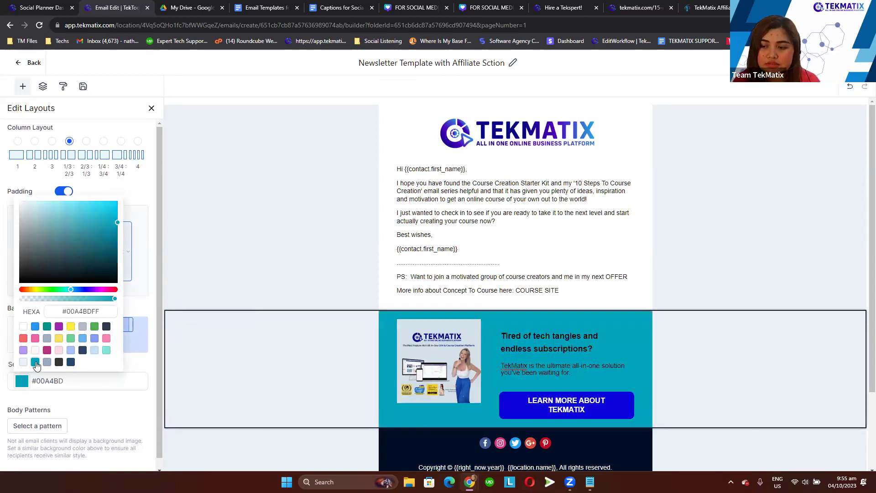
pyautogui.click(24, 362)
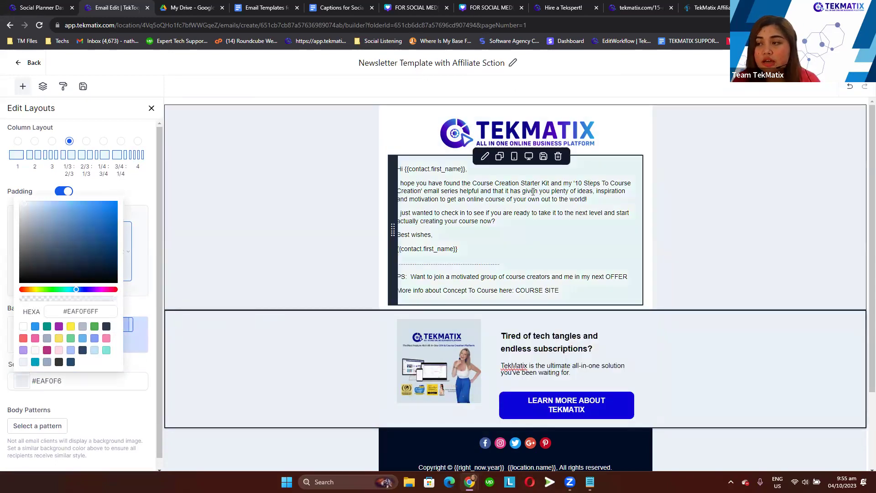
pyautogui.click(24, 328)
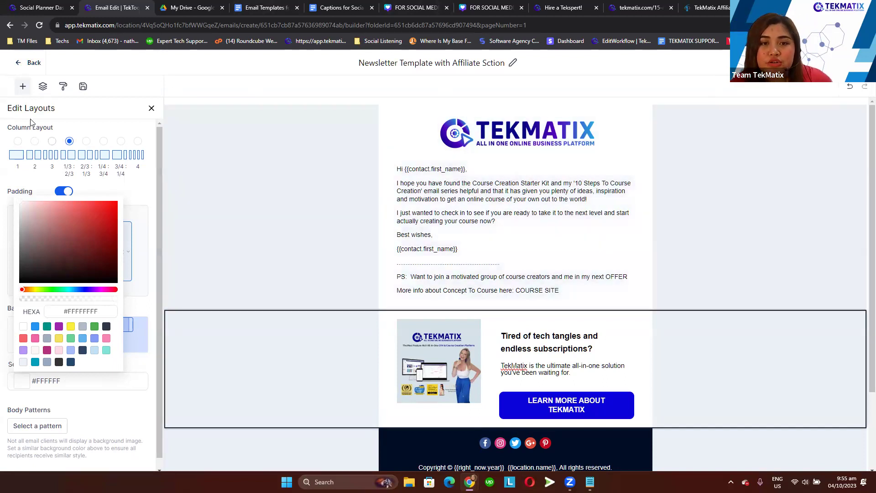
# Try a Text & Image layout with the Content Doubles Bottom arrangement below the affiliate section, and delete it
pyautogui.click(25, 87)
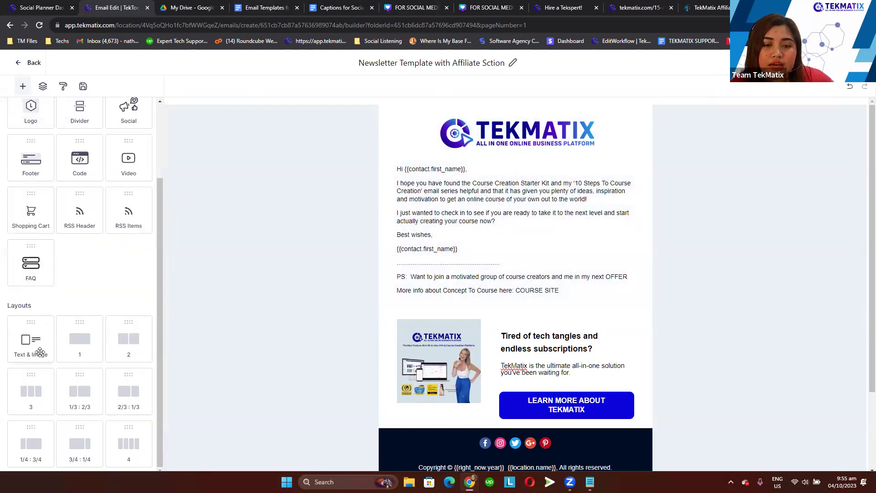
pyautogui.scroll(-2, 473, 334)
pyautogui.moveTo(28, 346); pyautogui.dragTo(382, 327)
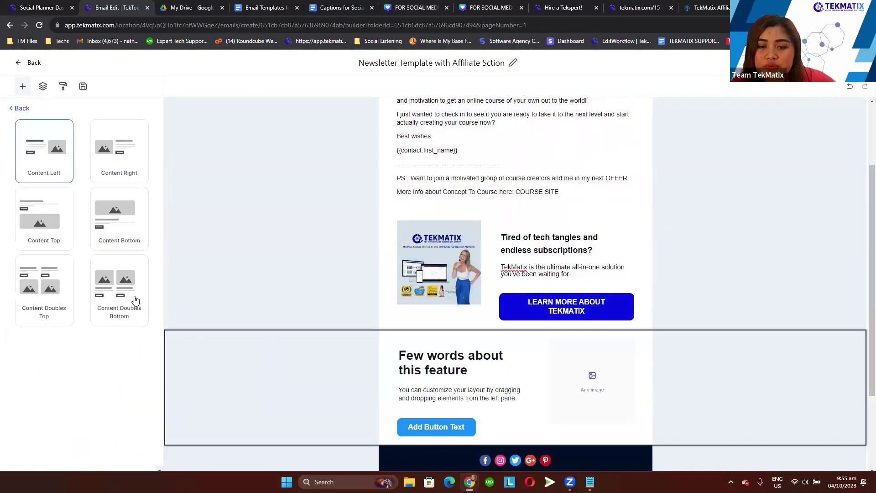
pyautogui.click(123, 290)
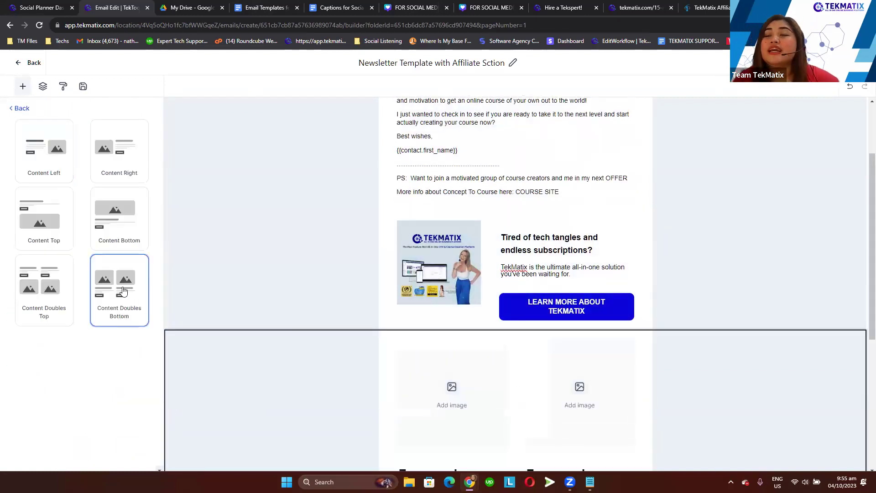
pyautogui.scroll(-4, 269, 309)
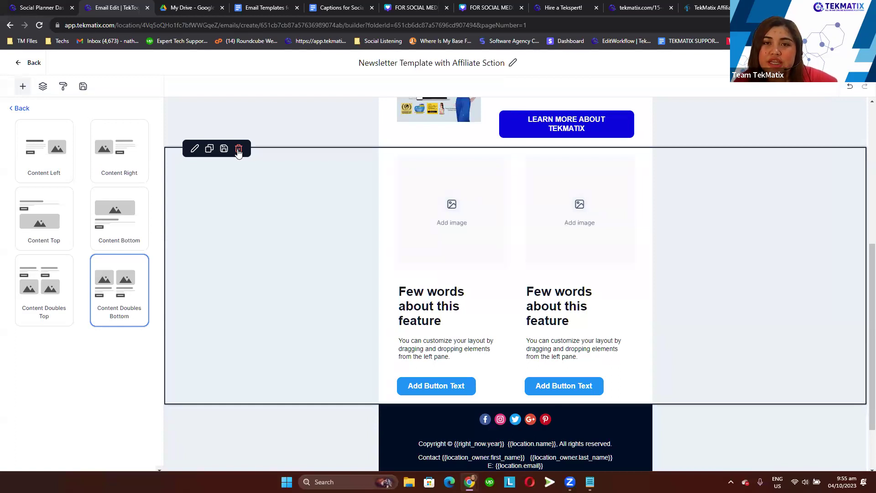
pyautogui.click(239, 150)
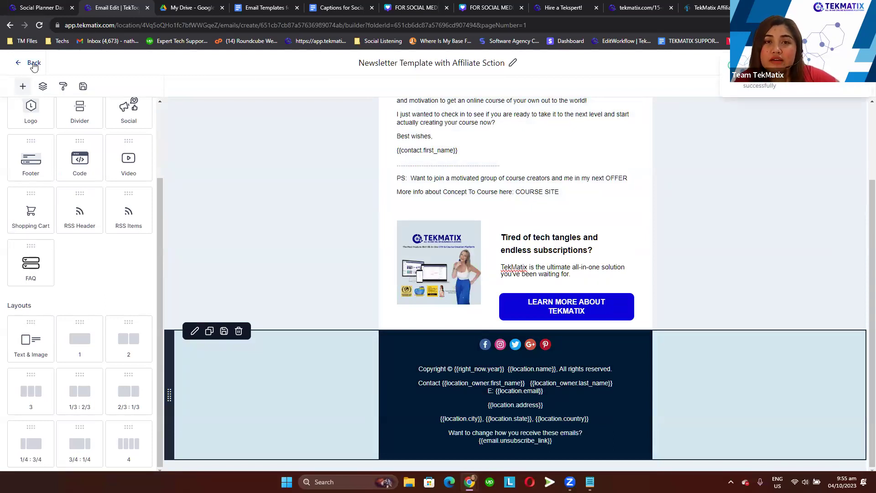
# Leave the newsletter template editor and open the list of recent websites under Sites & Funnels
pyautogui.click(33, 64)
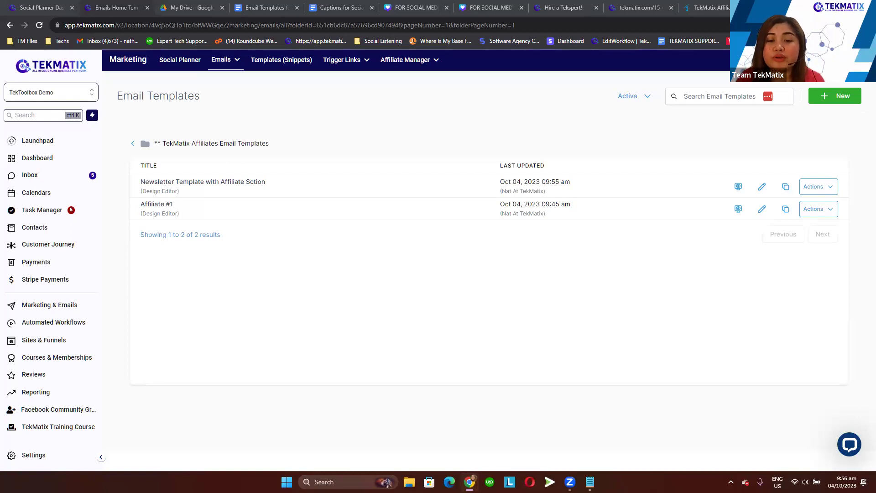
pyautogui.click(58, 343)
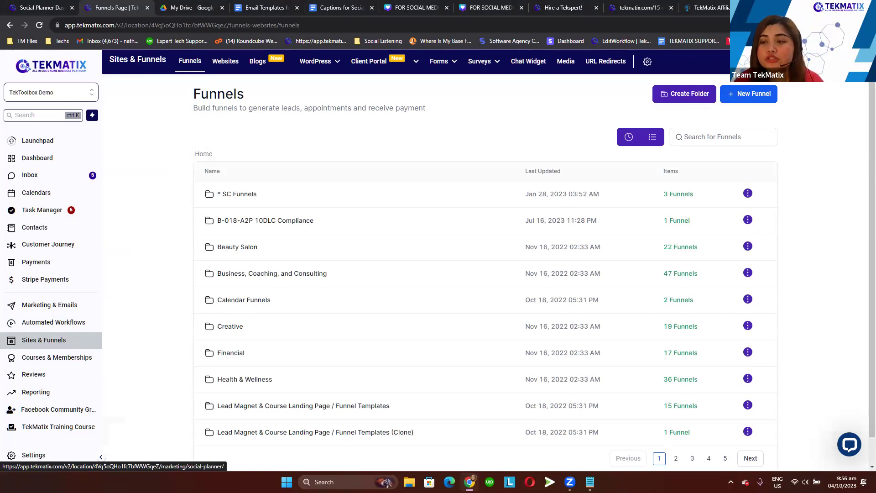
pyautogui.click(225, 64)
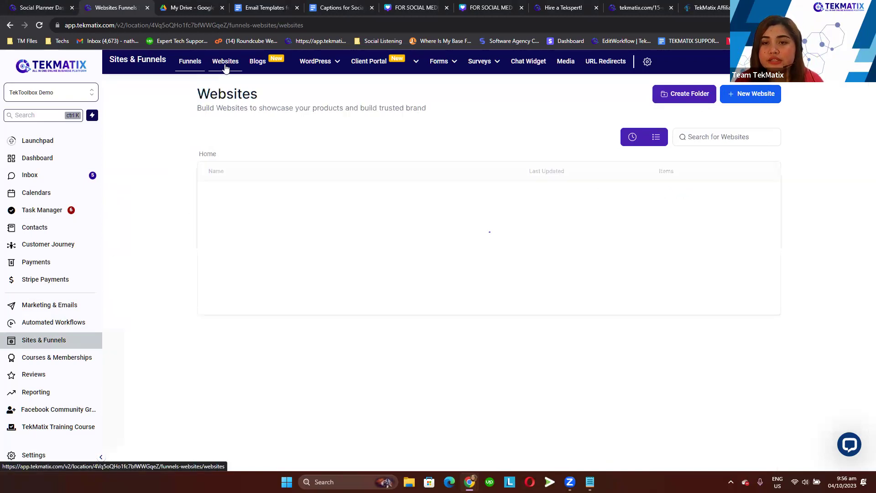
pyautogui.click(635, 142)
# Open tekmatix.com in a new browser tab and view the appointment types on its Book a Call page
pyautogui.hotkey('ctrl', 't')
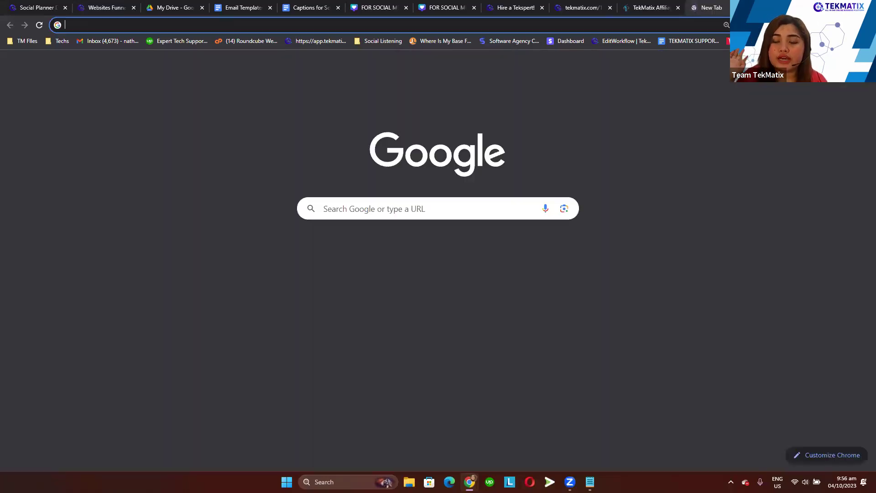
pyautogui.write('www.')
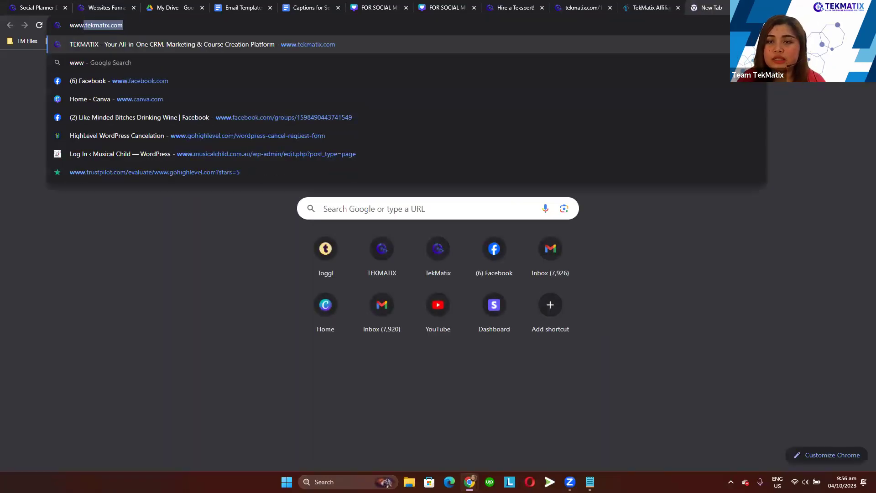
pyautogui.press('Return')
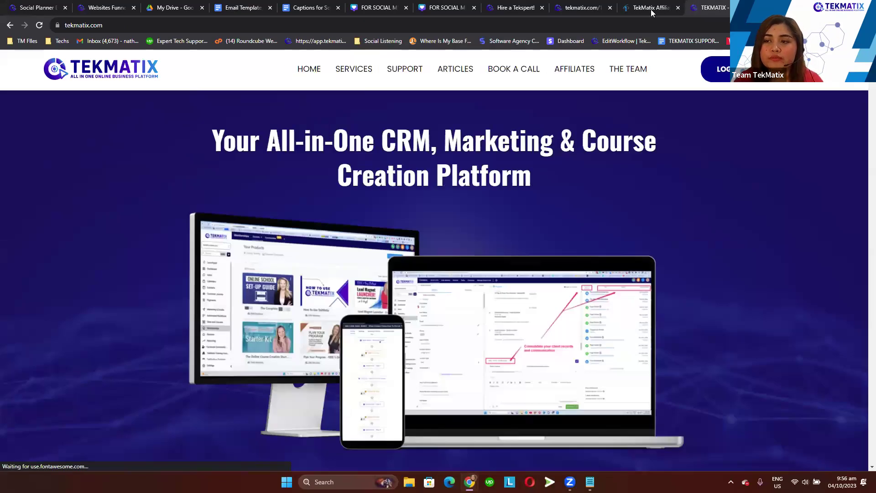
pyautogui.click(523, 71)
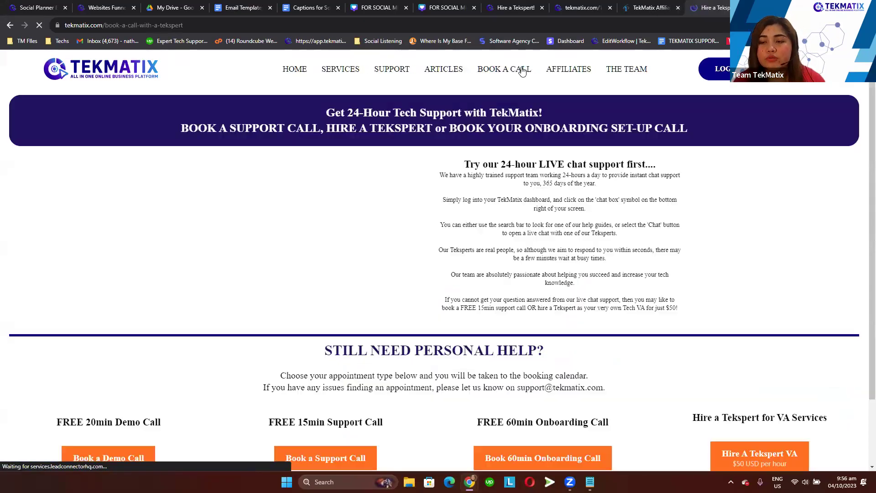
pyautogui.scroll(-5, 526, 248)
pyautogui.scroll(-2, 526, 248)
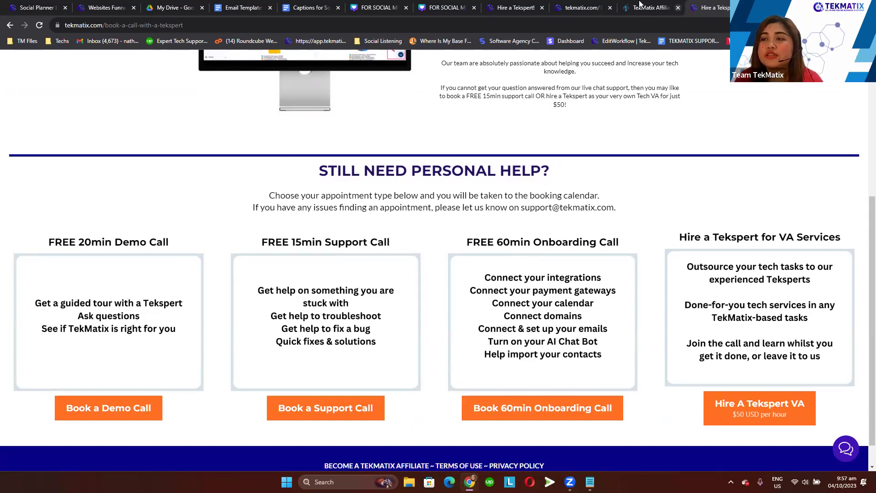
# Return to the websites list and open the Home page of the Influencer Marketer website for editing
pyautogui.click(106, 9)
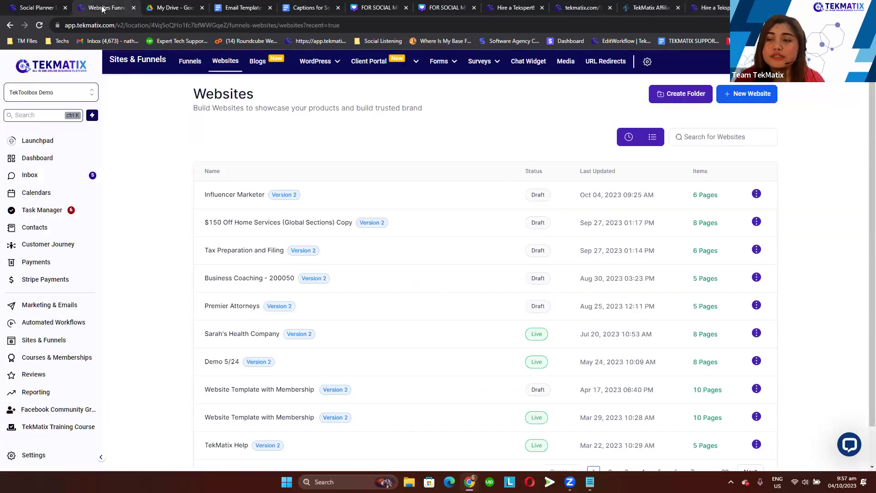
pyautogui.click(231, 195)
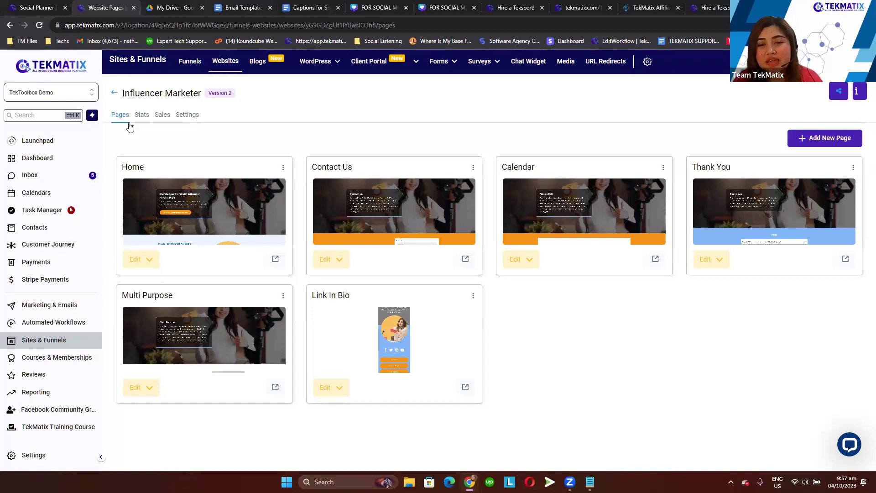
pyautogui.moveTo(121, 93); pyautogui.dragTo(209, 109)
pyautogui.click(206, 125)
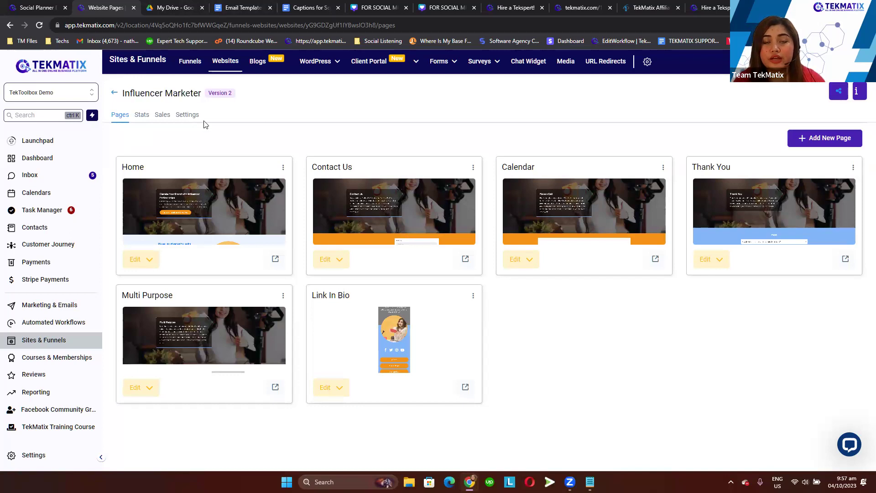
pyautogui.click(135, 262)
pyautogui.click(164, 284)
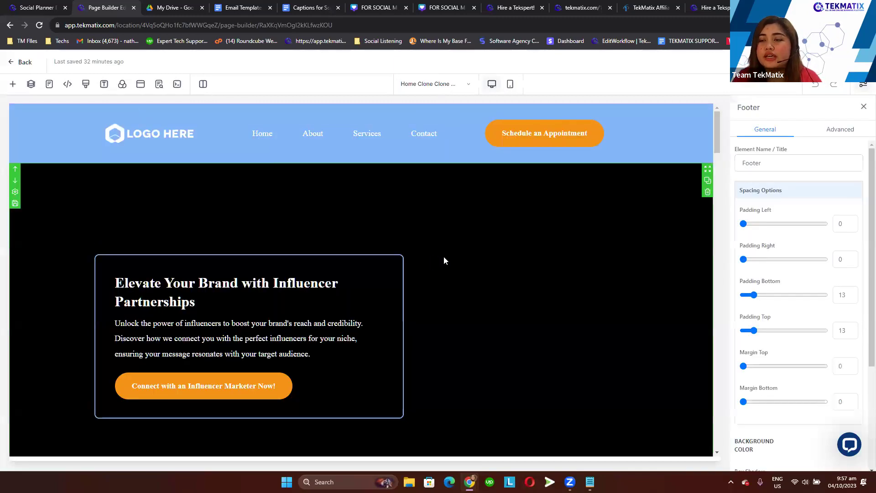
# Look through the Home page down to the "Have you heard about TekMatix?" section and select its LEARN MORE button
pyautogui.scroll(-6, 444, 257)
pyautogui.scroll(-8, 445, 261)
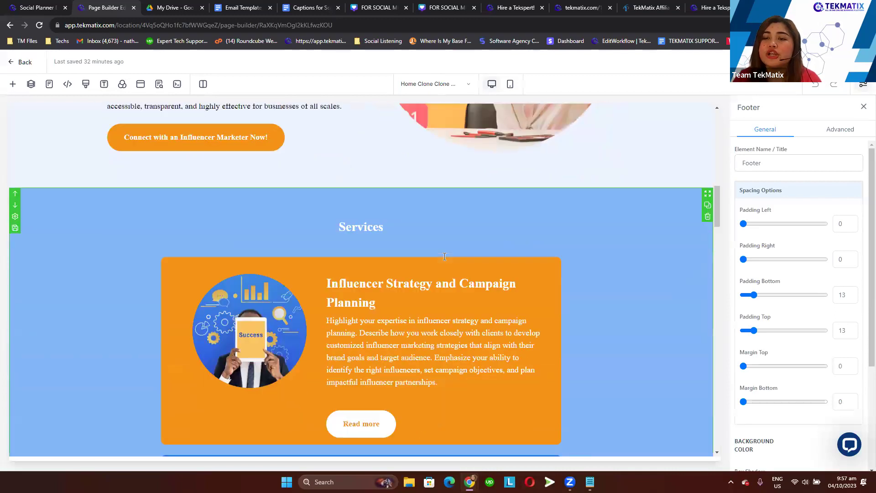
pyautogui.scroll(-1, 444, 257)
pyautogui.scroll(-10, 444, 256)
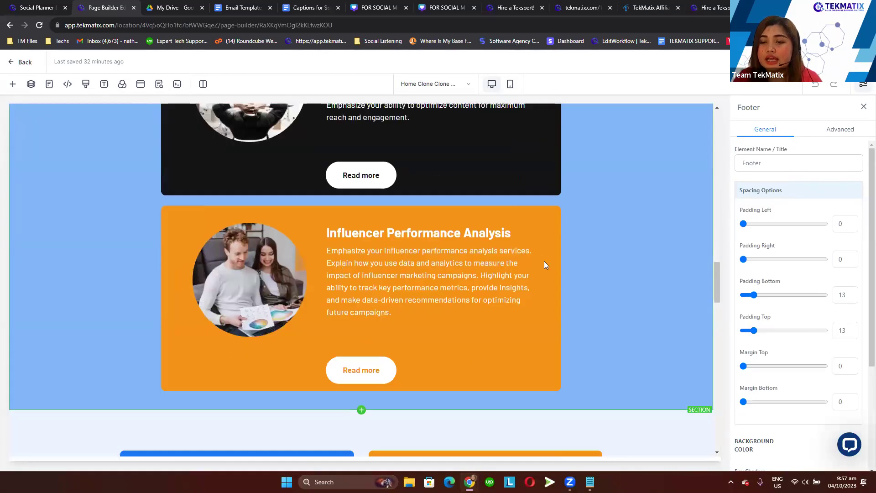
pyautogui.scroll(-12, 507, 258)
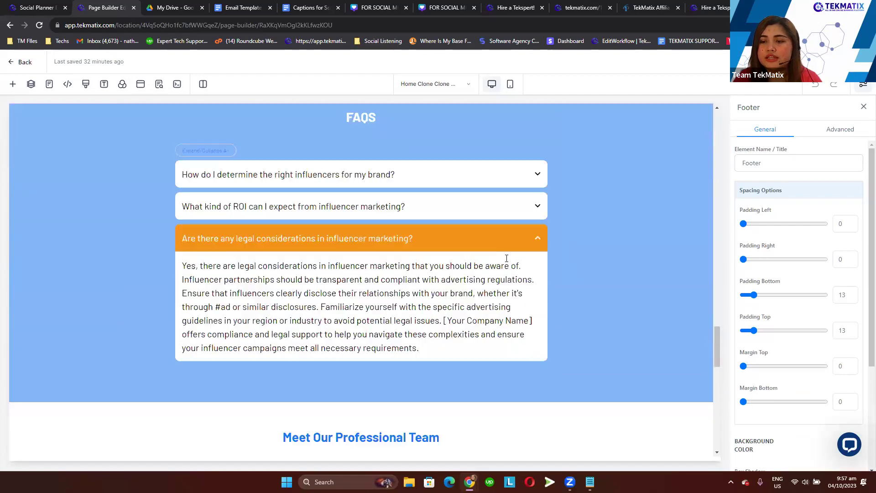
pyautogui.scroll(-15, 507, 258)
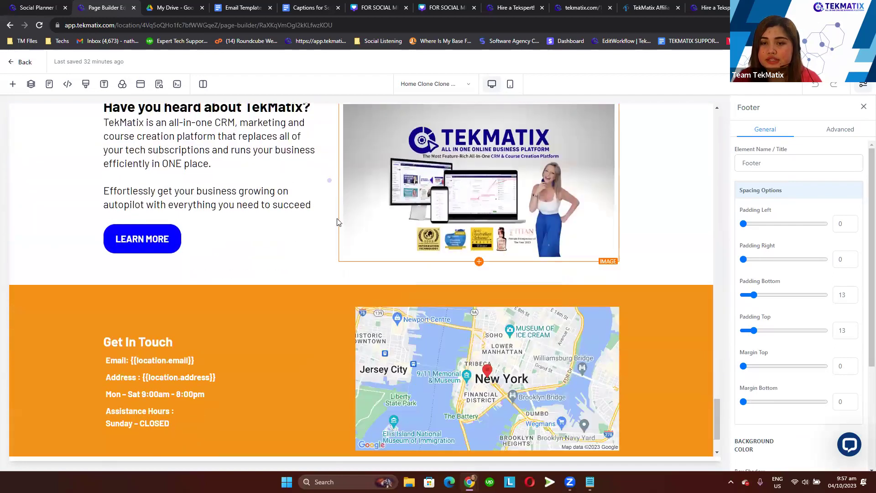
pyautogui.scroll(3, 283, 215)
pyautogui.click(68, 231)
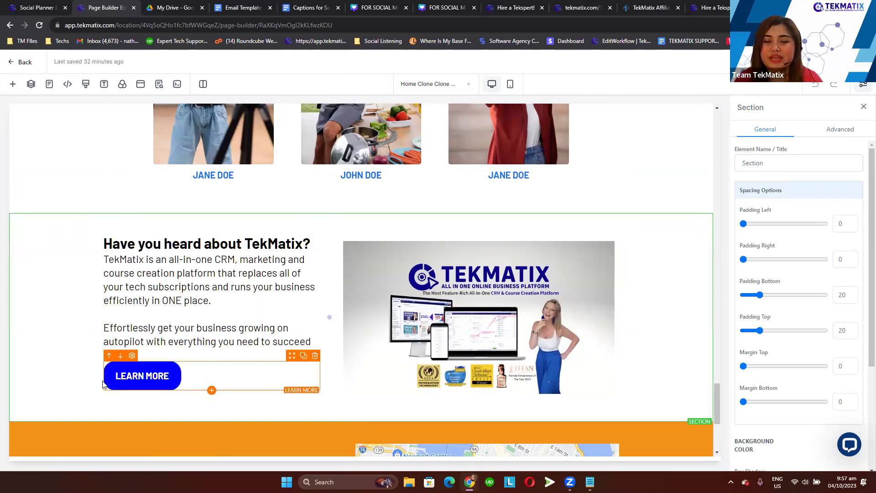
pyautogui.click(136, 377)
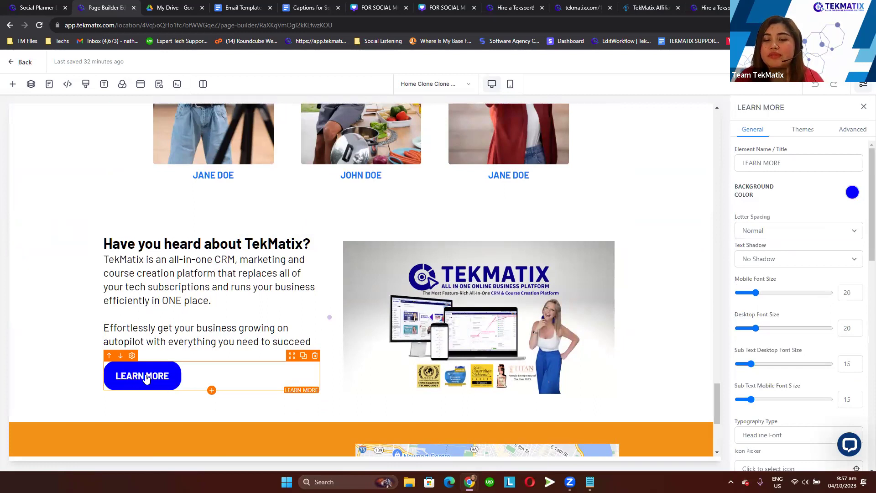
# Set the LEARN MORE button's action to link to a Website URL
pyautogui.scroll(-8, 768, 349)
pyautogui.scroll(-5, 768, 352)
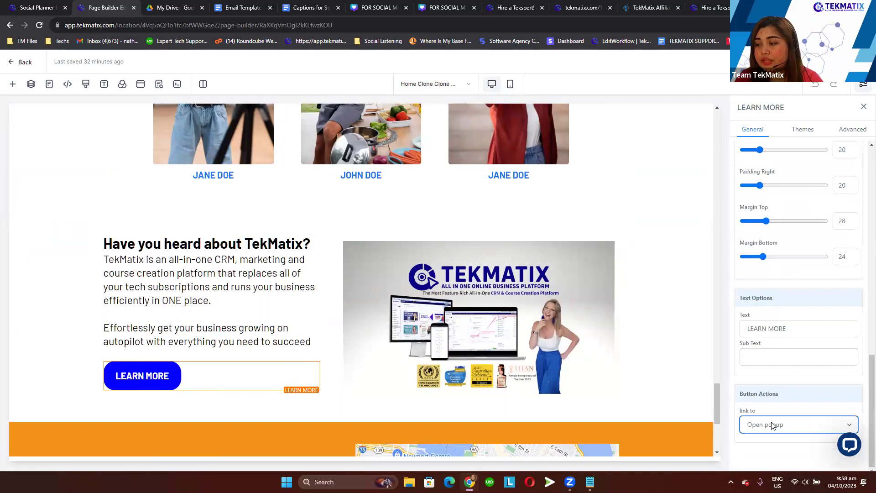
pyautogui.click(772, 424)
pyautogui.click(771, 337)
pyautogui.scroll(-1, 778, 392)
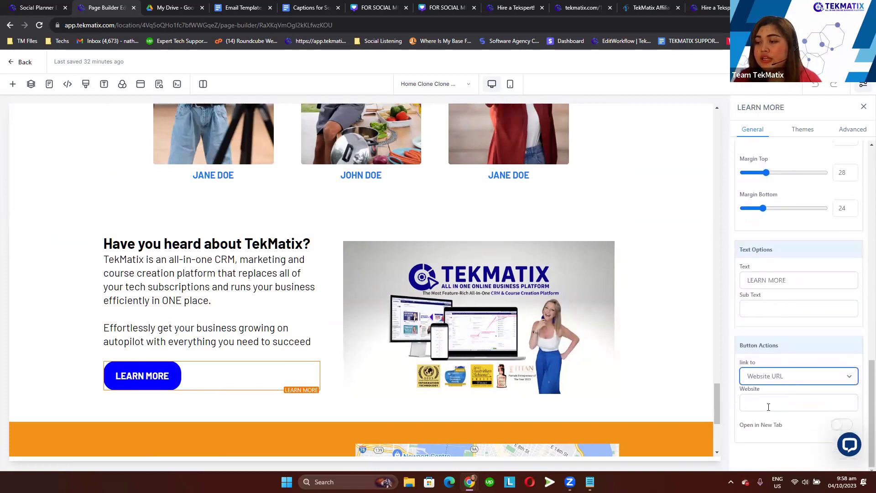
# Copy the referral link from the TekMatix affiliate dashboard and enter it as the LEARN MORE button's website address
pyautogui.click(771, 403)
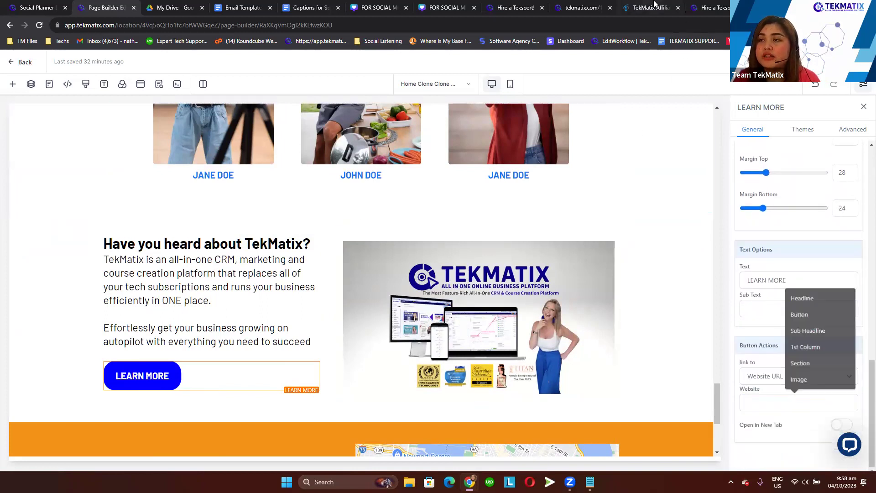
pyautogui.click(655, 4)
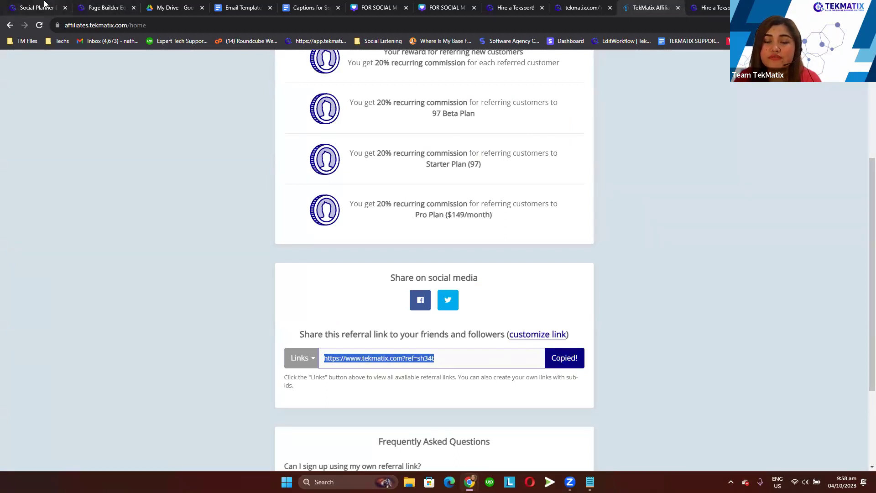
pyautogui.click(113, 5)
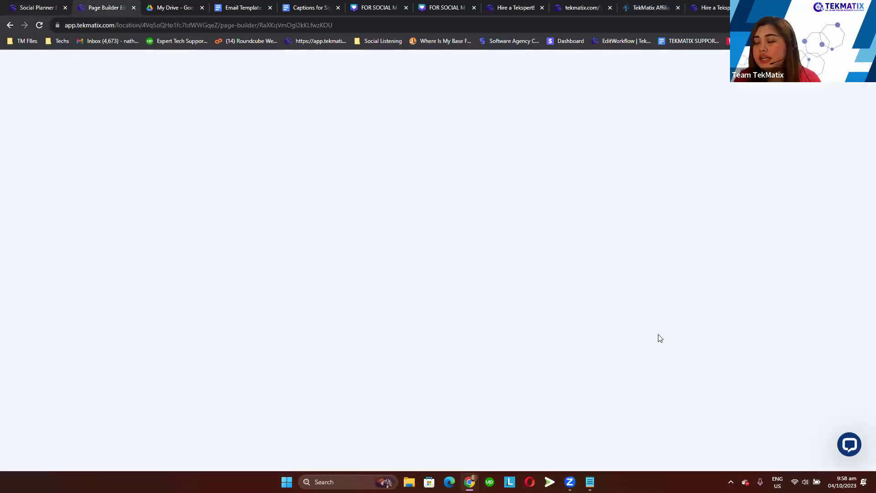
pyautogui.hotkey('ctrl', 'v')
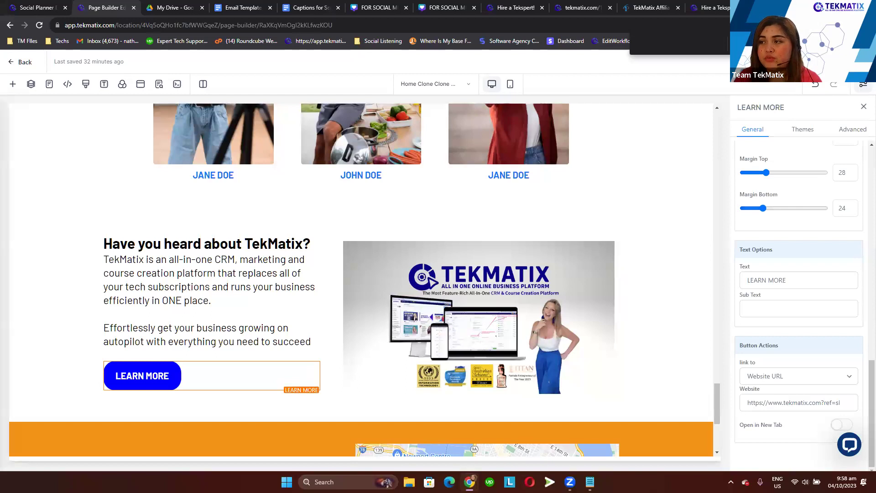
pyautogui.click(159, 84)
pyautogui.scroll(1, 534, 180)
pyautogui.scroll(3, 535, 180)
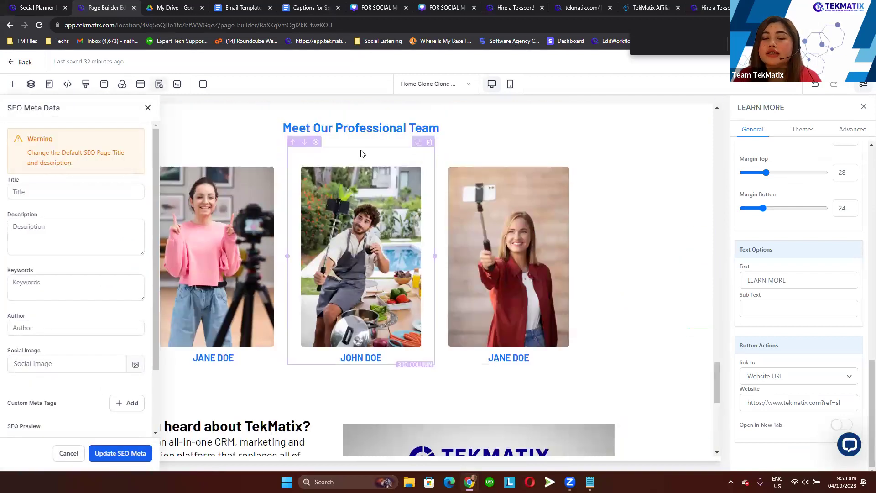
pyautogui.click(148, 108)
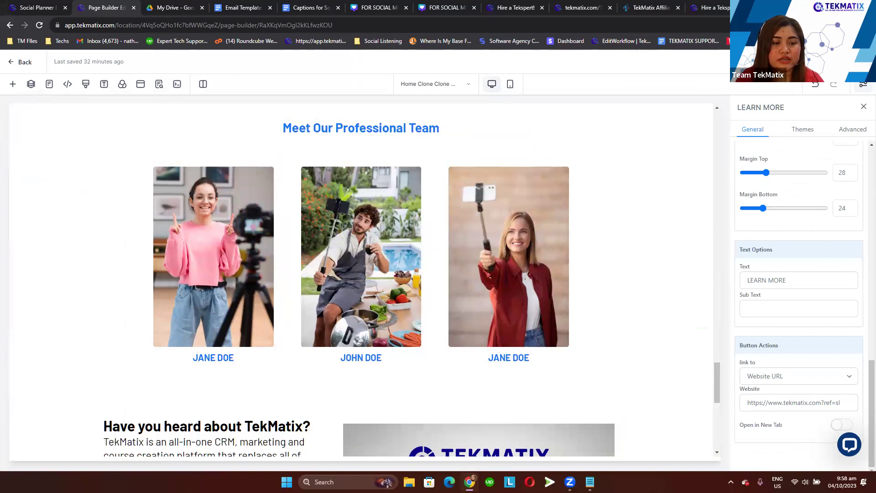
# Save the Home page, preview it in a separate browser tab, and test the LEARN MORE link in the TekMatix section
pyautogui.hotkey('ctrl', 's')
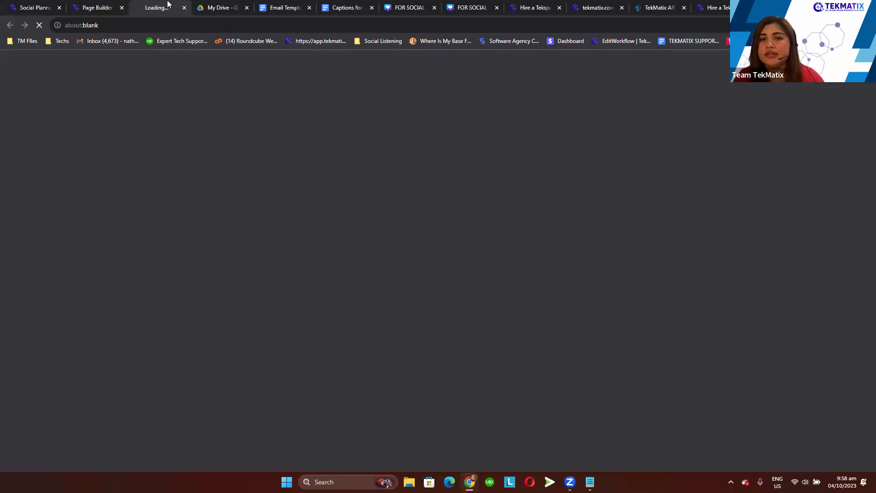
pyautogui.moveTo(166, 5); pyautogui.dragTo(717, 5)
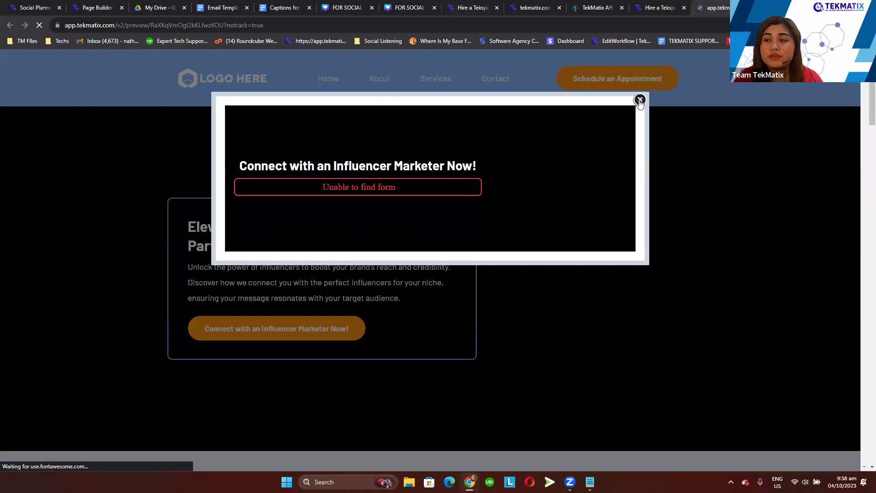
pyautogui.click(640, 101)
pyautogui.scroll(-3, 301, 173)
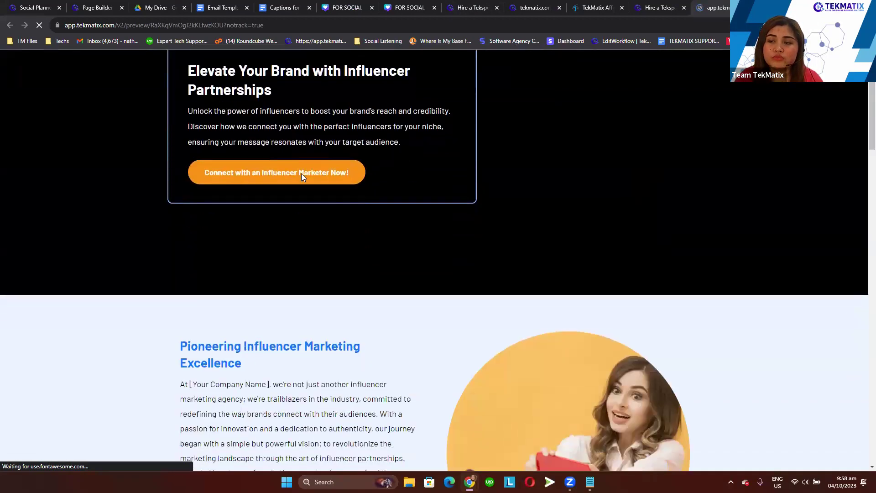
pyautogui.scroll(-20, 302, 174)
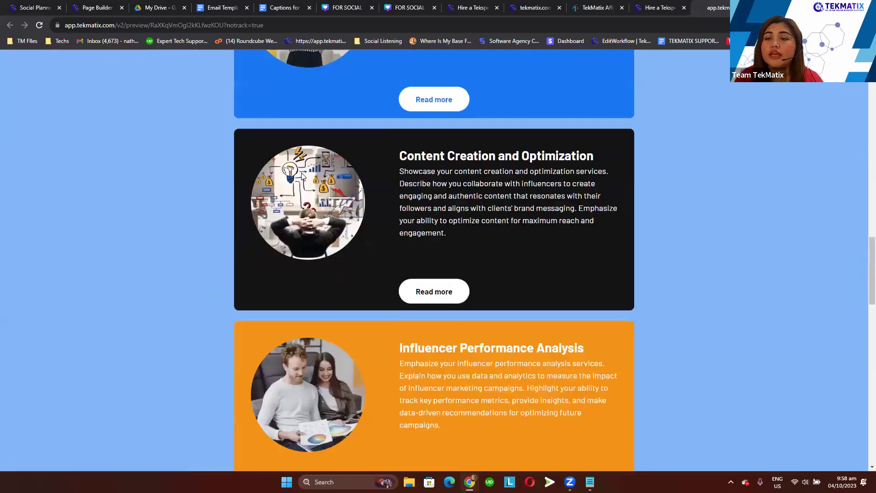
pyautogui.scroll(-20, 301, 174)
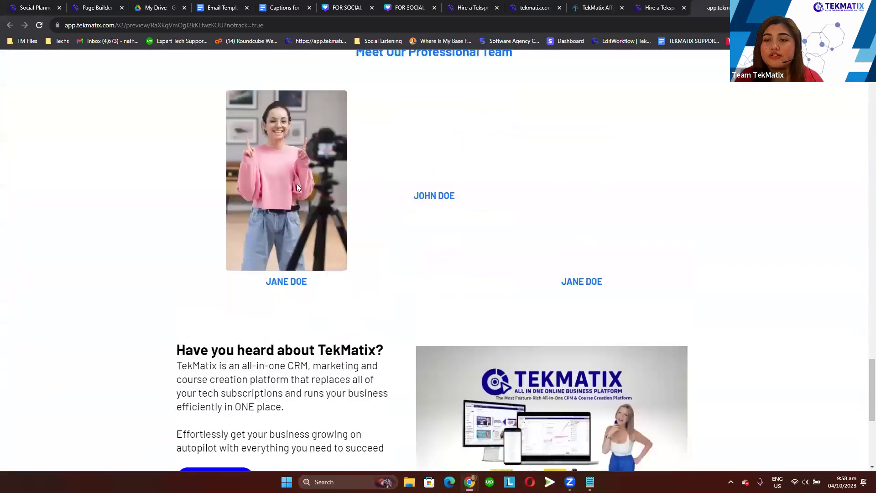
pyautogui.scroll(-6, 342, 240)
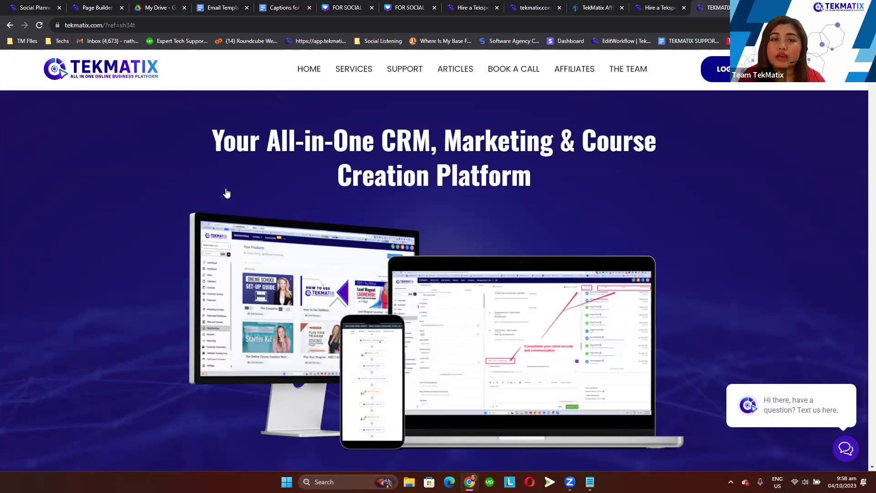
# Reload the TekMatix affiliate dashboard and check the referral statistics and the shareable referral link
pyautogui.click(602, 7)
pyautogui.scroll(4, 381, 170)
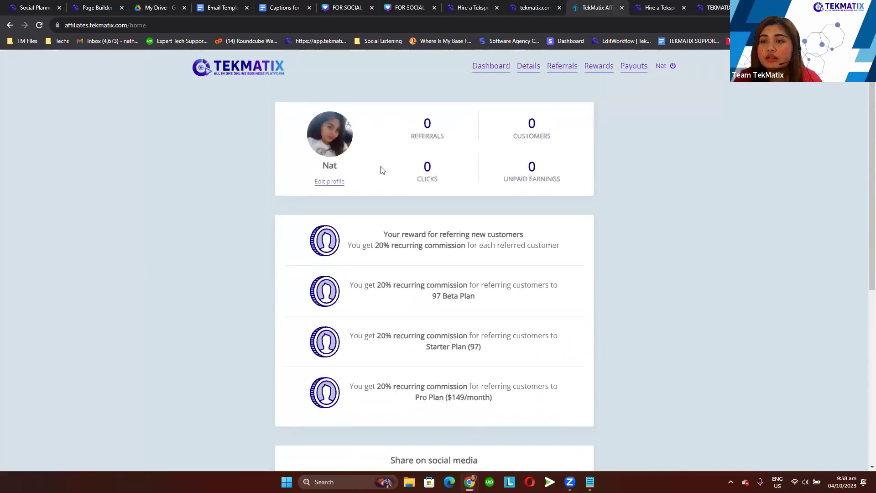
pyautogui.click(39, 25)
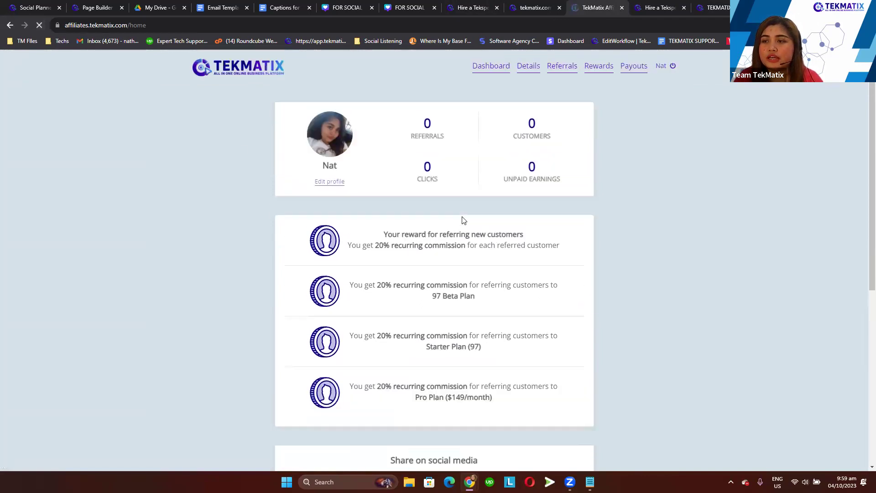
pyautogui.scroll(-7, 463, 220)
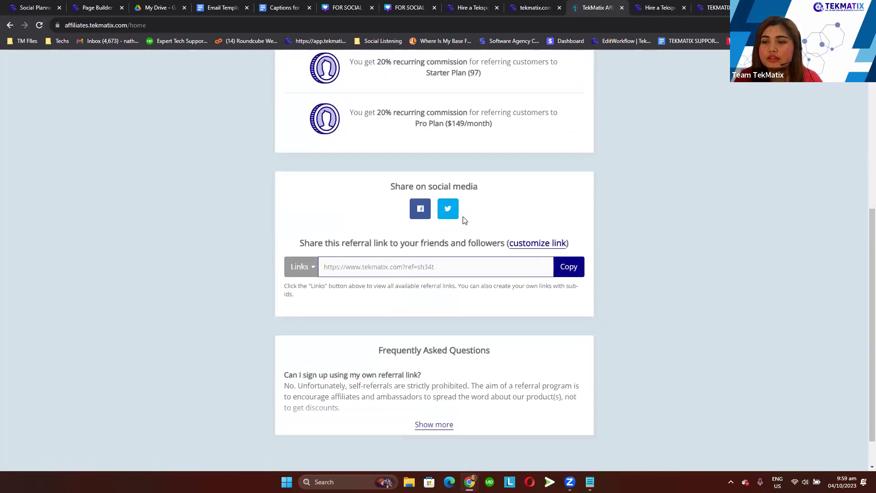
# Close the tekmatix.com tab opened by the link test and leave the page builder for the Influencer Marketer pages list
pyautogui.click(726, 7)
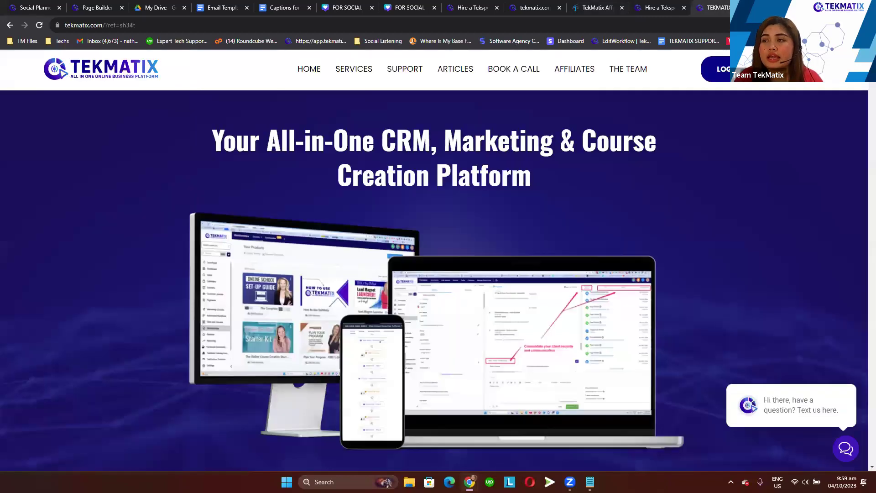
pyautogui.hotkey('ctrl', 'w')
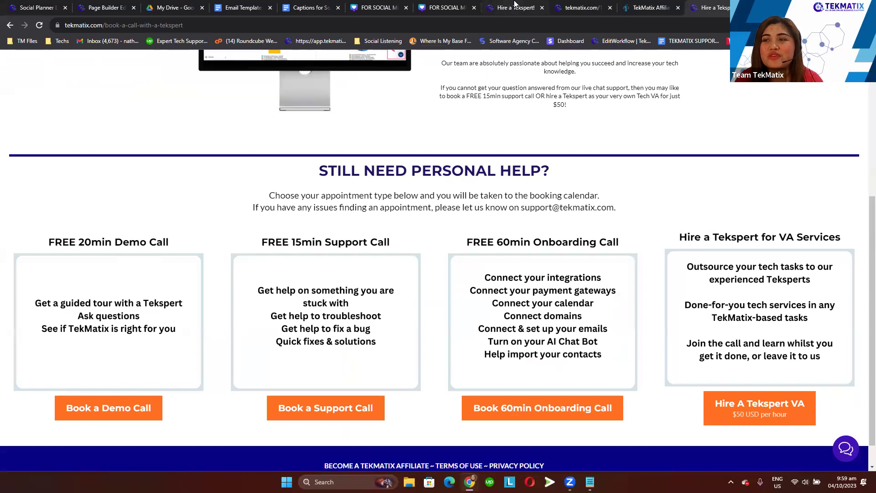
pyautogui.click(515, 7)
pyautogui.click(574, 6)
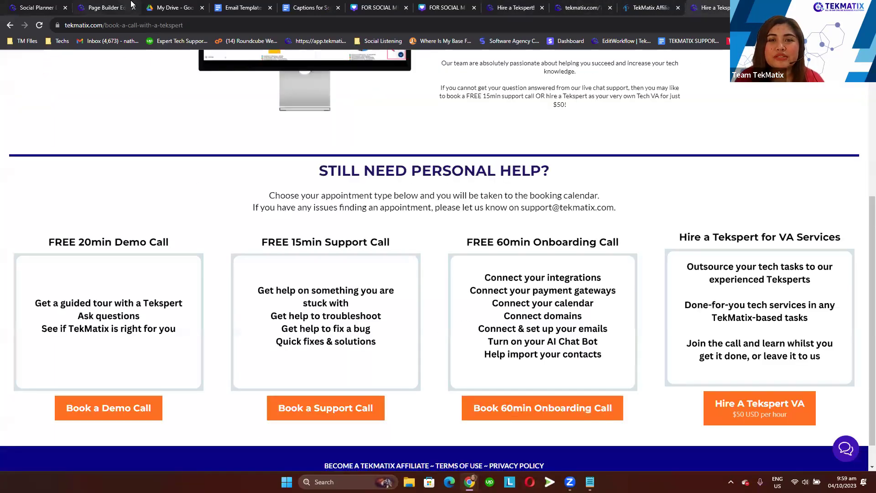
pyautogui.click(114, 6)
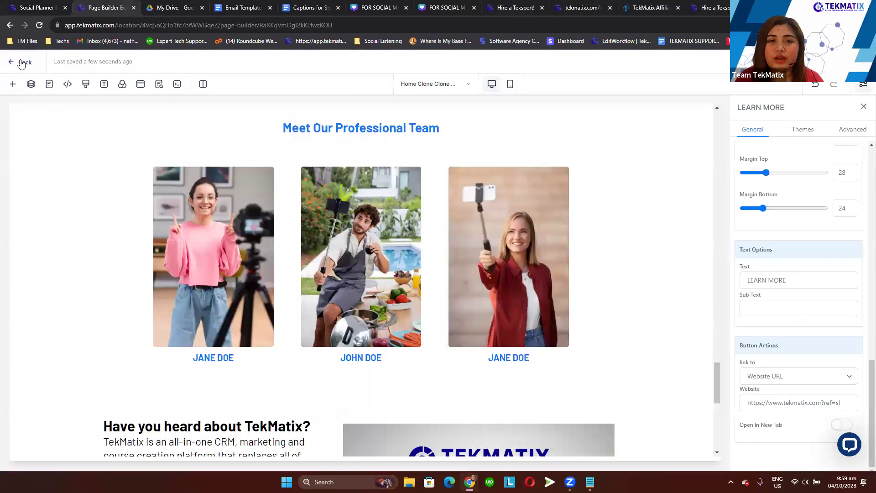
pyautogui.click(22, 63)
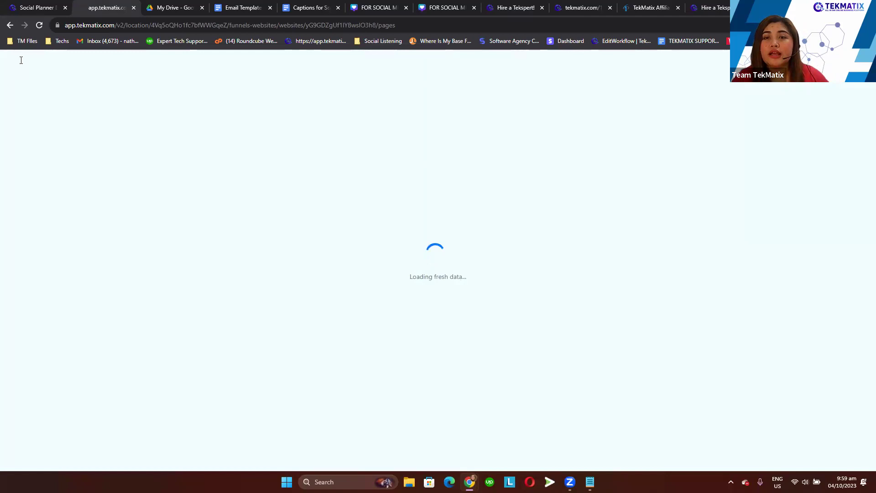
# Review the email templates document, the Captions for Social Media document, and the Canva social media post design
pyautogui.click(245, 4)
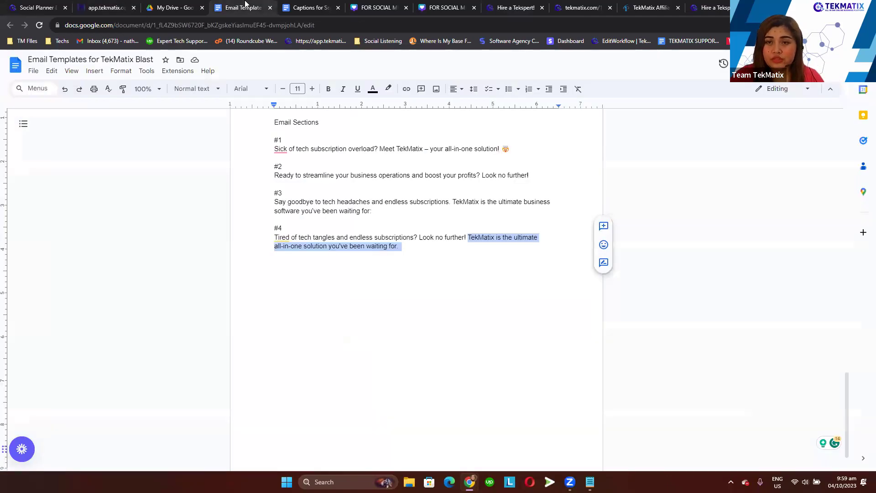
pyautogui.click(294, 4)
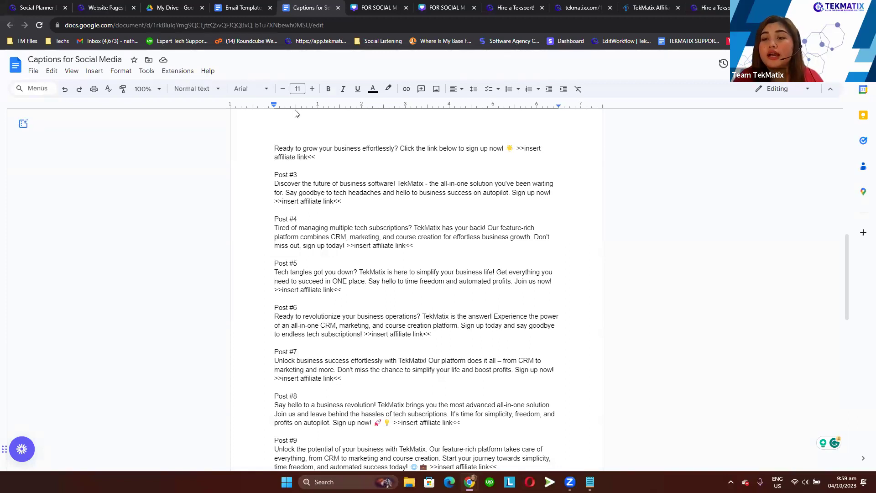
pyautogui.scroll(-4, 402, 239)
pyautogui.scroll(3, 413, 137)
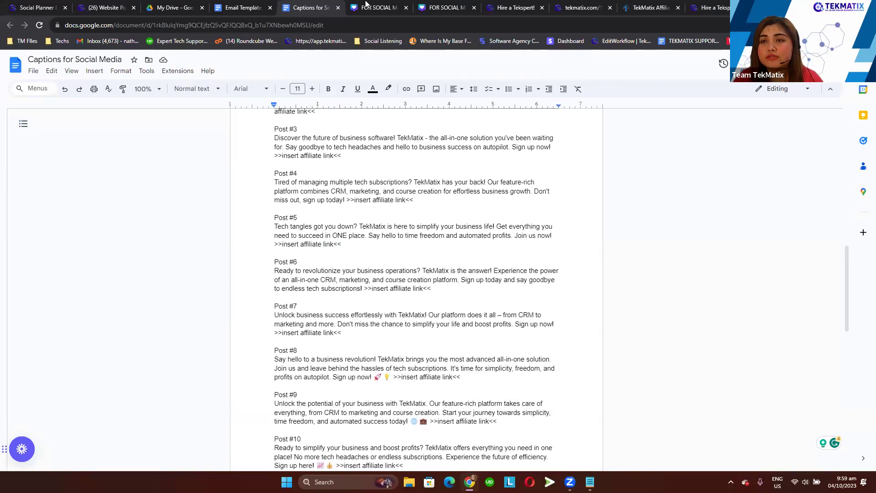
pyautogui.click(424, 4)
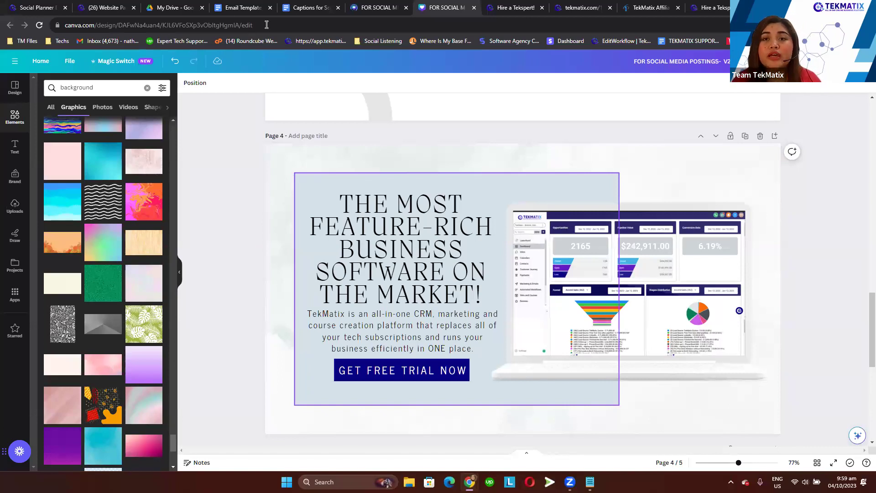
# Enable the New Workflow Builder feature in the Labs settings of the TekToolbox Demo account
pyautogui.click(117, 4)
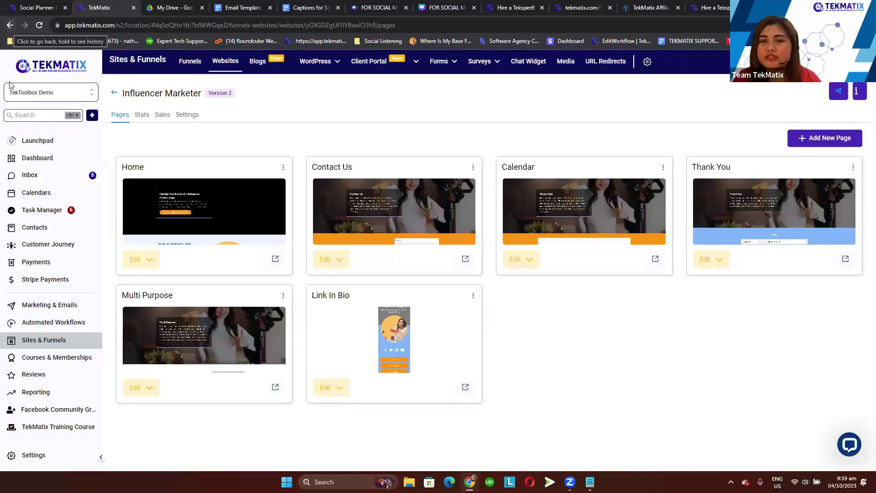
pyautogui.click(41, 458)
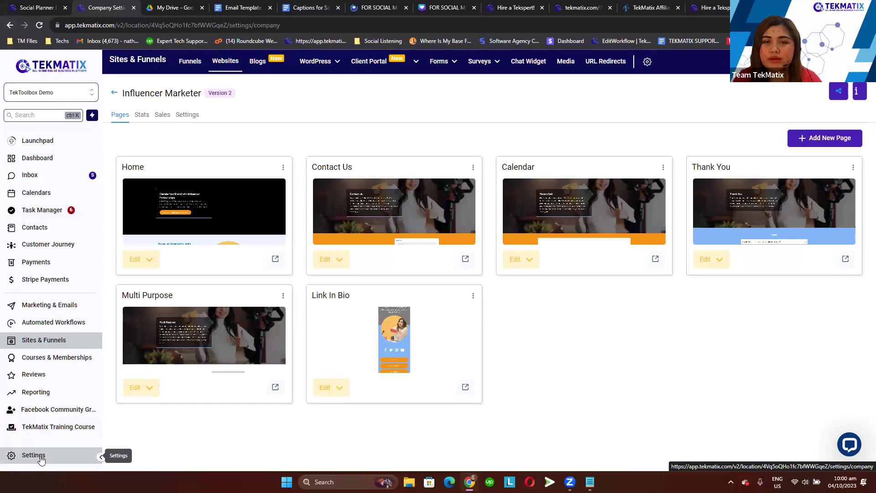
pyautogui.scroll(-3, 39, 368)
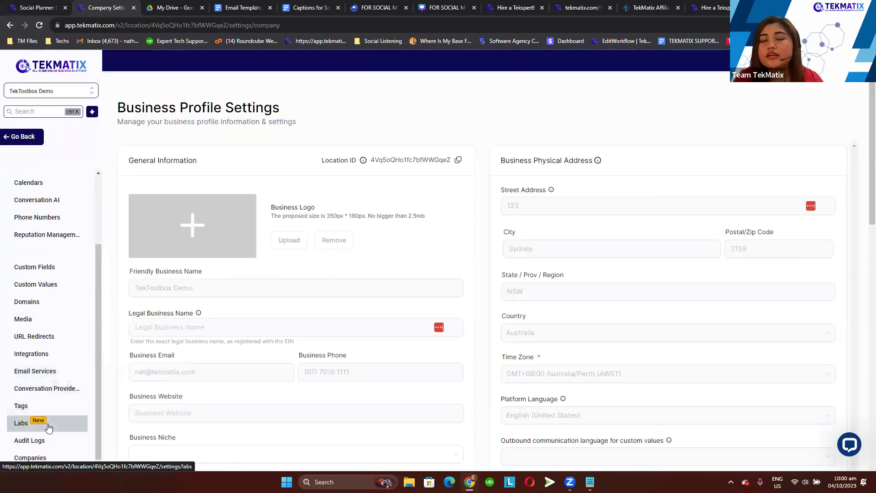
pyautogui.click(50, 426)
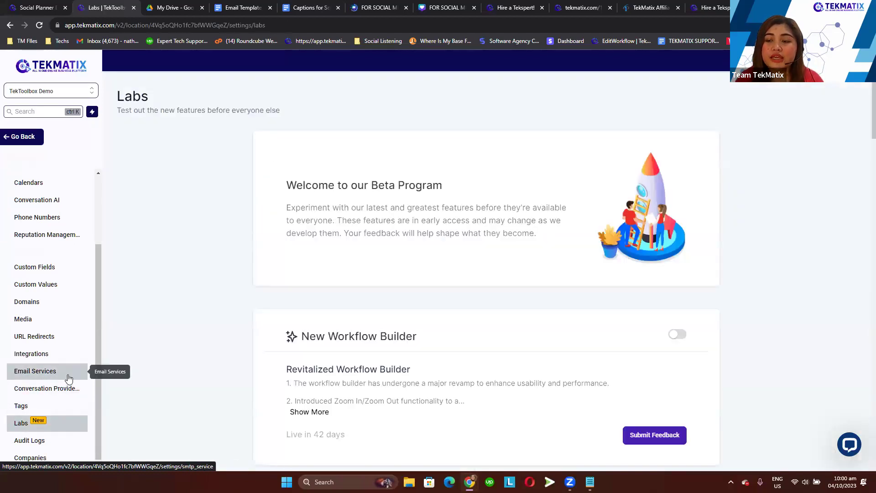
pyautogui.scroll(-2, 342, 358)
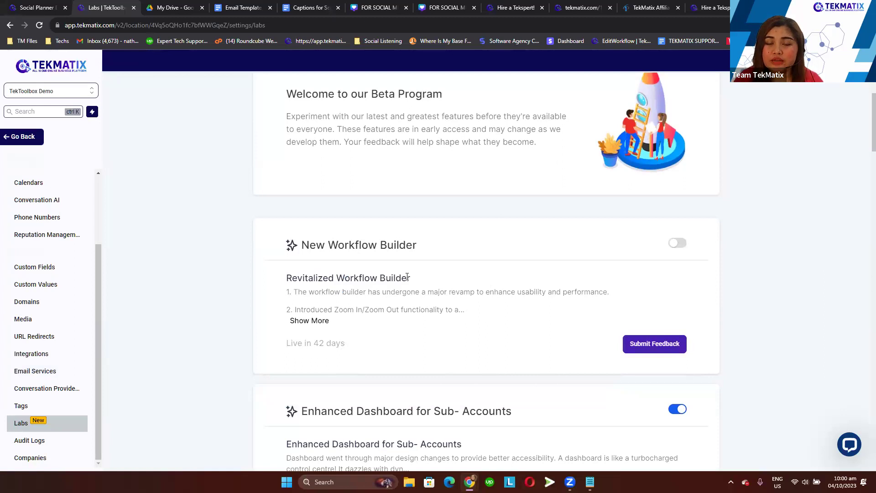
pyautogui.click(677, 243)
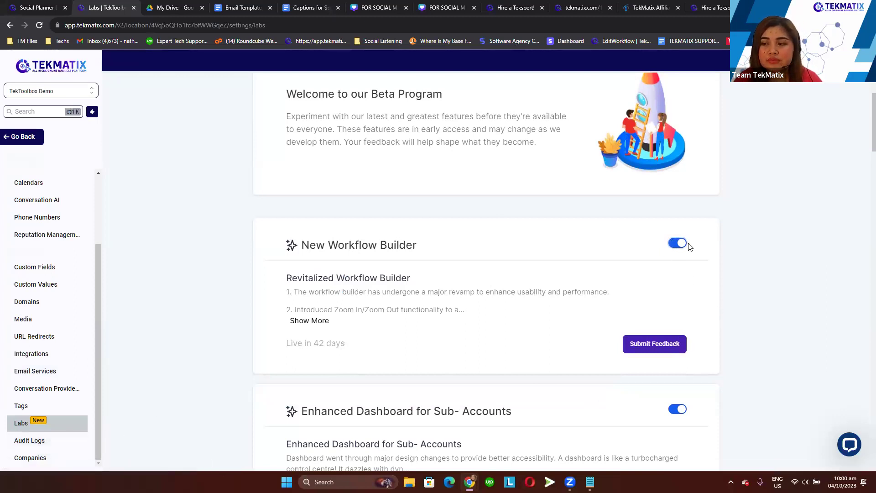
# Check when the New Workflow Builder is scheduled to go live
pyautogui.moveTo(350, 344); pyautogui.dragTo(279, 346)
pyautogui.moveTo(365, 347); pyautogui.dragTo(283, 347)
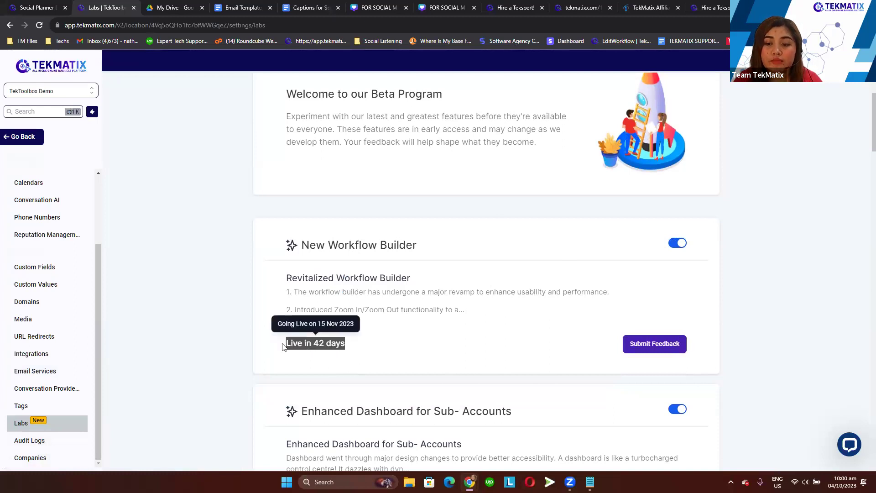
pyautogui.click(390, 349)
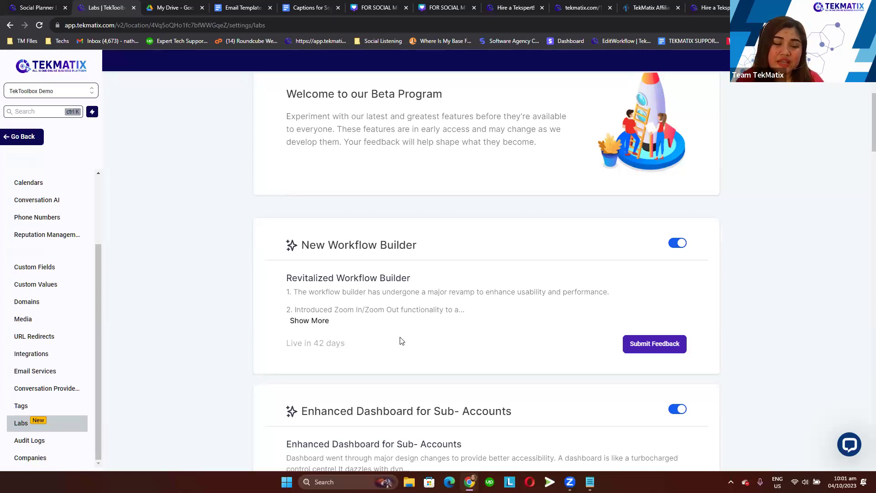
# Review the Enhanced Dashboard and Second Tier for Affiliate Manager features in Labs, and the Affiliate Manager options in the TekMatix account
pyautogui.scroll(-3, 391, 342)
pyautogui.scroll(-2, 390, 341)
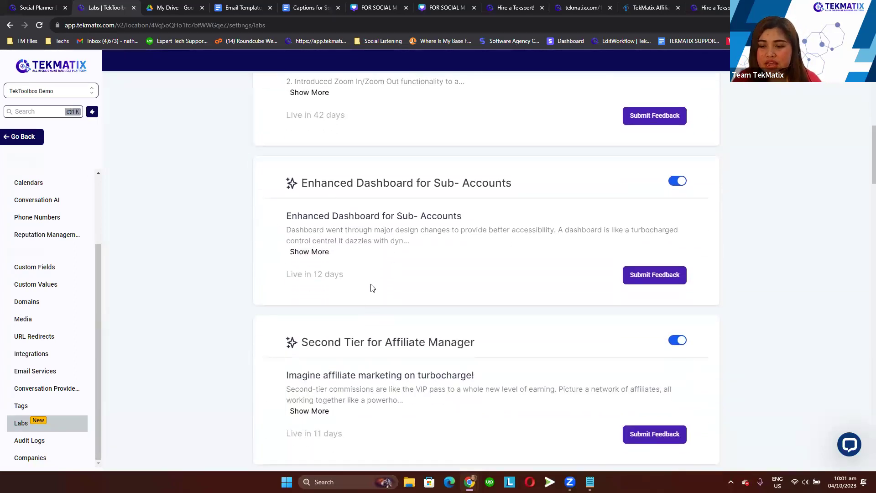
pyautogui.scroll(-2, 373, 287)
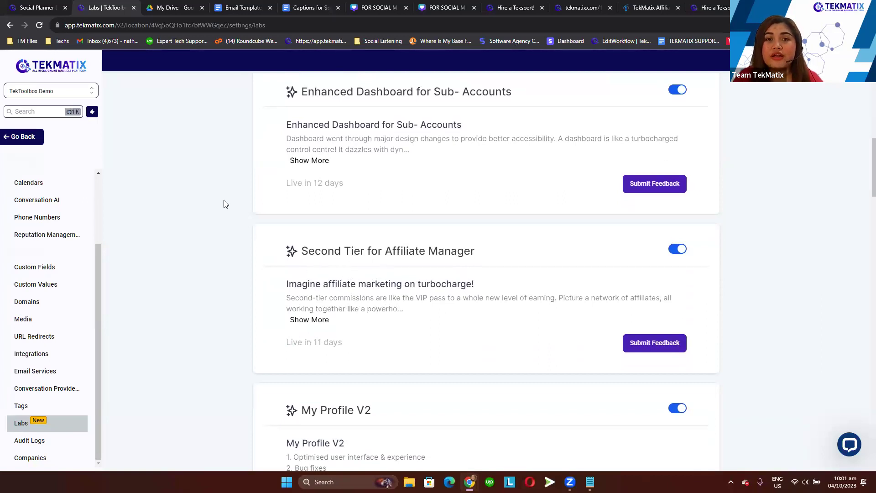
pyautogui.click(53, 6)
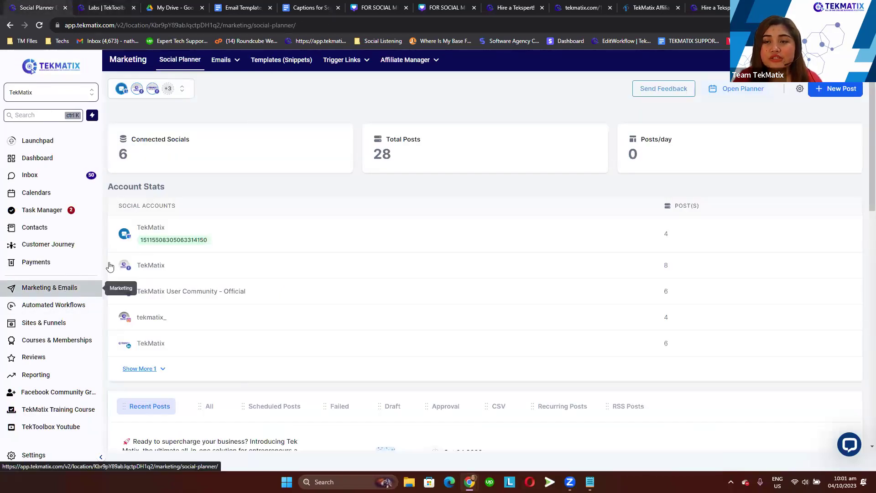
pyautogui.moveTo(421, 63)
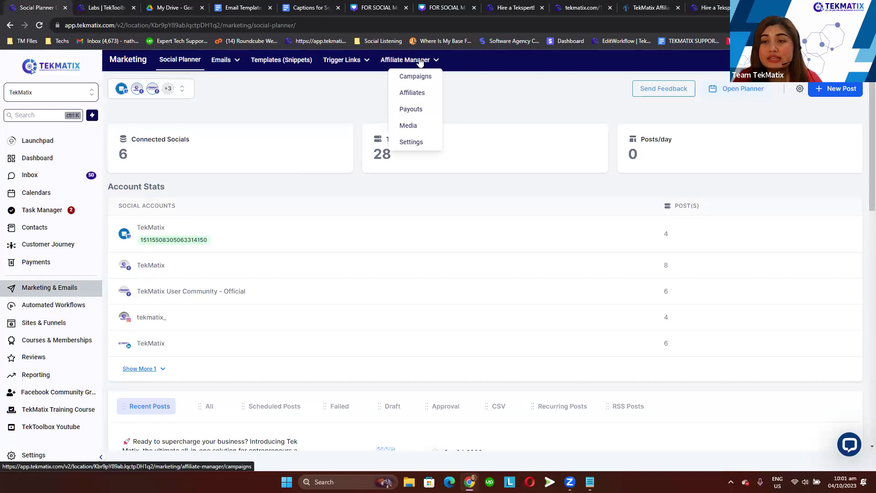
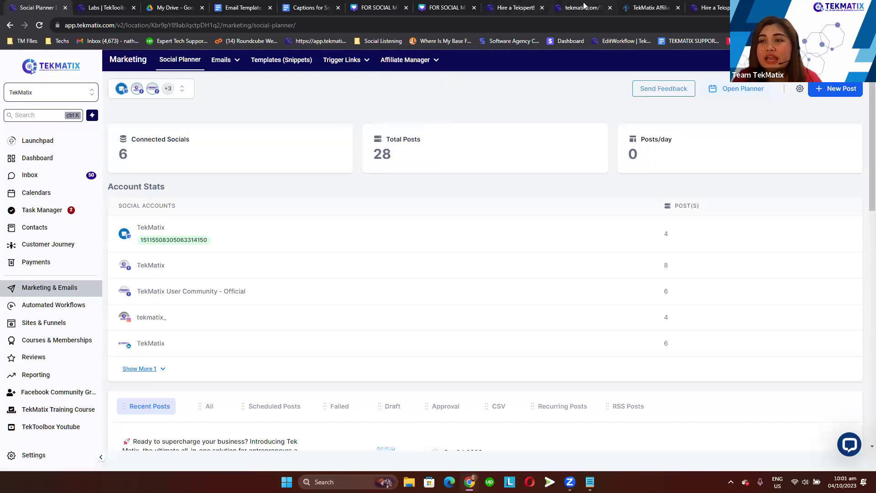
# Return to the Labs features of TekToolbox Demo and check the Brand New Funnel/Website Builder entry and its go-live timing
pyautogui.click(121, 8)
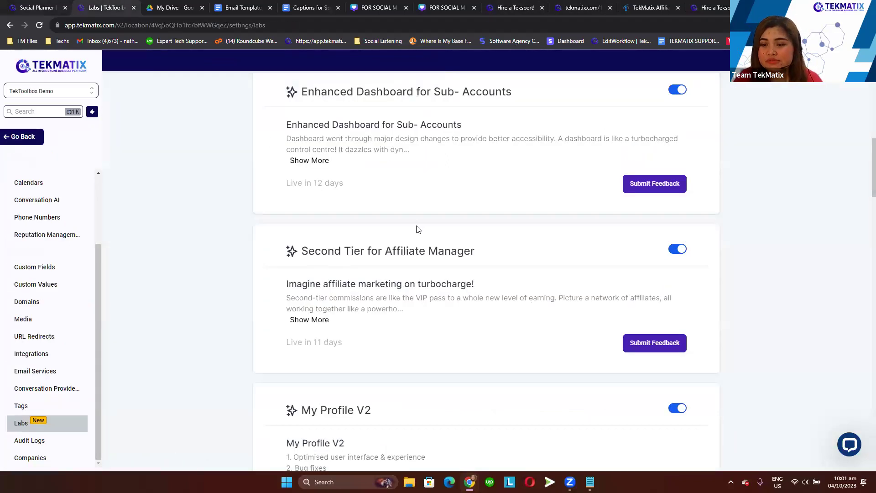
pyautogui.scroll(-3, 417, 228)
pyautogui.scroll(-6, 417, 229)
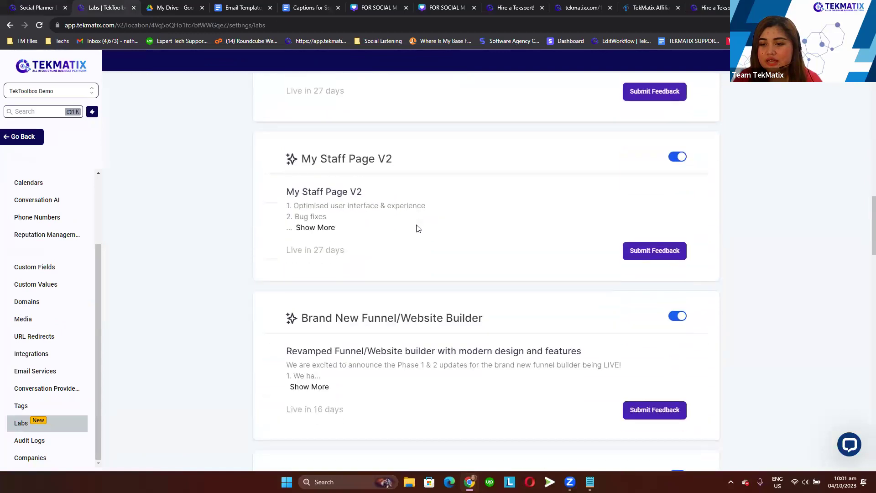
pyautogui.scroll(-2, 417, 229)
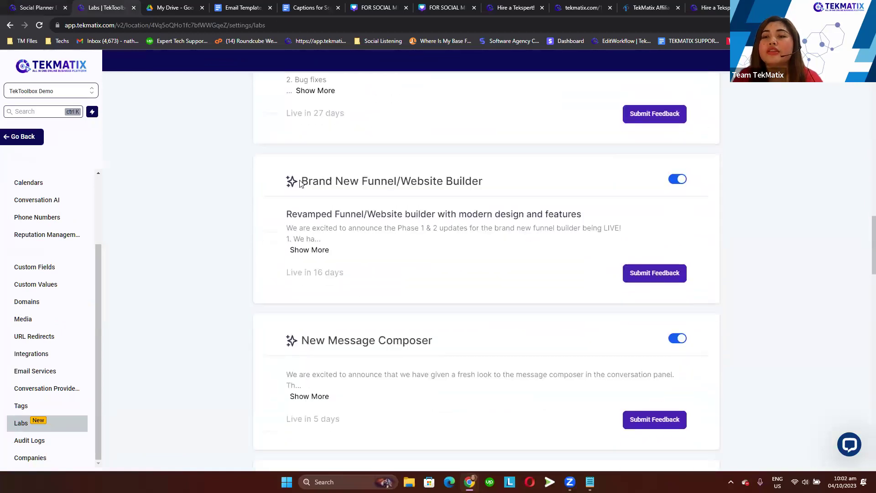
pyautogui.moveTo(299, 183); pyautogui.dragTo(497, 191)
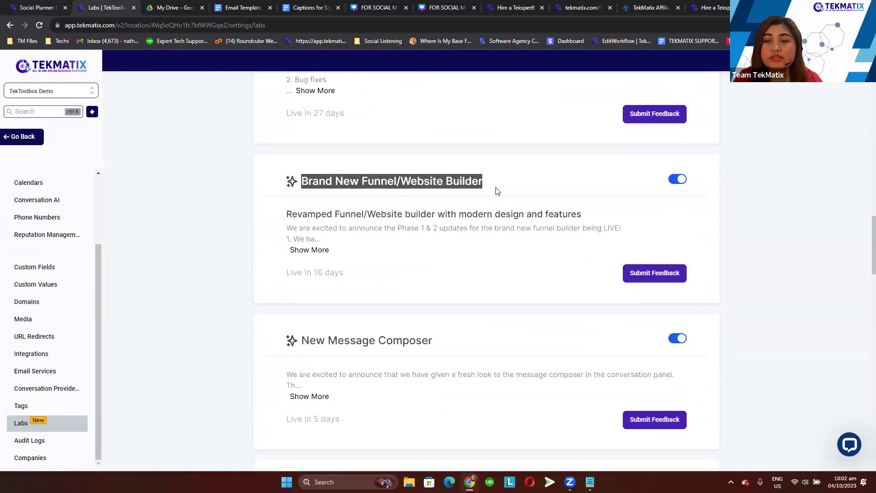
pyautogui.moveTo(363, 273); pyautogui.dragTo(280, 275)
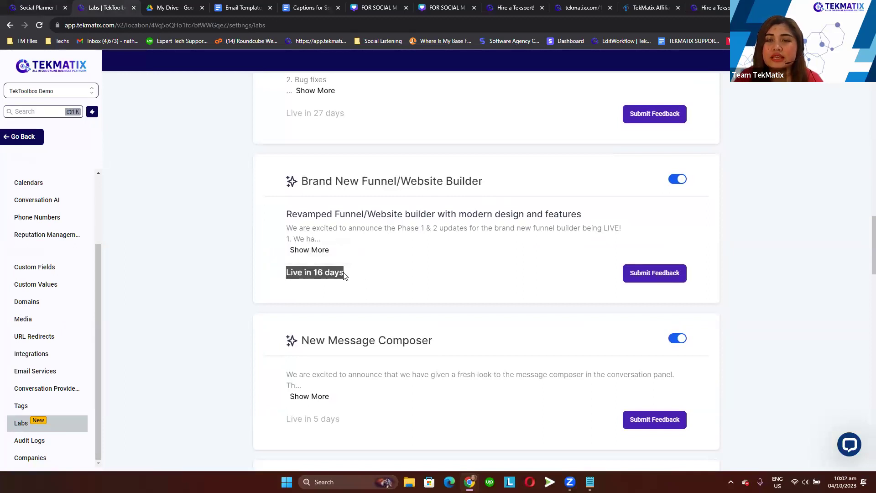
pyautogui.click(34, 9)
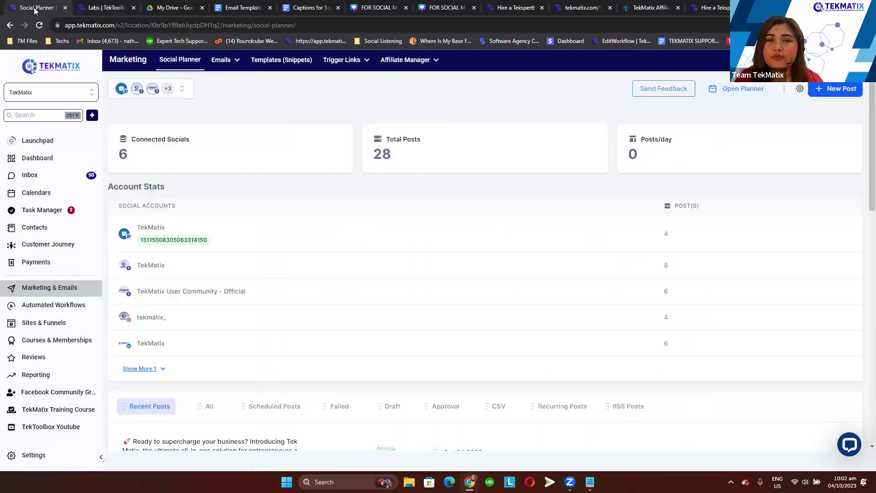
# Review the New Message Composer and Brand New Survey Builder entries in the Labs feature list
pyautogui.click(112, 7)
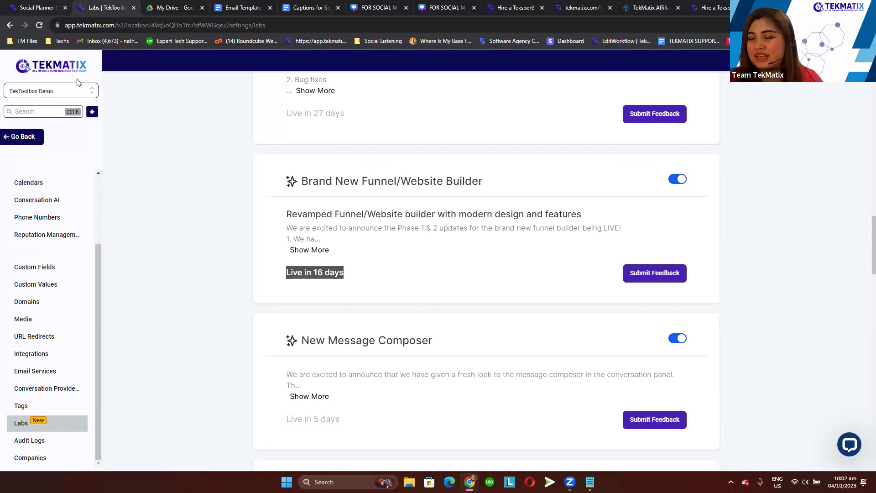
pyautogui.scroll(-1, 270, 225)
pyautogui.scroll(-1, 269, 225)
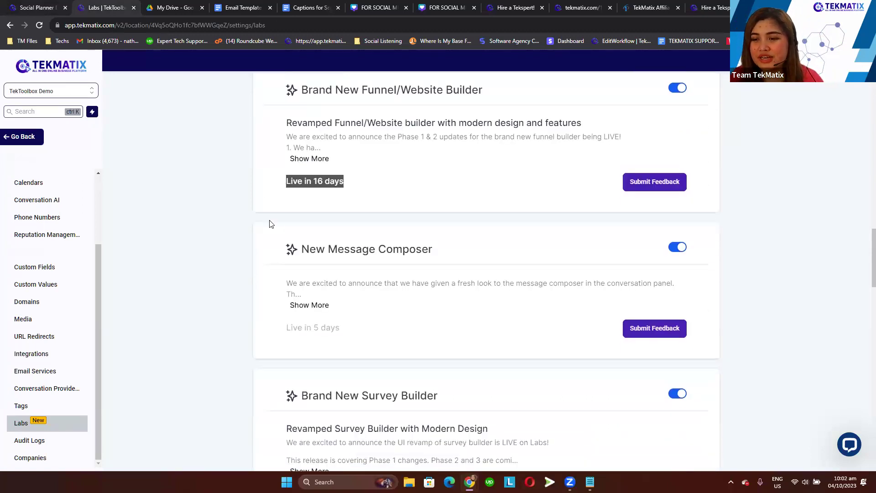
pyautogui.scroll(-2, 272, 224)
pyautogui.scroll(-1, 271, 224)
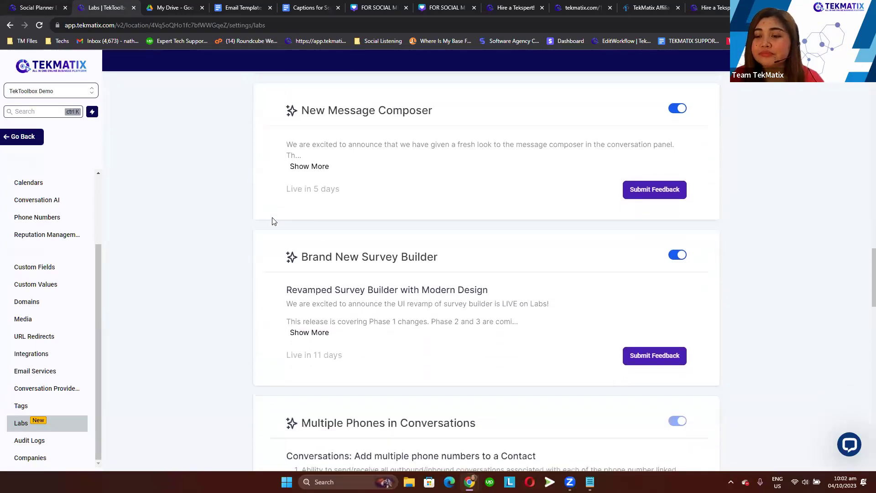
pyautogui.scroll(-3, 273, 221)
pyautogui.moveTo(342, 122); pyautogui.dragTo(456, 131)
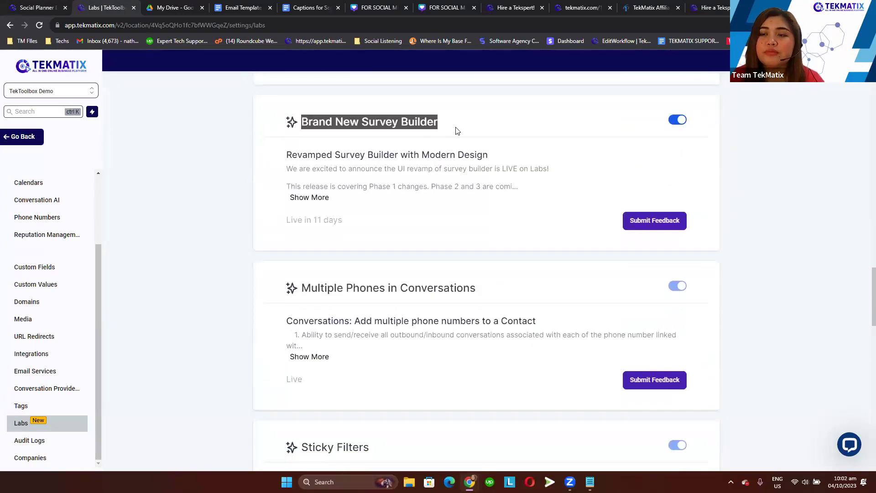
pyautogui.click(389, 168)
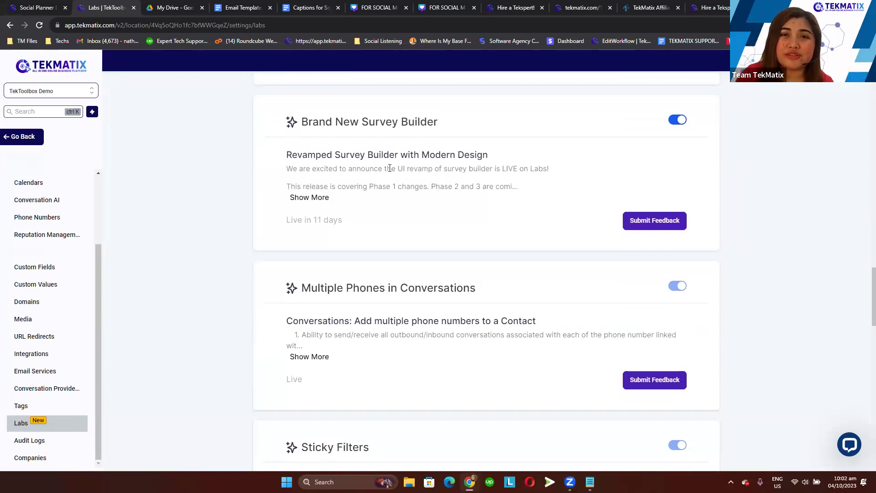
# Examine the remaining Labs features from Multiple Phones in Conversations to Apps Marketplace, focusing on Membership Coupons
pyautogui.scroll(-3, 401, 299)
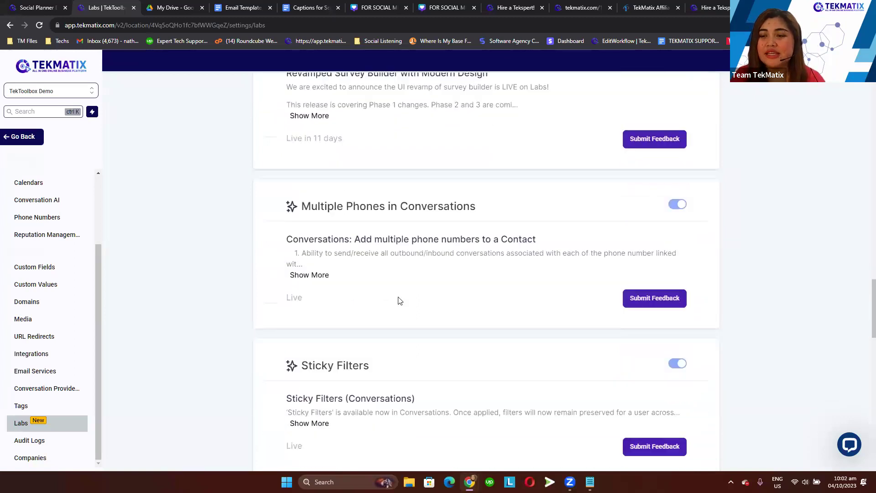
pyautogui.scroll(-4, 401, 299)
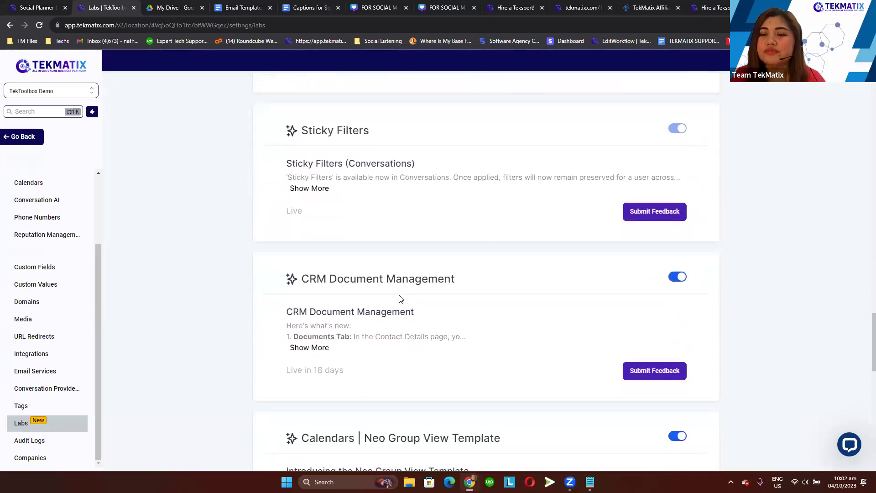
pyautogui.scroll(-7, 401, 299)
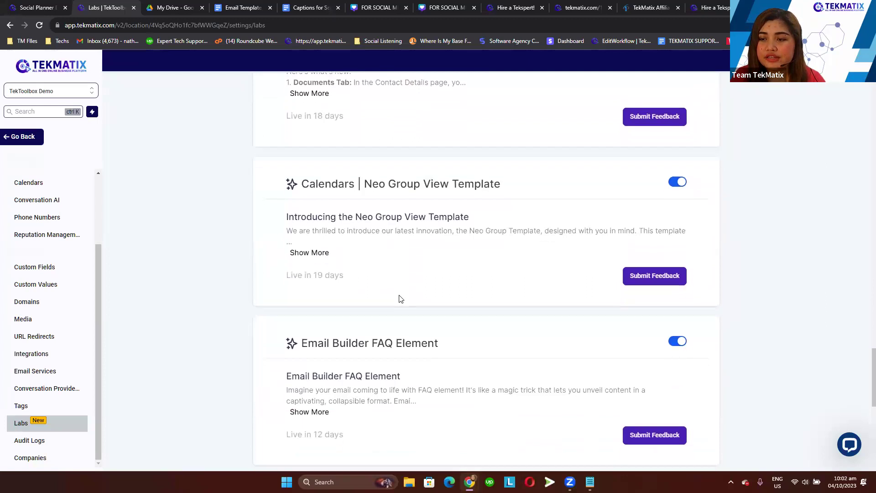
pyautogui.scroll(-2, 400, 299)
pyautogui.scroll(-3, 403, 292)
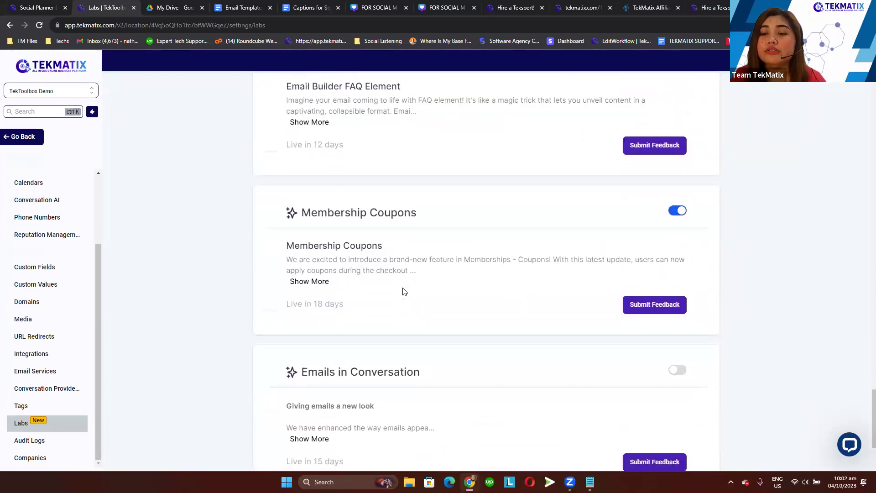
pyautogui.scroll(-1, 403, 292)
pyautogui.scroll(-1, 403, 292)
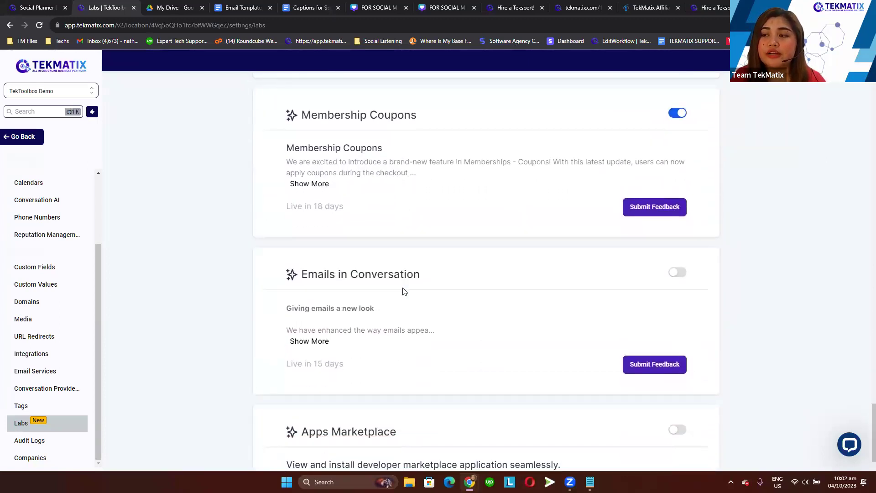
pyautogui.scroll(2, 360, 225)
pyautogui.moveTo(299, 204); pyautogui.dragTo(483, 213)
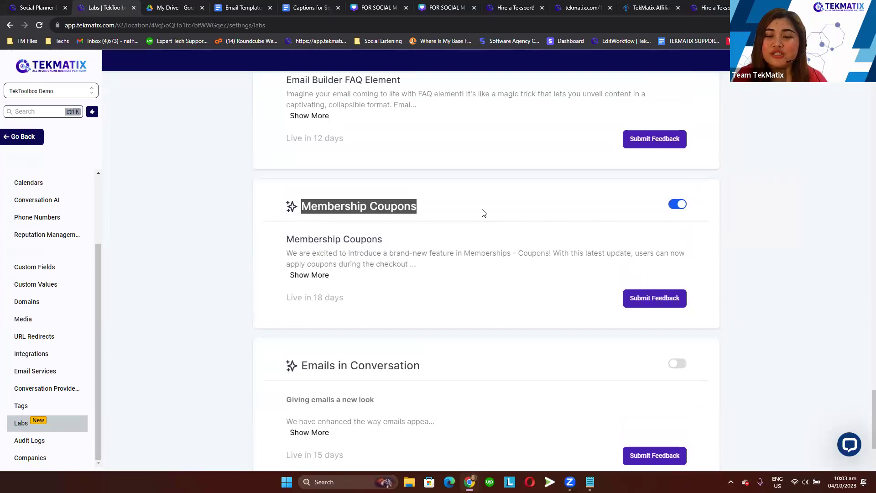
pyautogui.scroll(-5, 484, 213)
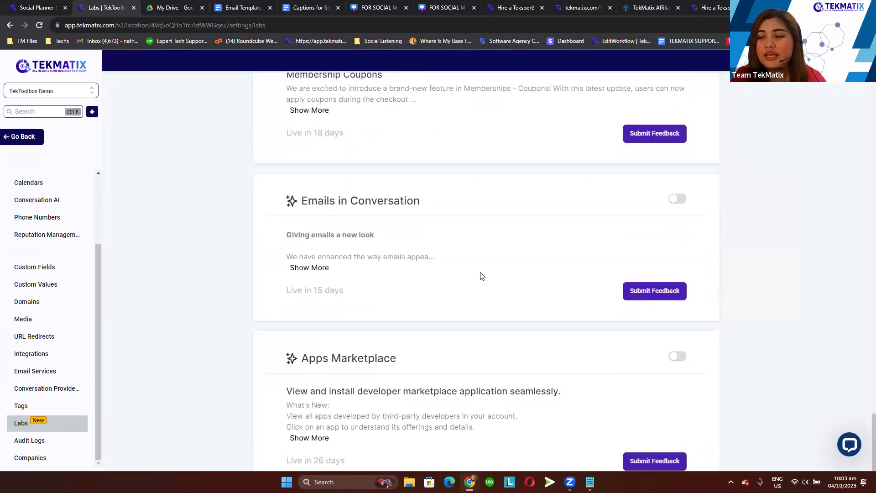
pyautogui.scroll(6, 303, 307)
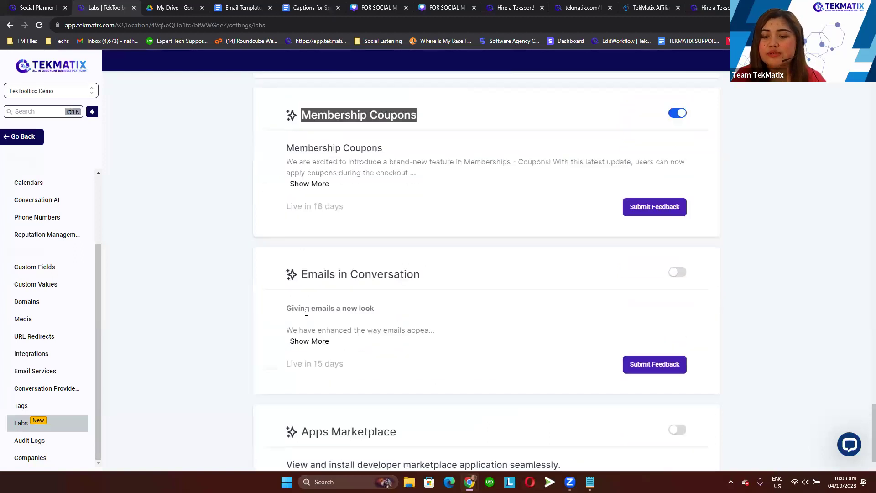
# Leave the settings and open the course Offers page under Courses & Memberships
pyautogui.click(20, 136)
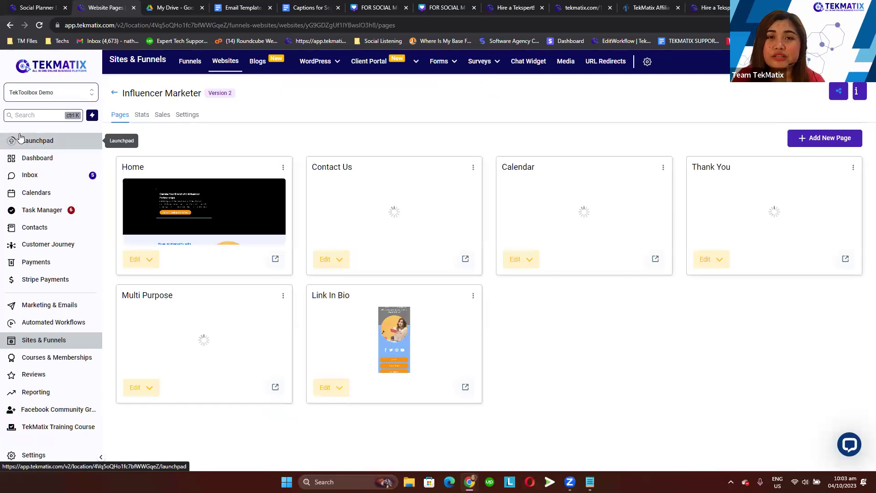
pyautogui.click(55, 358)
pyautogui.moveTo(227, 69)
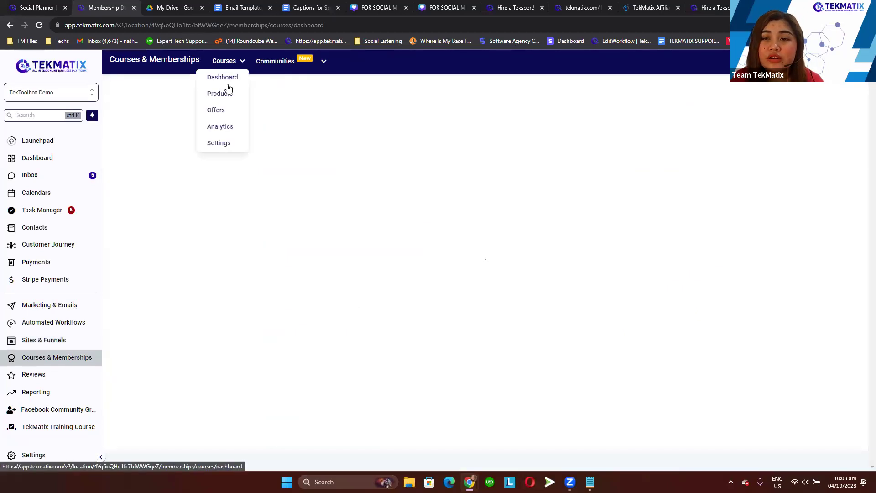
pyautogui.click(223, 114)
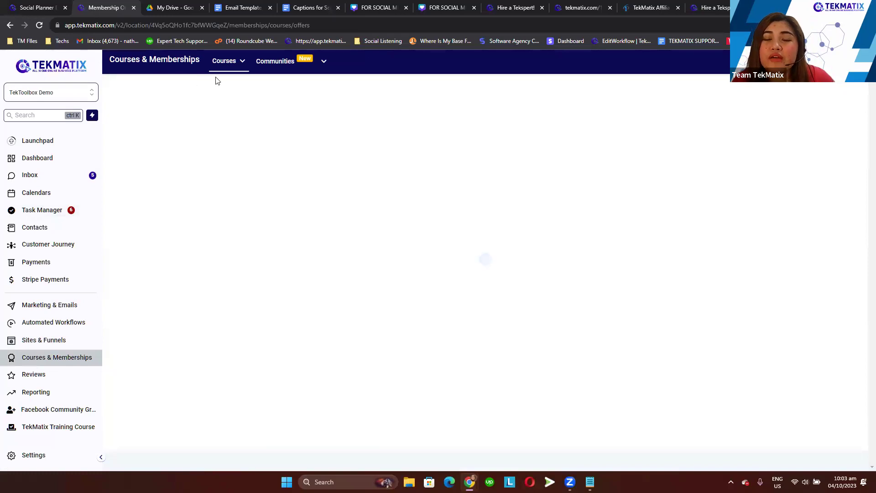
# Look through the published course offers, from One-on-ONe Astrology with Sarah! downward
pyautogui.moveTo(227, 64)
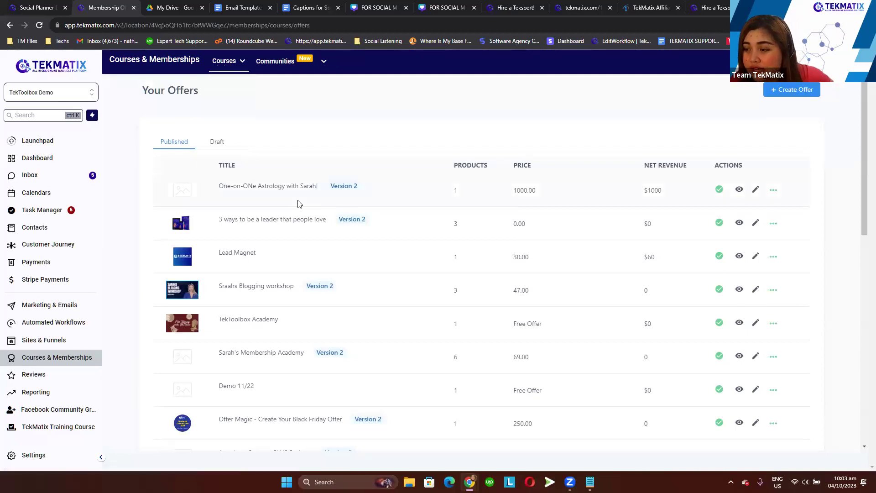
pyautogui.scroll(-4, 297, 201)
pyautogui.scroll(-1, 299, 203)
pyautogui.scroll(-3, 299, 203)
pyautogui.scroll(5, 299, 202)
pyautogui.scroll(3, 299, 202)
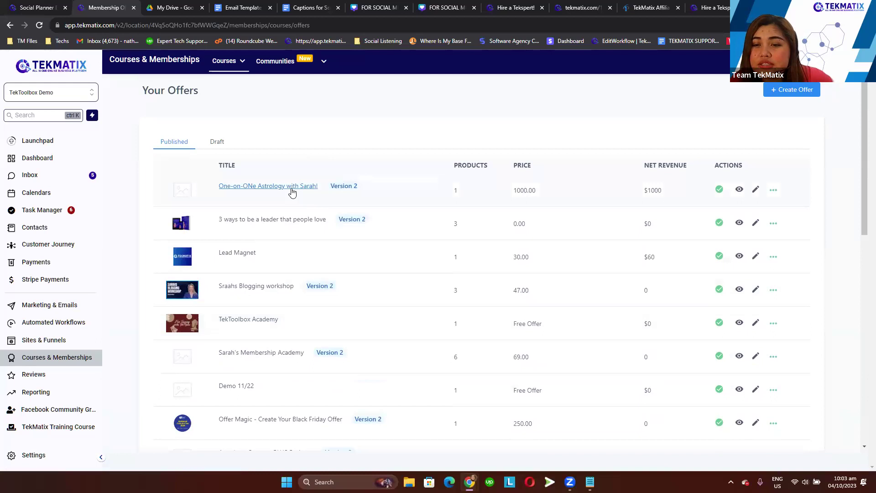
pyautogui.moveTo(331, 186); pyautogui.dragTo(354, 141)
pyautogui.click(354, 142)
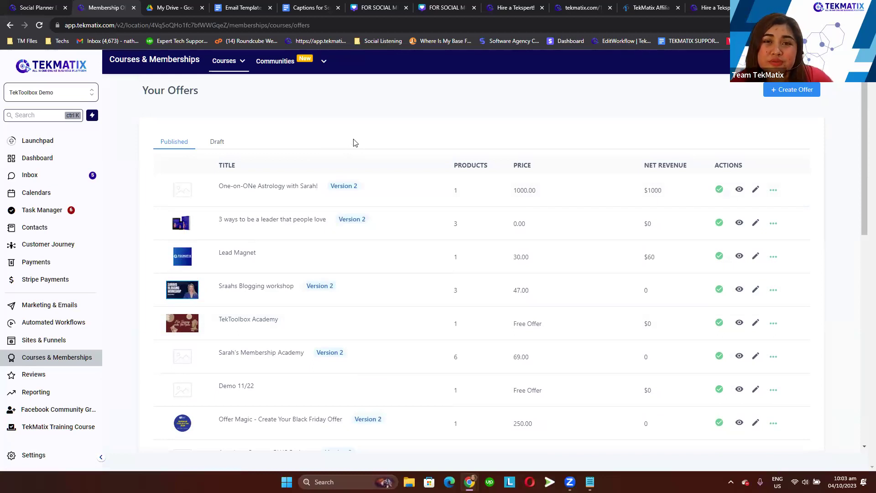
# Give the offer "3 ways to be a leader that people love" a one-time price of 12 AUD and let its checkout accept coupons
pyautogui.click(289, 223)
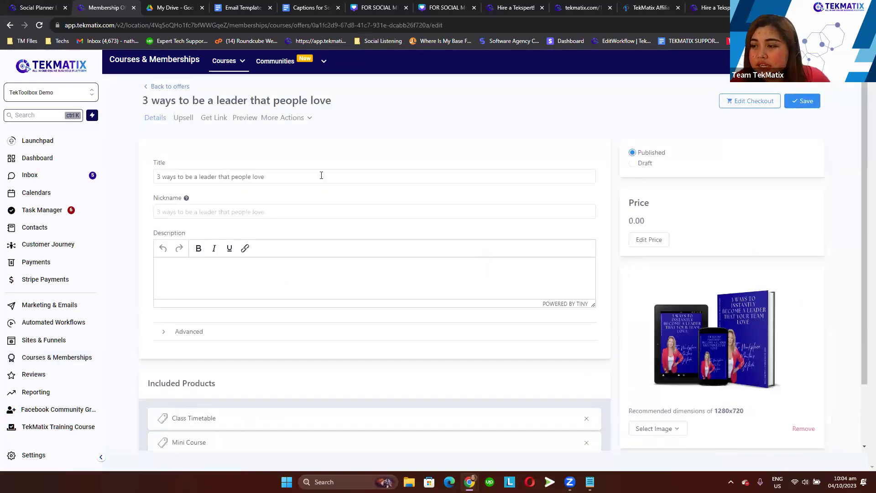
pyautogui.click(645, 240)
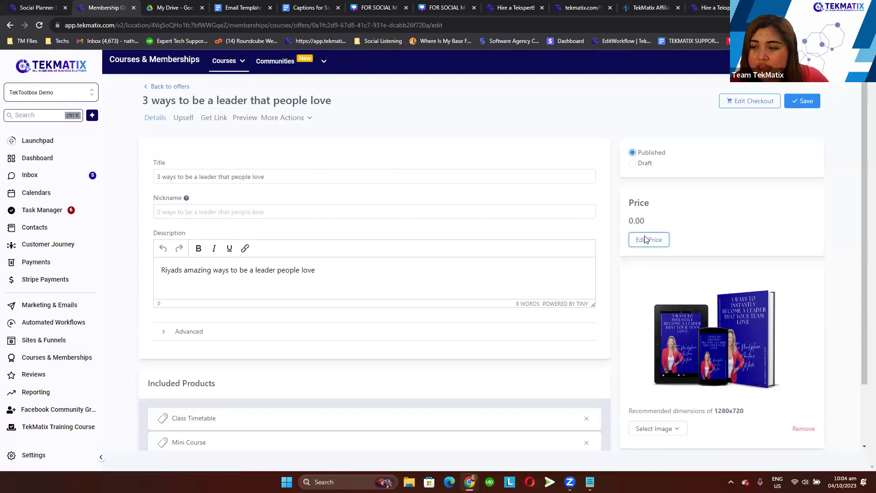
pyautogui.click(412, 156)
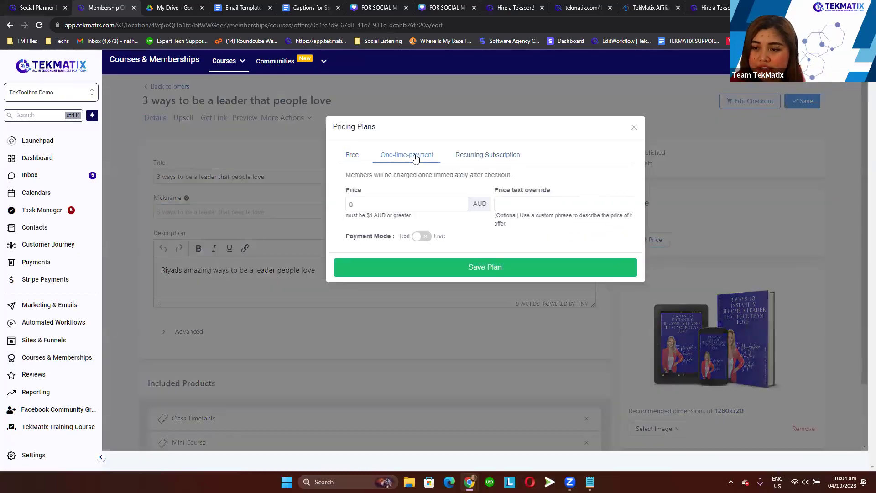
pyautogui.click(401, 202)
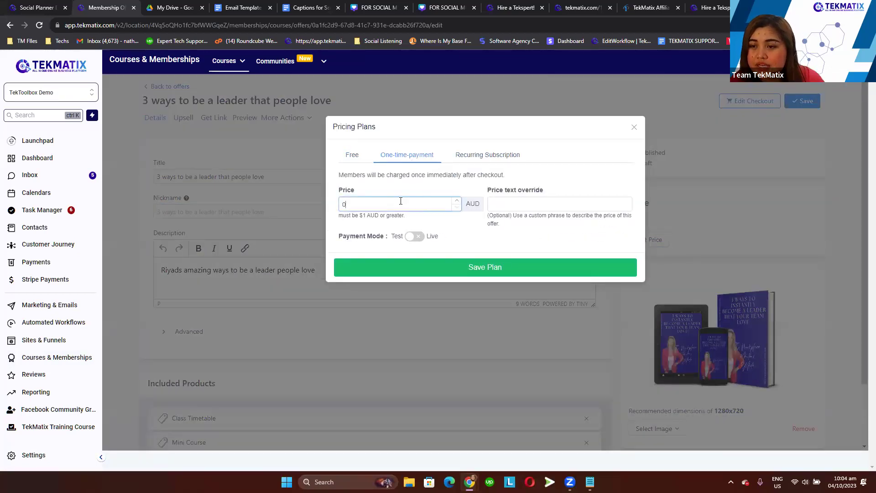
pyautogui.write('12')
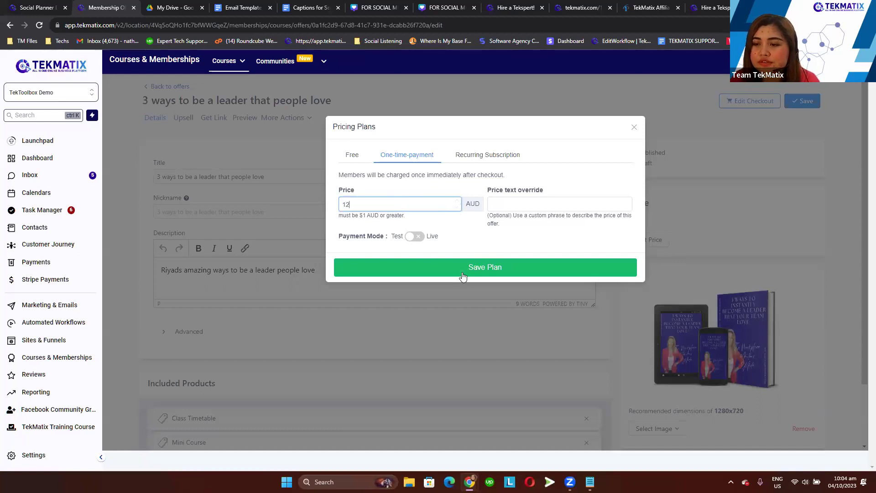
pyautogui.click(483, 268)
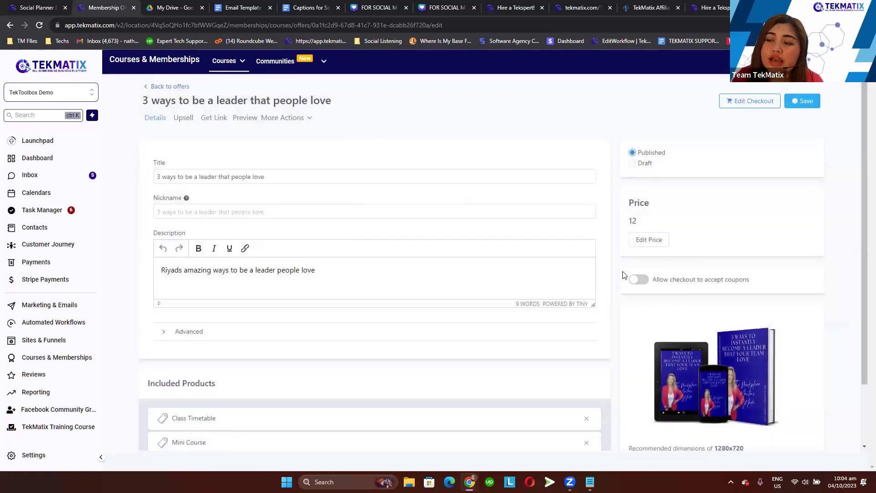
pyautogui.click(644, 282)
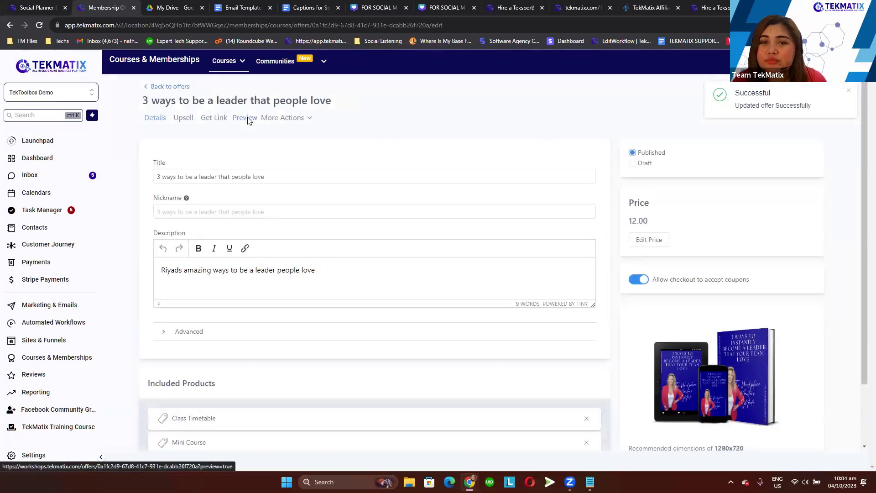
# Preview the offer and load its preview address in a new incognito window to reach the checkout form
pyautogui.click(246, 118)
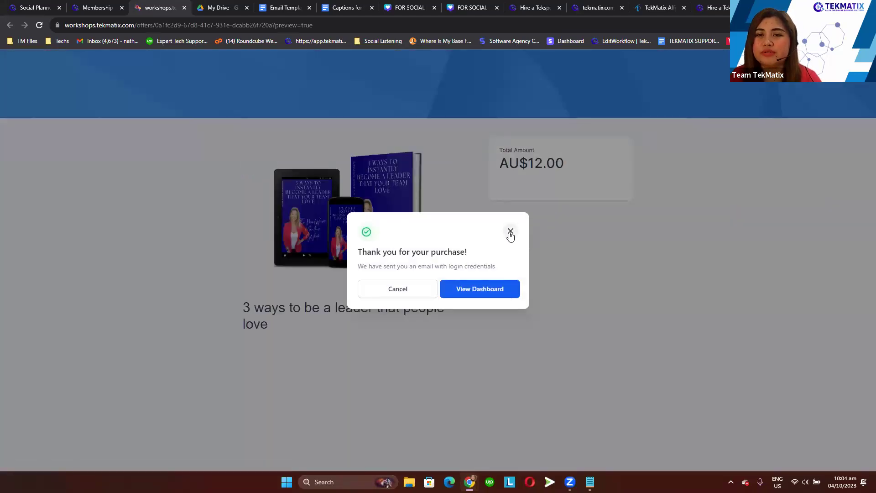
pyautogui.click(384, 133)
pyautogui.click(375, 25)
pyautogui.hotkey('ctrl', 'c')
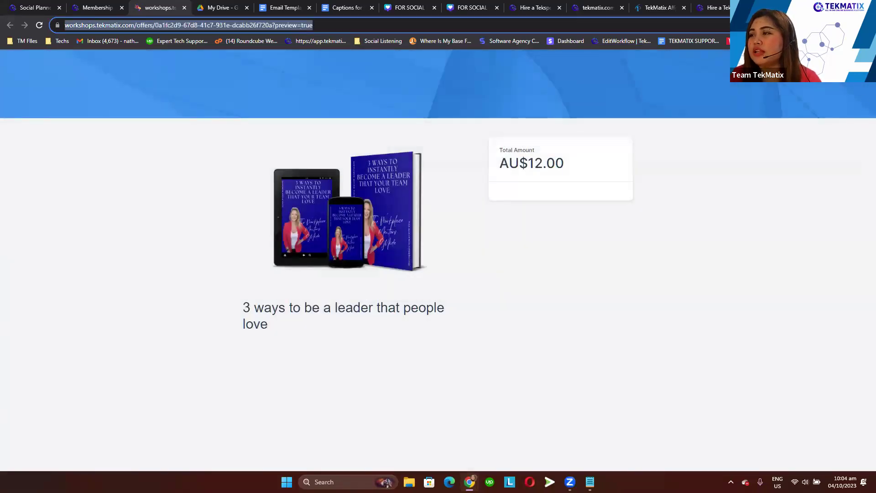
pyautogui.hotkey('alt', 'f')
pyautogui.hotkey('ctrl', 'shift', 'n')
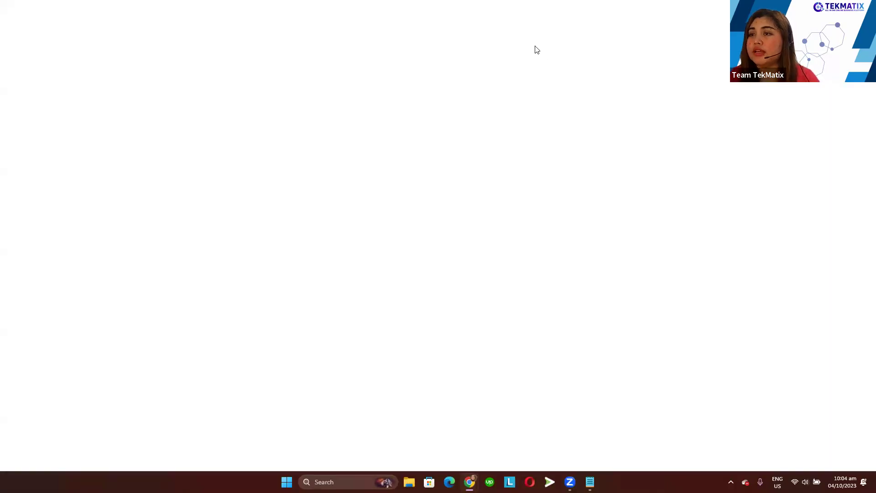
pyautogui.hotkey('ctrl', 'v')
pyautogui.press('Return')
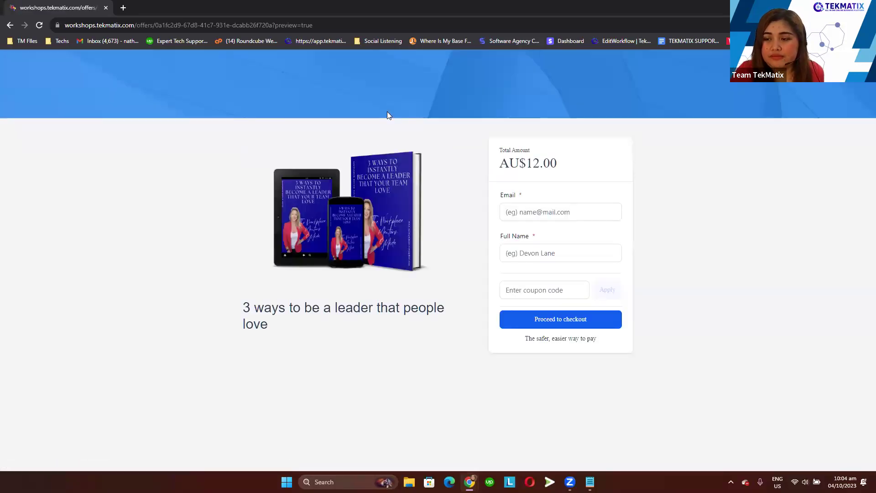
# Fill in the customer's email and full name on the checkout form and go to the coupon code entry
pyautogui.click(522, 216)
pyautogui.click(578, 236)
pyautogui.click(550, 251)
pyautogui.write('Nat')
pyautogui.click(560, 288)
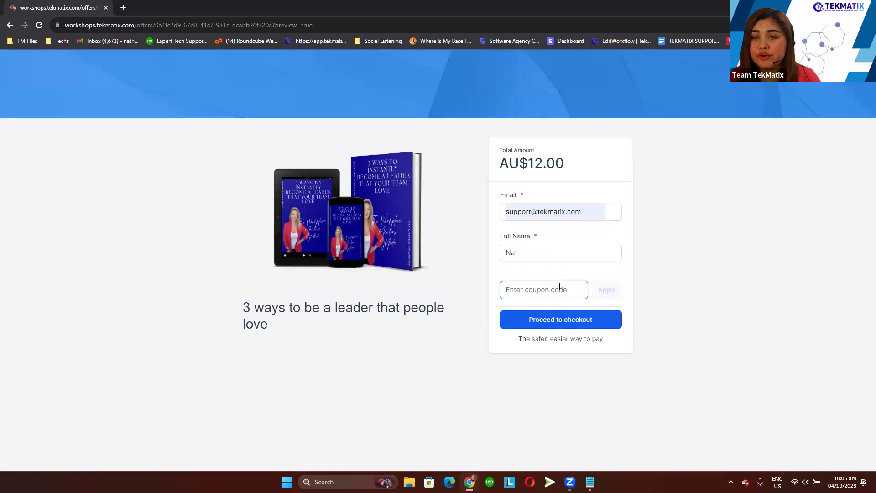
# Return to the main browser window and start a new coupon in the Payments area of TekToolbox Demo
pyautogui.hotkey('alt', 'Tab')
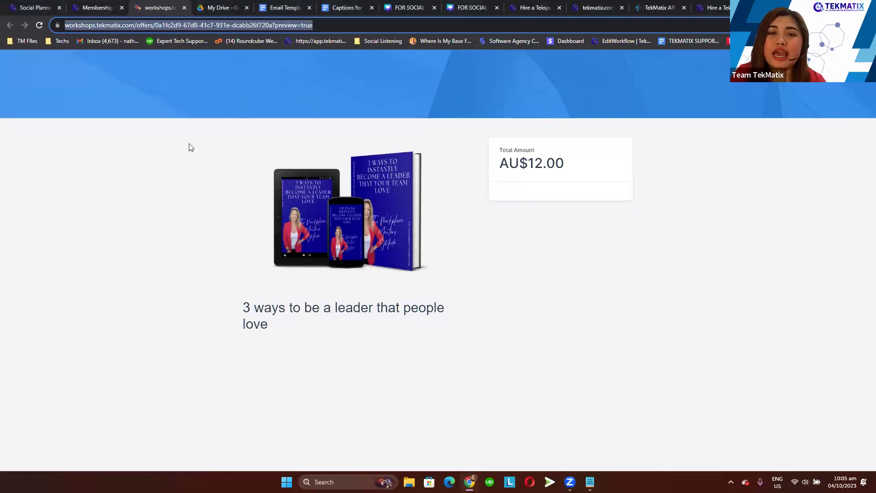
pyautogui.click(95, 6)
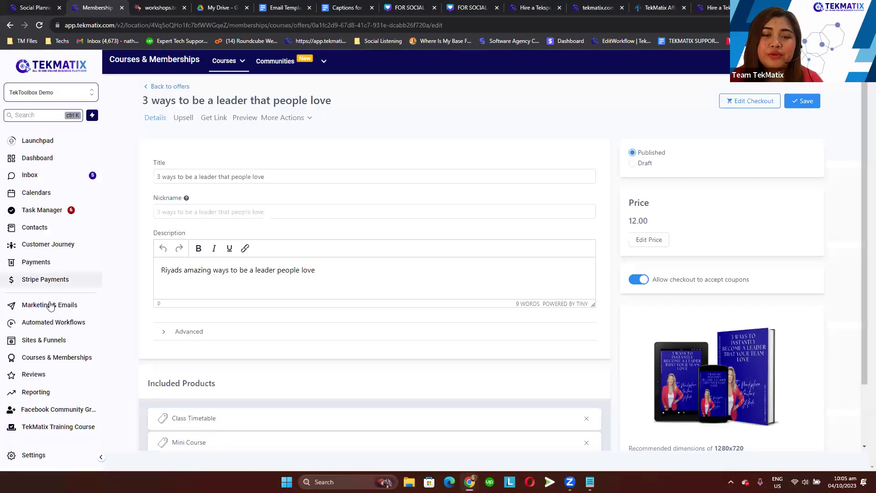
pyautogui.click(49, 264)
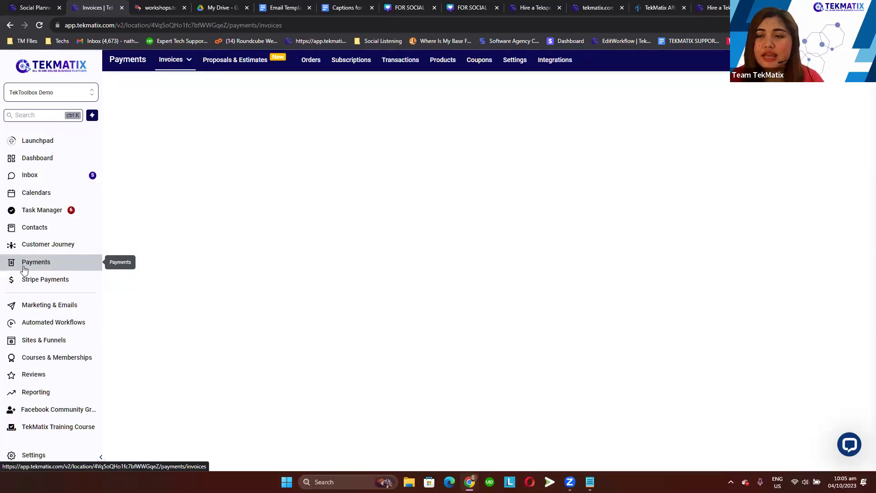
pyautogui.click(475, 63)
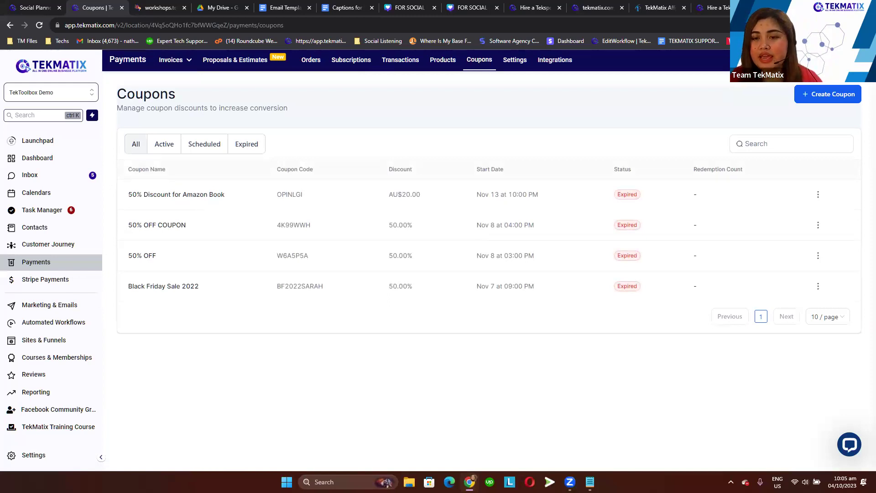
pyautogui.click(834, 95)
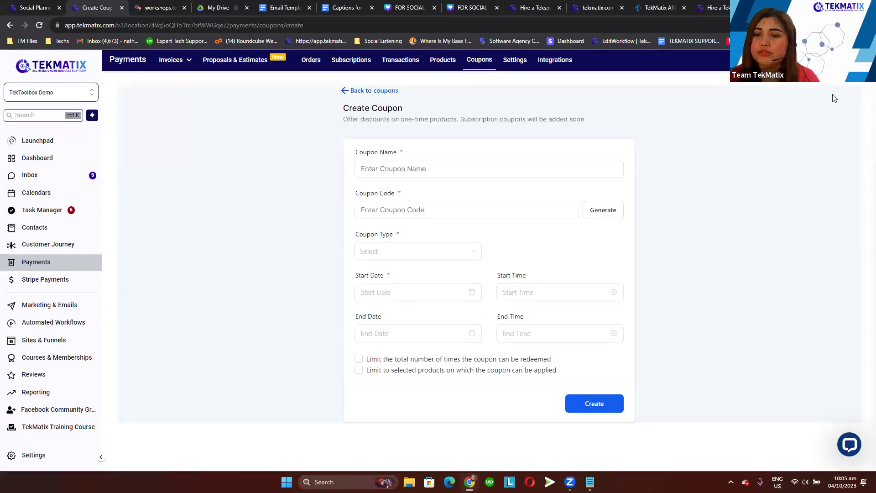
# Name the coupon "Test Membership" and generate a coupon code for it
pyautogui.click(423, 166)
pyautogui.write('Test Membership')
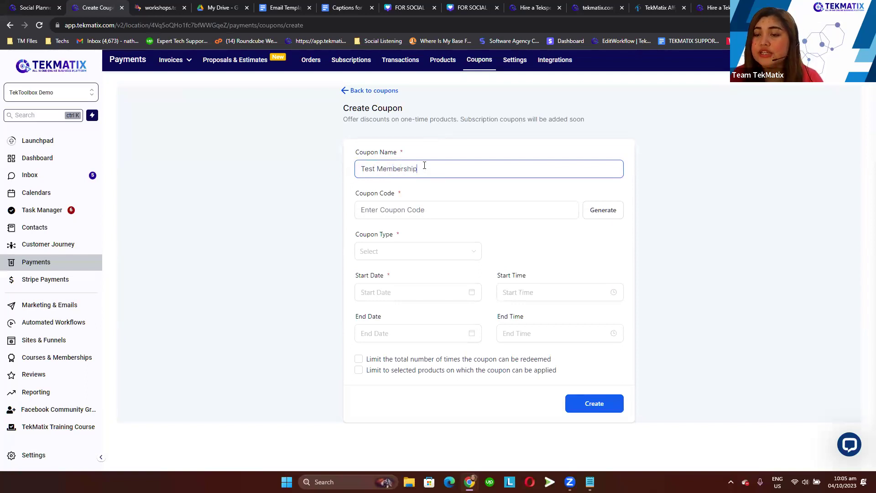
pyautogui.click(592, 214)
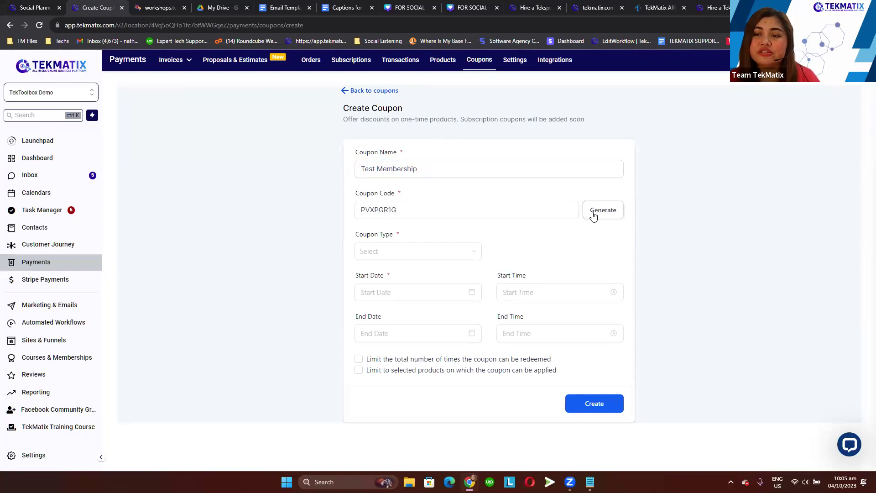
pyautogui.moveTo(446, 210); pyautogui.dragTo(345, 215)
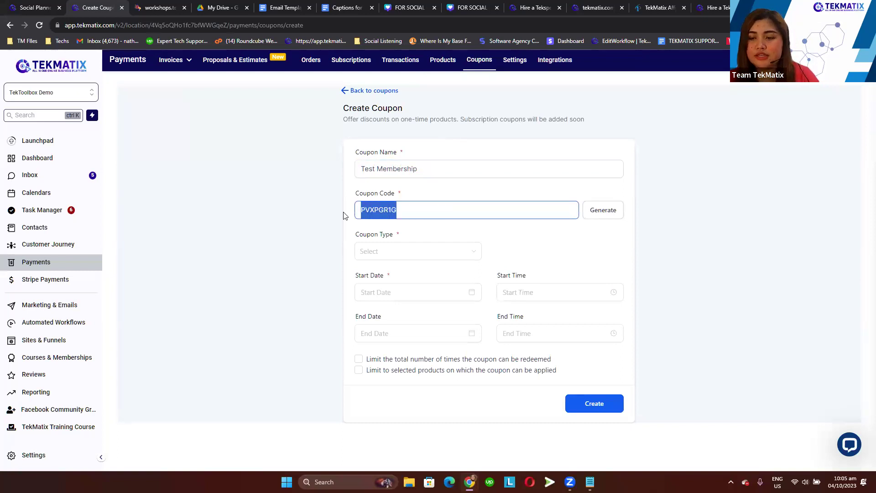
# Make it a percentage coupon with a 100% discount
pyautogui.click(400, 253)
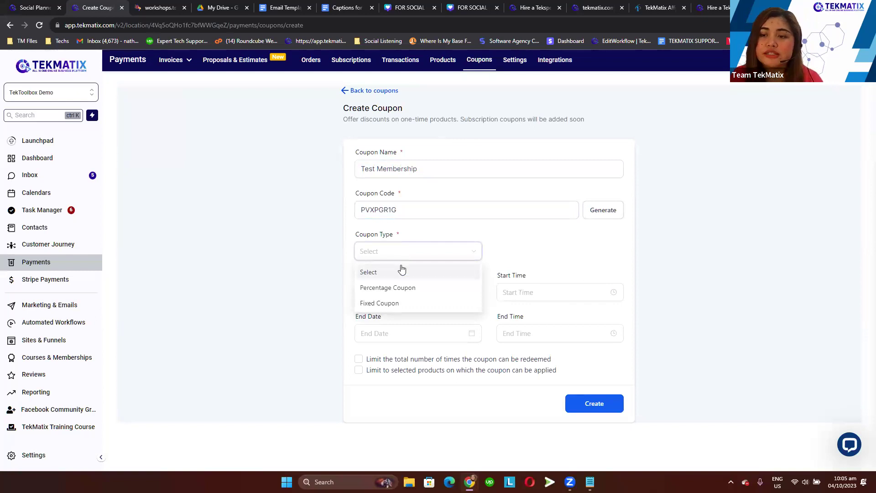
pyautogui.click(401, 287)
pyautogui.click(542, 251)
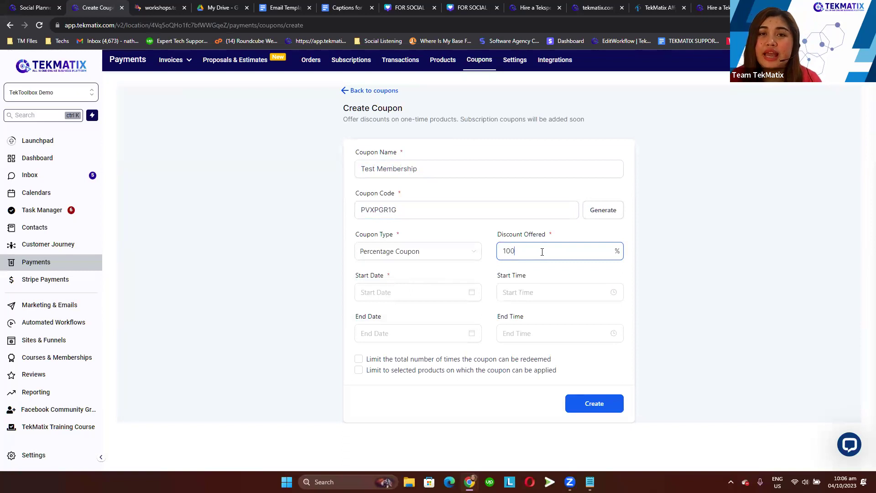
# Try the Fixed Coupon type and restore the Percentage Coupon type with a discount of 100%
pyautogui.click(450, 255)
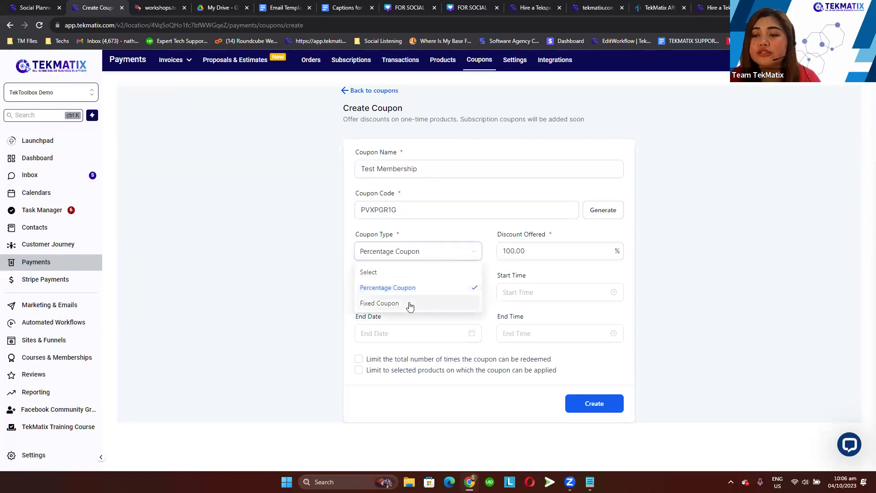
pyautogui.click(410, 302)
pyautogui.click(533, 252)
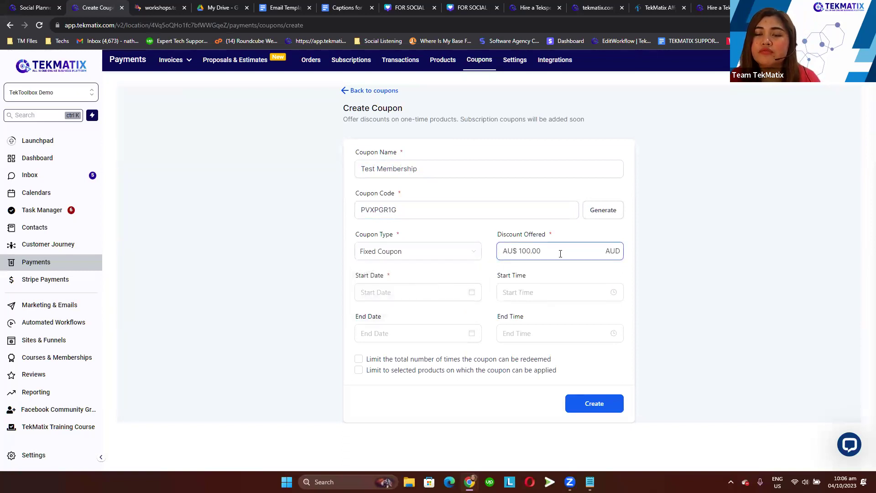
pyautogui.click(422, 252)
pyautogui.click(413, 288)
pyautogui.moveTo(525, 254); pyautogui.dragTo(486, 249)
pyautogui.write('100')
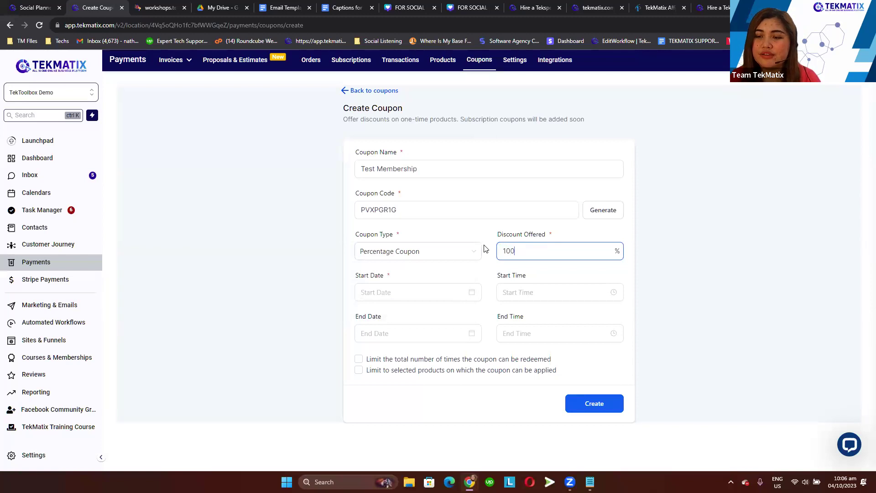
# Set the coupon's start date to October 4, 2023 and limit its total redemptions to 2
pyautogui.click(412, 289)
pyautogui.click(424, 360)
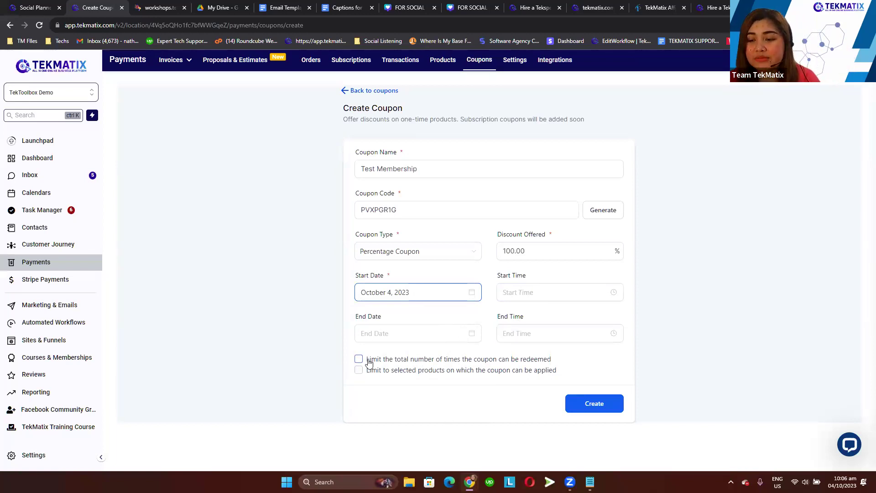
pyautogui.click(545, 359)
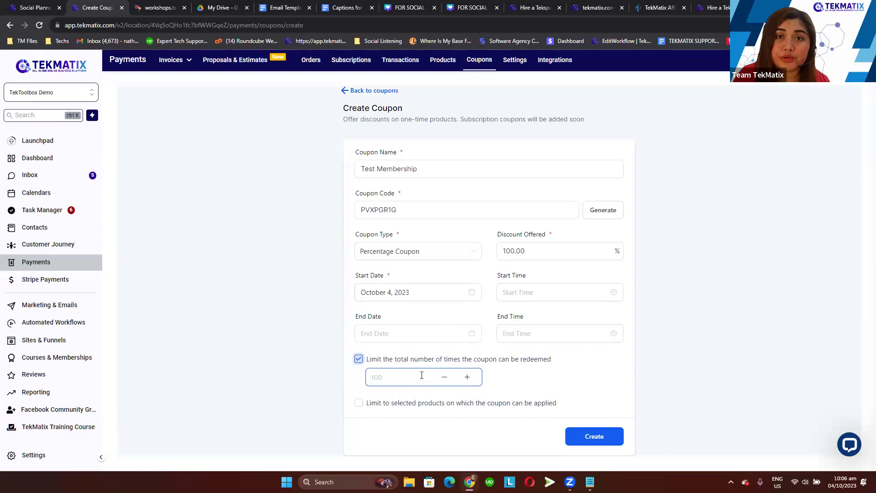
pyautogui.click(399, 380)
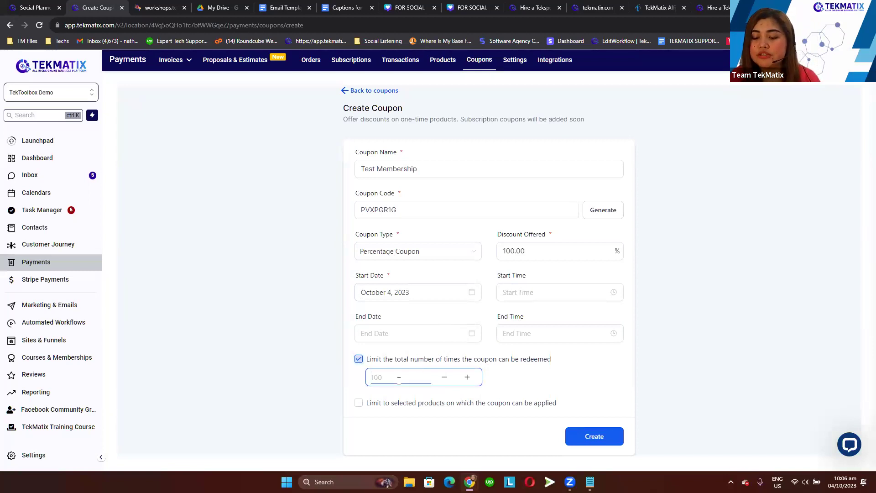
pyautogui.write('2')
pyautogui.click(536, 383)
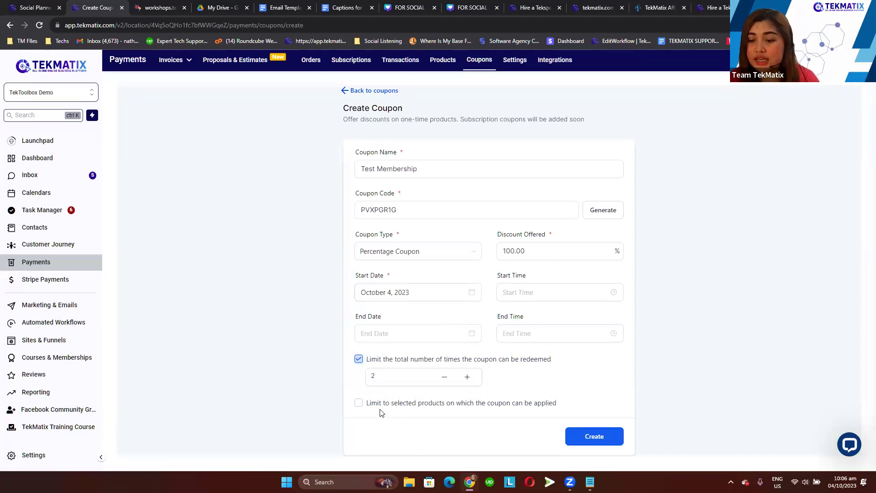
# Try limiting the coupon to selected products, check the product selection and turn the limit off again
pyautogui.click(359, 406)
pyautogui.scroll(-1, 429, 402)
pyautogui.click(430, 391)
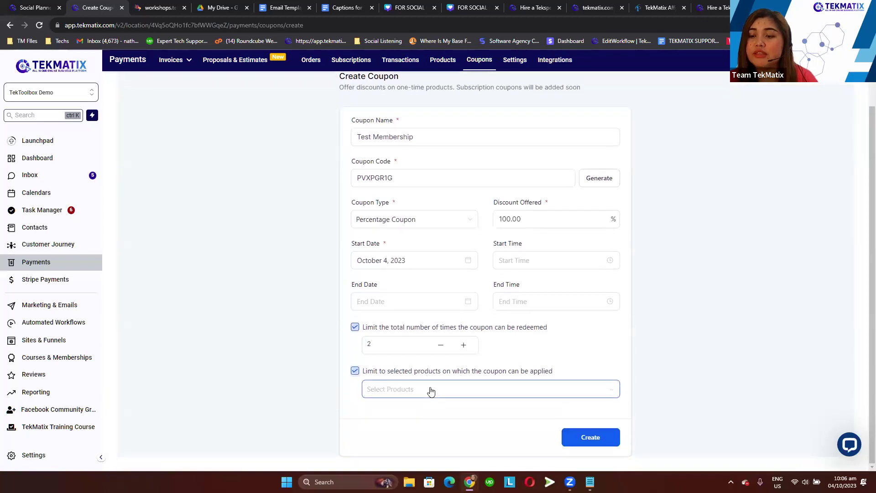
pyautogui.click(398, 405)
pyautogui.click(355, 374)
pyautogui.click(368, 382)
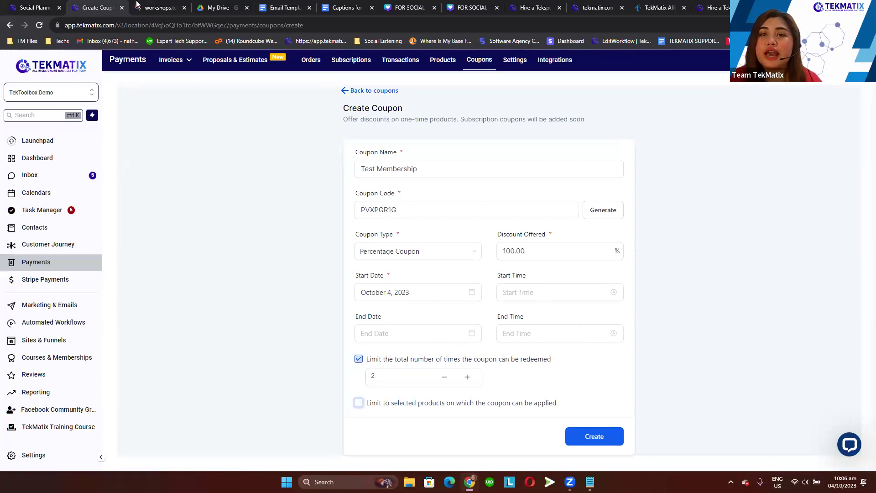
# Check the offer title on the workshops checkout preview and return to the coupon form
pyautogui.click(137, 5)
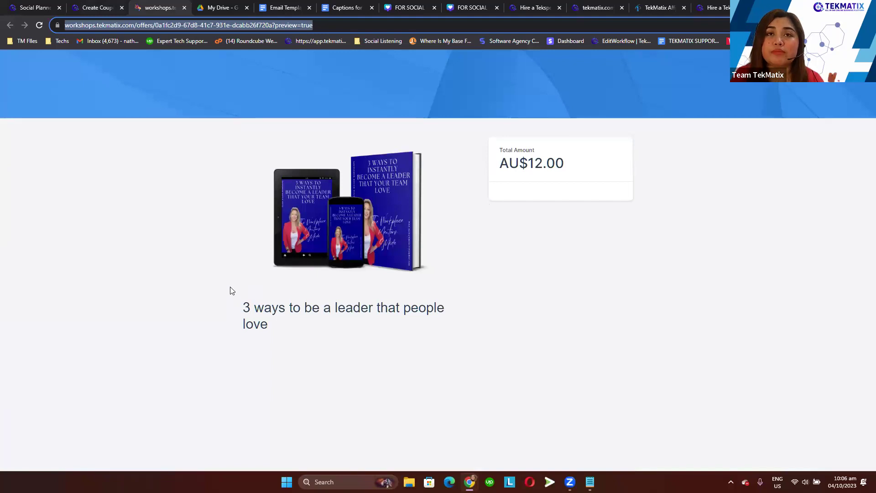
pyautogui.moveTo(231, 306); pyautogui.dragTo(322, 336)
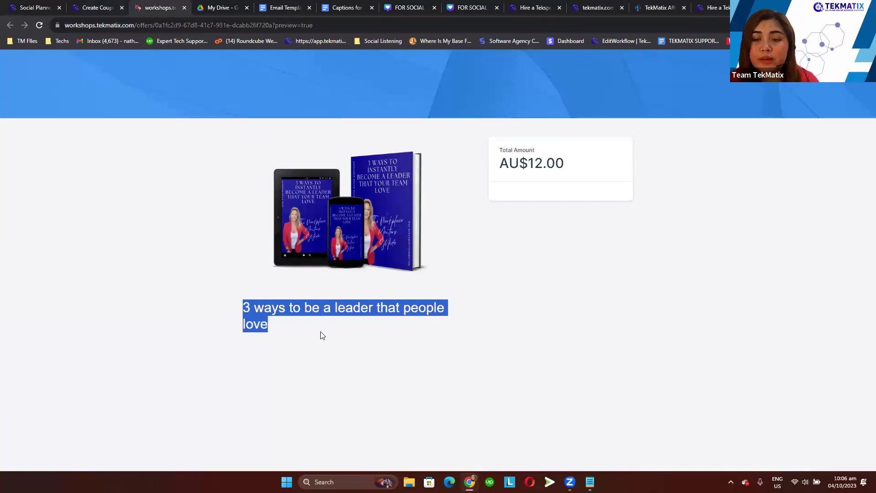
pyautogui.click(109, 5)
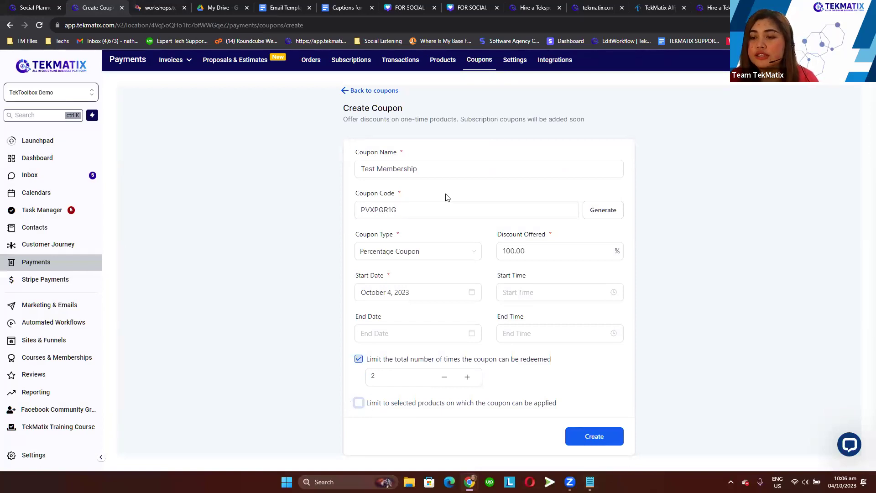
# Copy the generated coupon code and create the Test Membership coupon
pyautogui.moveTo(419, 207); pyautogui.dragTo(309, 206)
pyautogui.hotkey('ctrl', 'c')
pyautogui.click(595, 438)
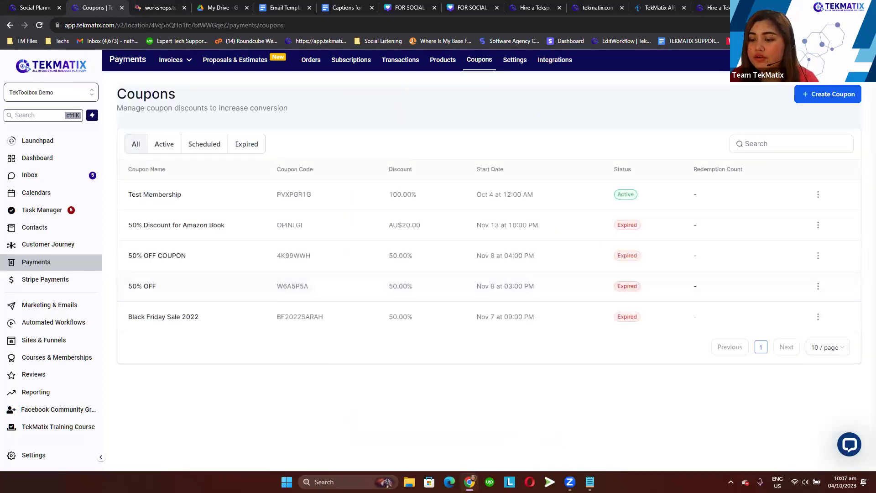
# Switch to the browser window with the offer's checkout form and apply the copied coupon code
pyautogui.moveTo(470, 482)
pyautogui.click(586, 439)
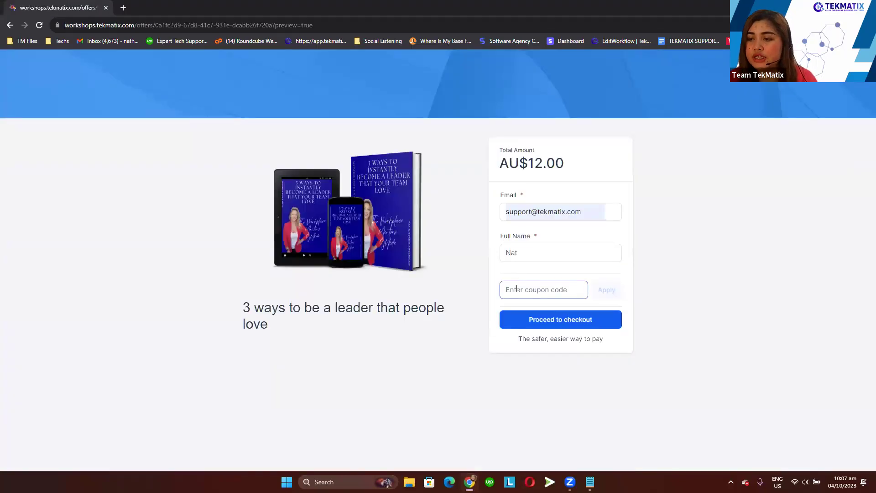
pyautogui.hotkey('ctrl', 'v')
pyautogui.click(606, 290)
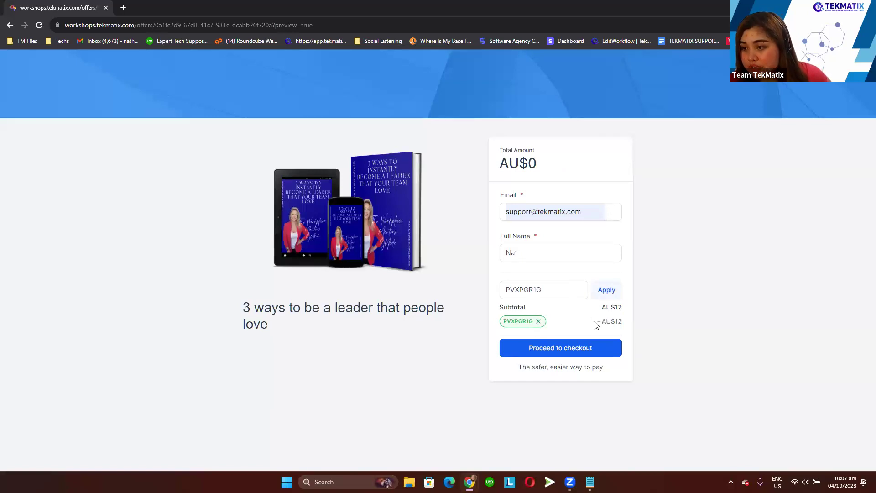
# Check the discounted total amount on the checkout and close that checkout page
pyautogui.moveTo(545, 173); pyautogui.dragTo(501, 169)
pyautogui.click(574, 183)
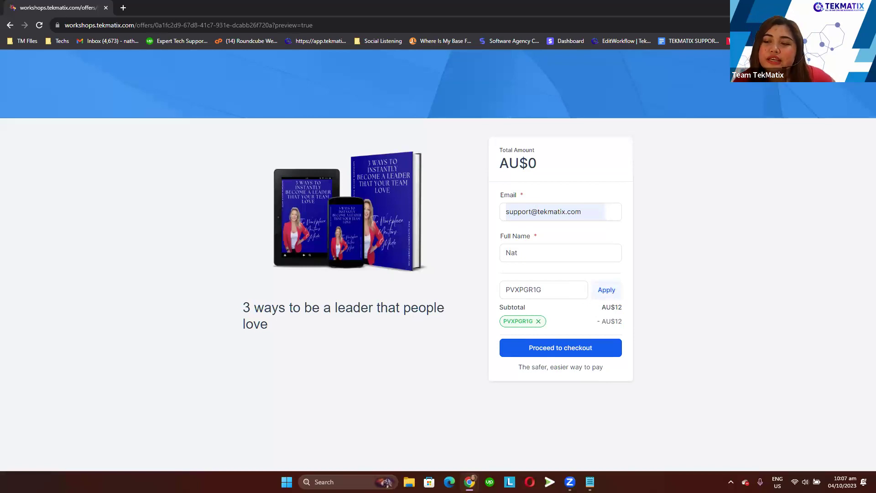
pyautogui.hotkey('ctrl', 'w')
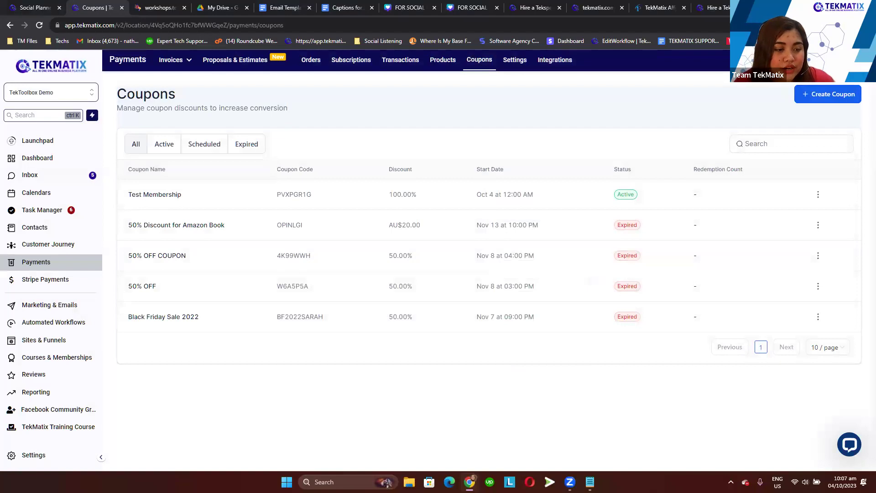
# Open 1. Booking Reminder Workflow- 15 mins to go from the 0.1 Bookings workflow folder and review its triggers and actions
pyautogui.click(67, 327)
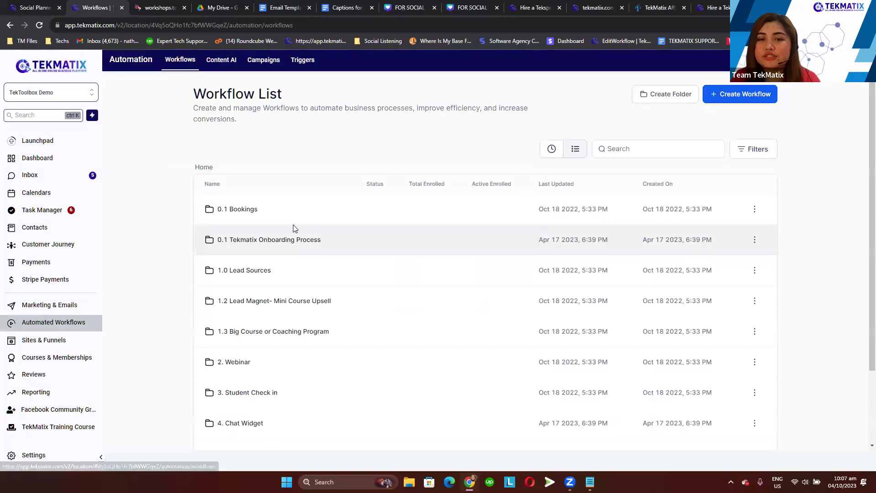
pyautogui.click(240, 209)
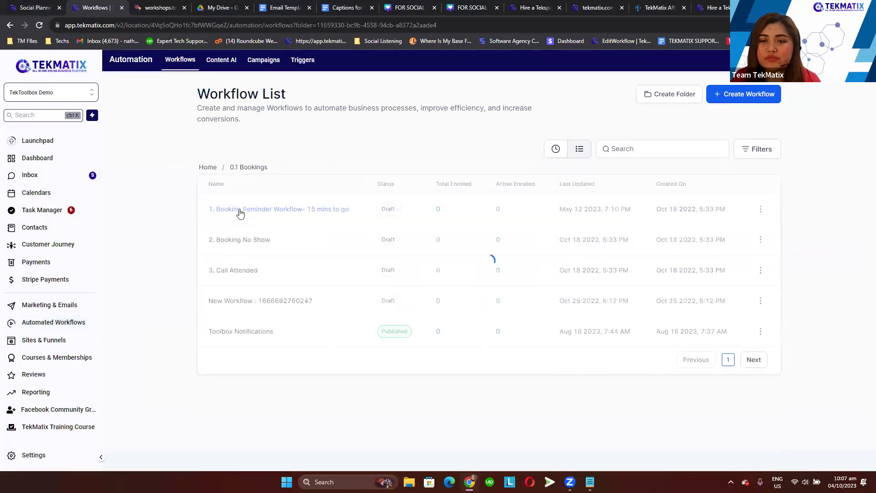
pyautogui.click(242, 209)
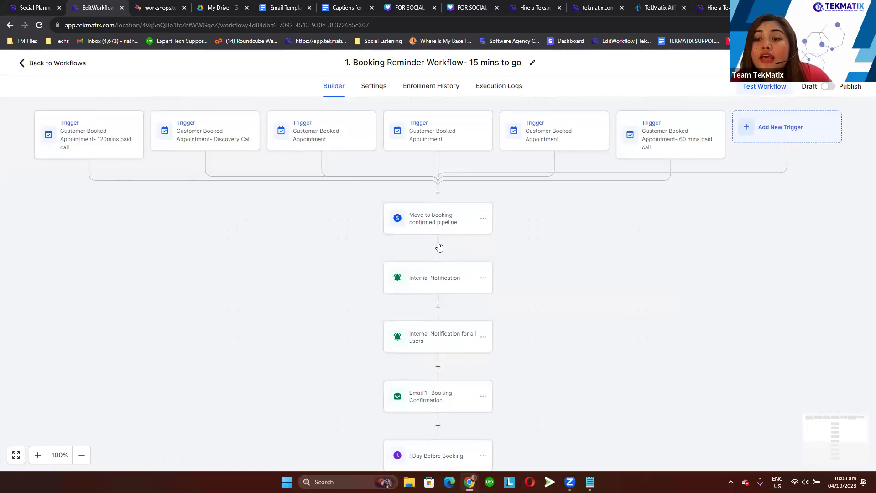
pyautogui.scroll(-3, 438, 247)
pyautogui.scroll(-2, 439, 248)
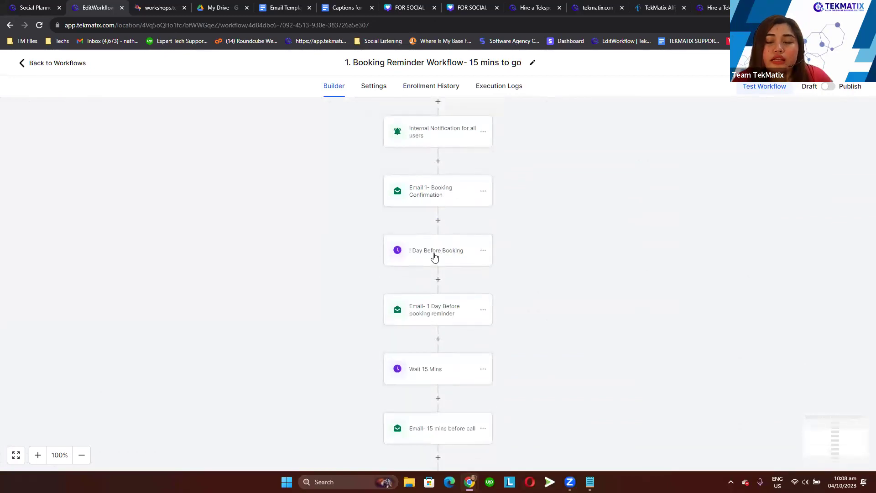
pyautogui.scroll(-3, 434, 257)
pyautogui.scroll(7, 434, 257)
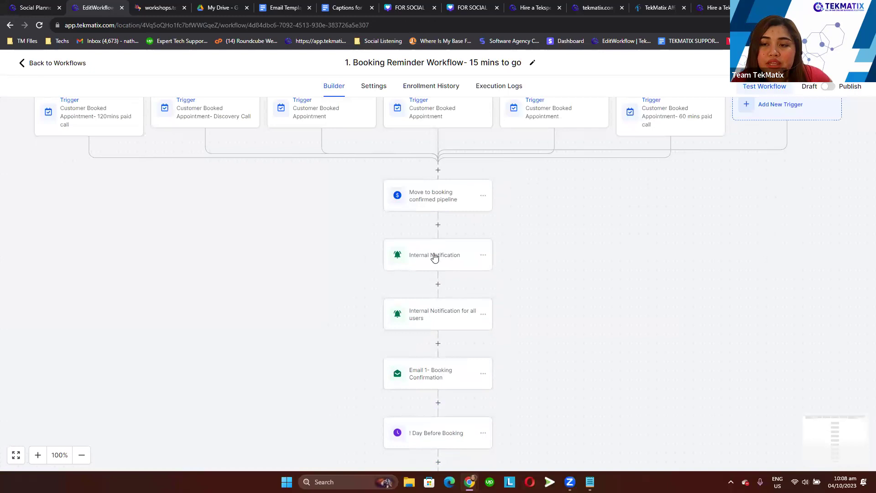
pyautogui.scroll(3, 435, 257)
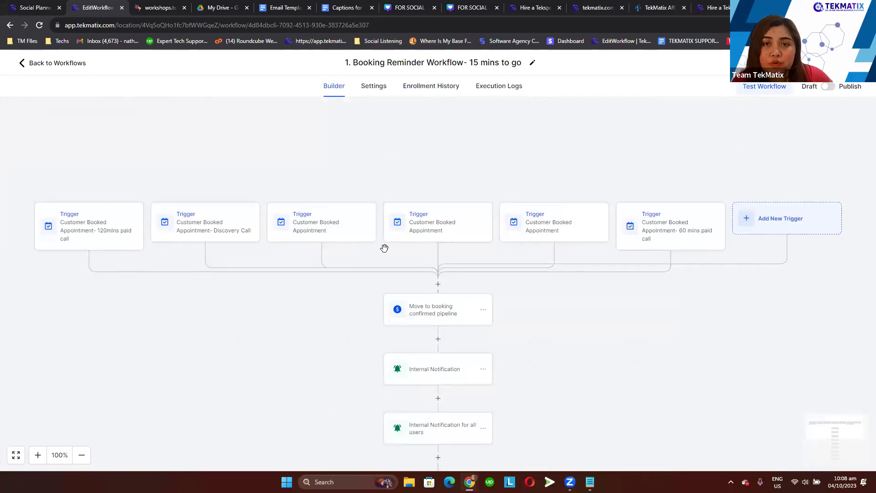
# Examine the trigger types available for a new workflow trigger, especially the Membership ones, and return to the workflow list
pyautogui.click(773, 223)
pyautogui.scroll(-5, 736, 268)
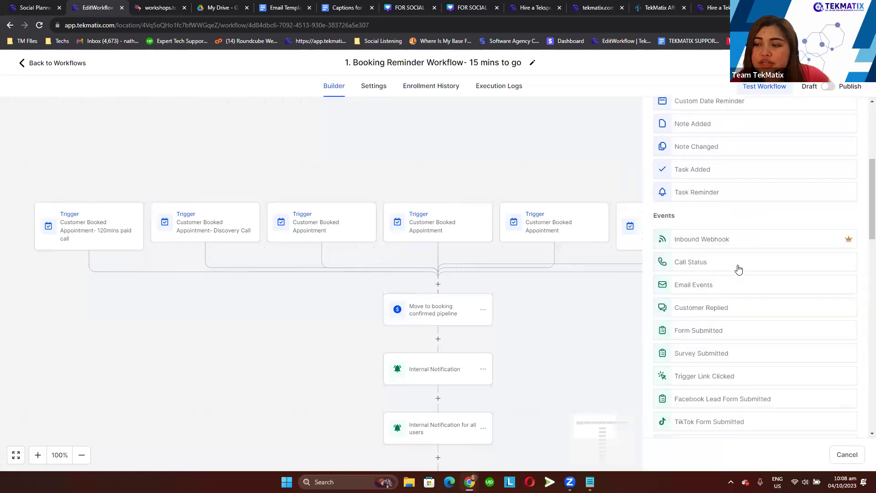
pyautogui.scroll(-10, 736, 268)
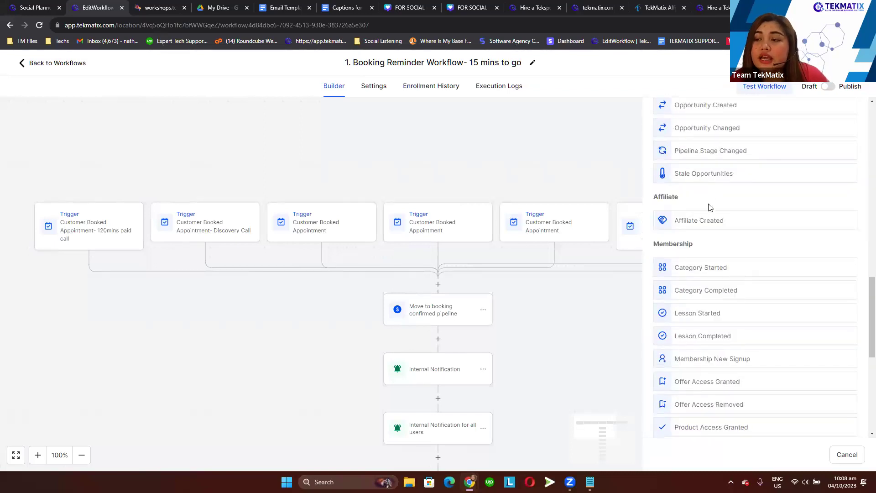
pyautogui.scroll(-1, 710, 208)
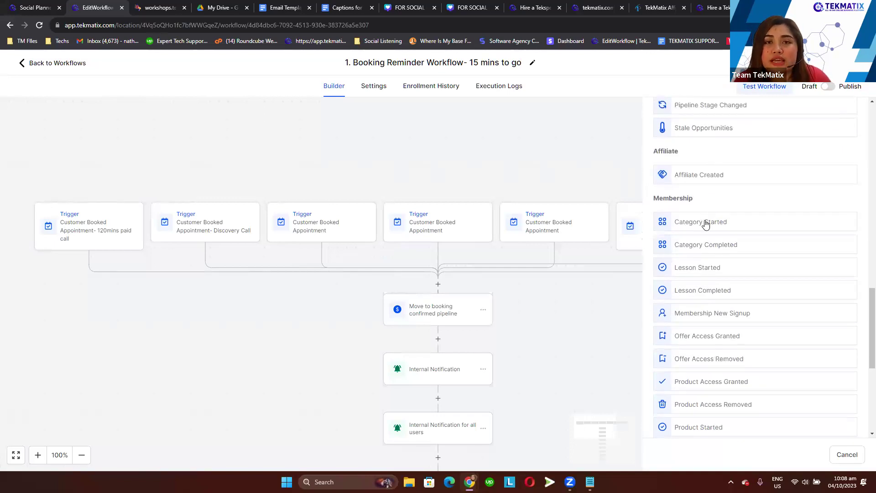
pyautogui.scroll(-4, 705, 223)
pyautogui.scroll(6, 705, 225)
pyautogui.scroll(5, 705, 225)
pyautogui.scroll(-8, 706, 225)
pyautogui.scroll(-6, 705, 224)
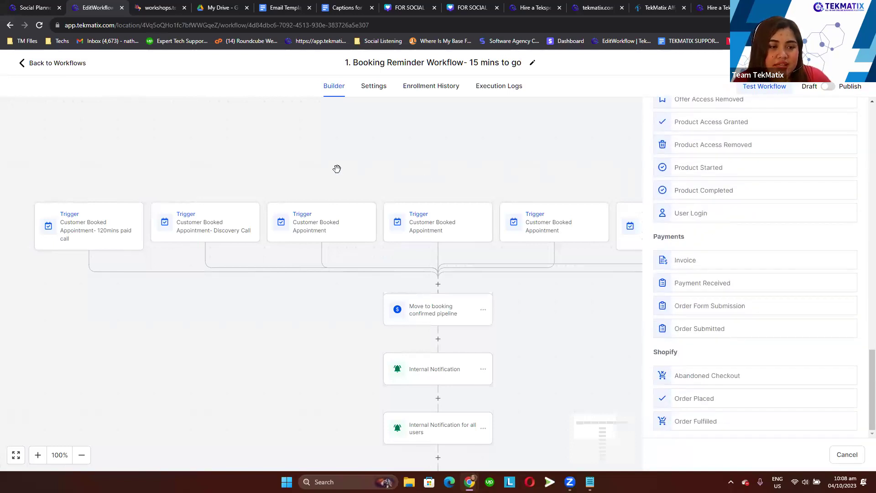
pyautogui.click(136, 136)
pyautogui.click(57, 65)
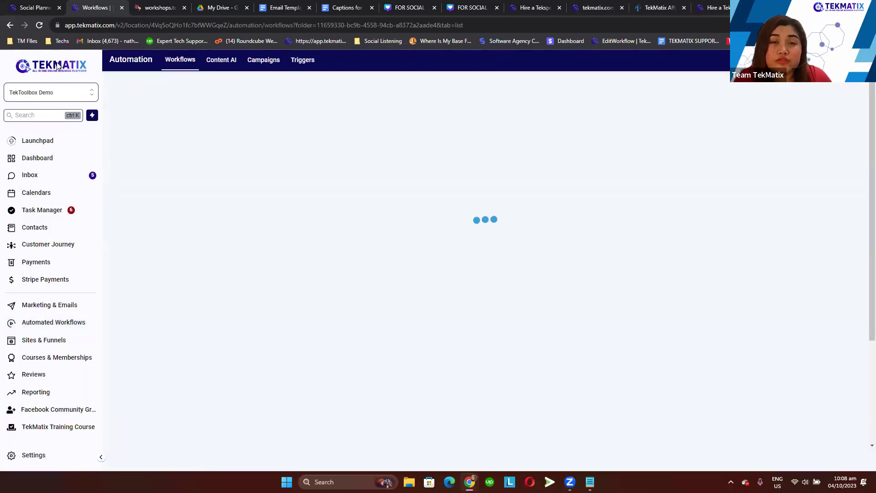
# Open the calendar groups in the account settings and copy the Paid Calendar group's permanent link
pyautogui.click(45, 456)
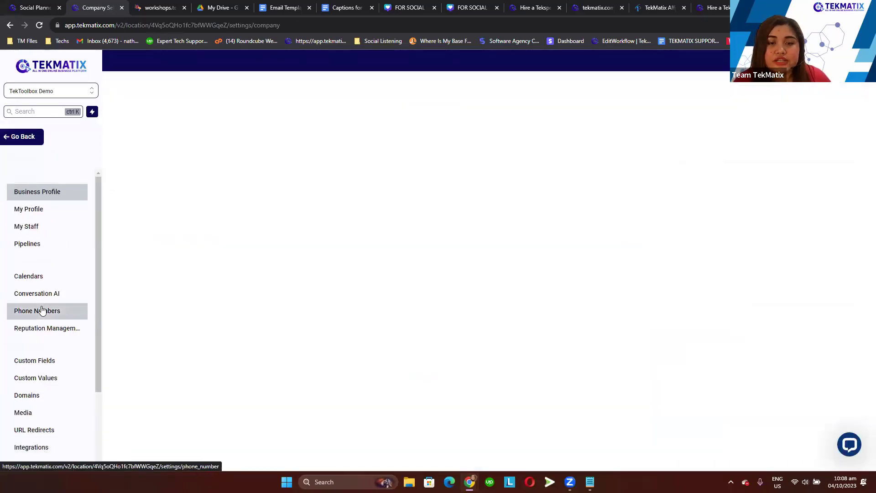
pyautogui.click(44, 276)
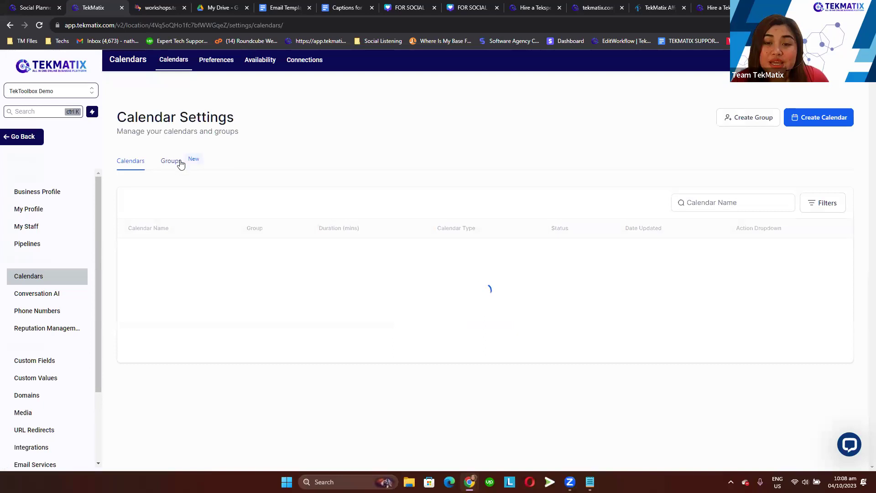
pyautogui.click(177, 165)
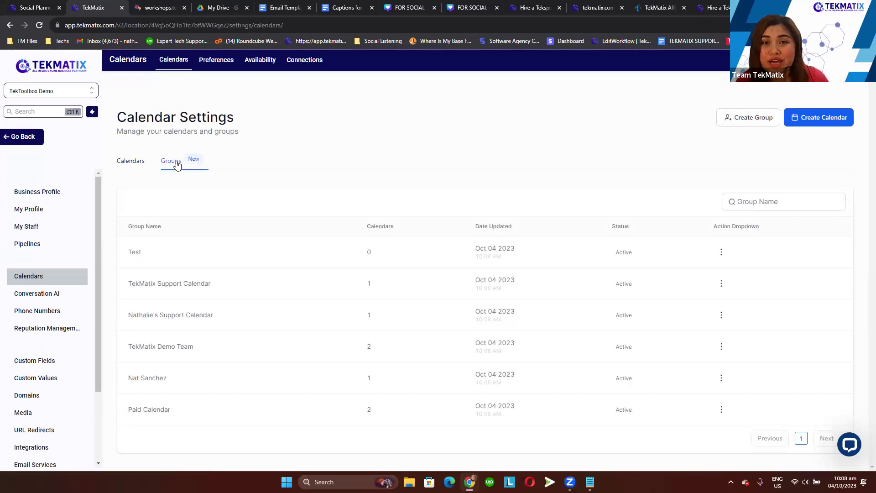
pyautogui.click(722, 413)
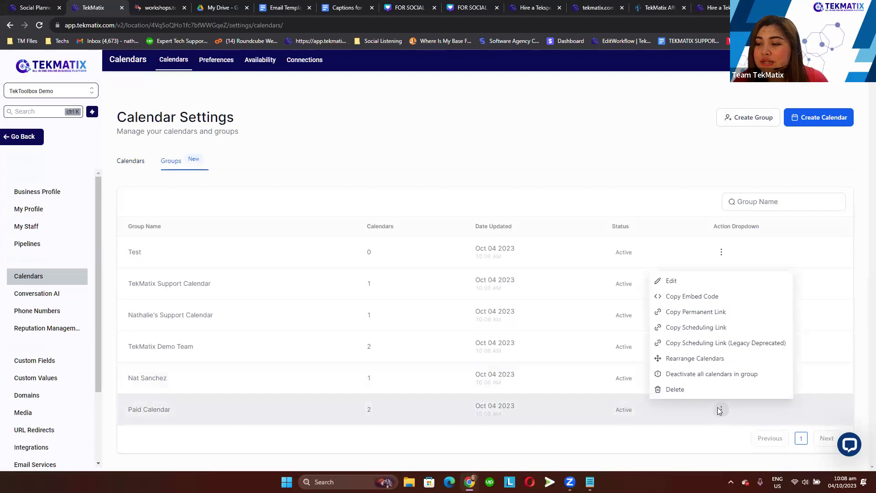
pyautogui.click(703, 312)
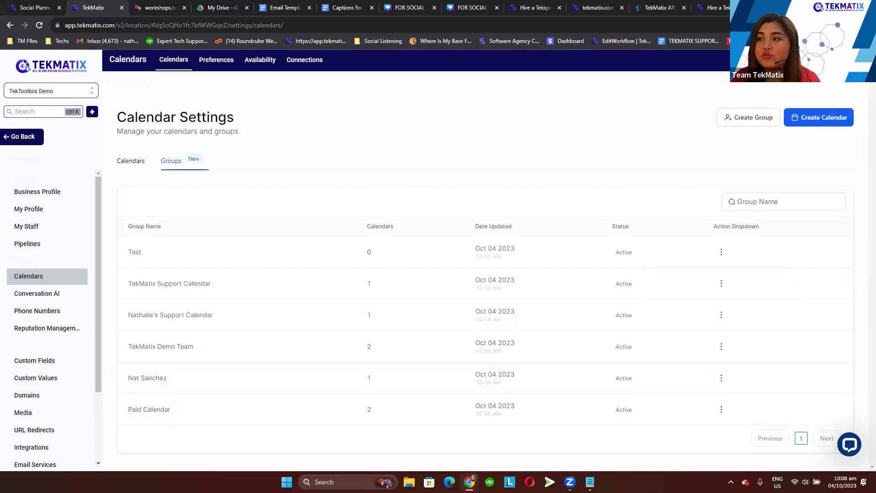
# Open the copied Paid Calendar group link in a new browser tab
pyautogui.hotkey('ctrl', 't')
pyautogui.hotkey('ctrl', 'v')
pyautogui.press('Return')
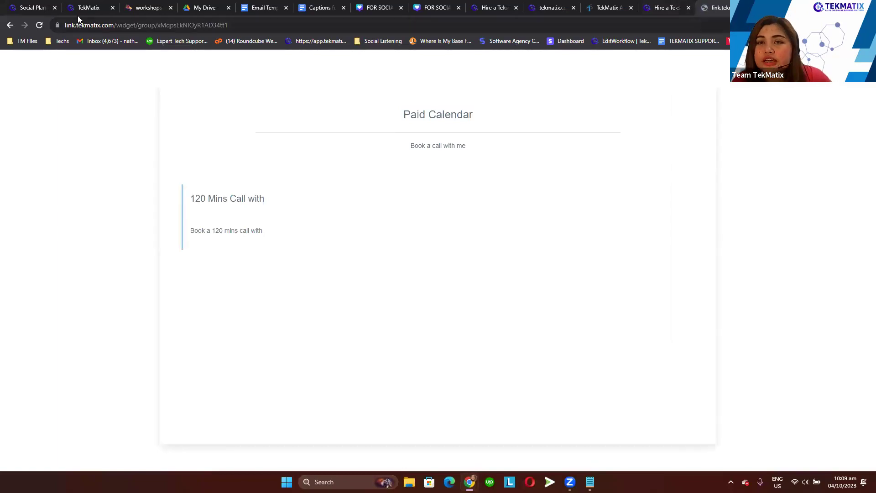
# Open the Labs settings and expand the full description of the Calendars | Neo Group View Template feature
pyautogui.click(82, 10)
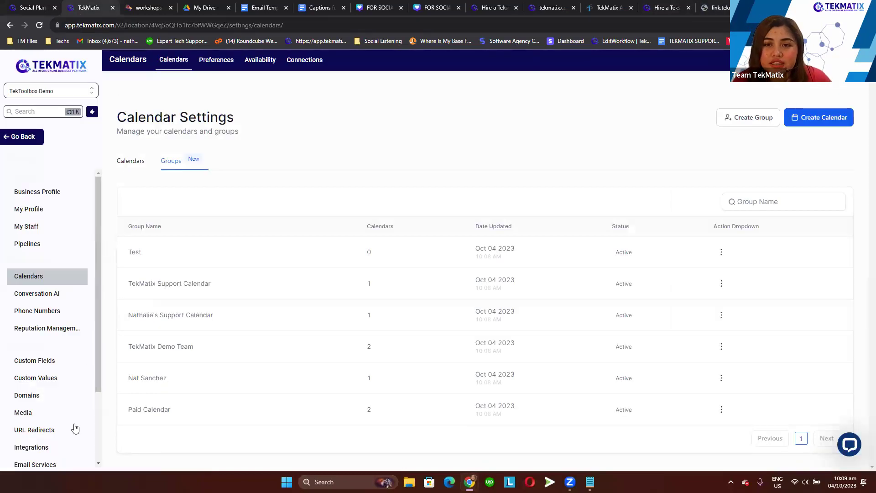
pyautogui.scroll(-2, 57, 400)
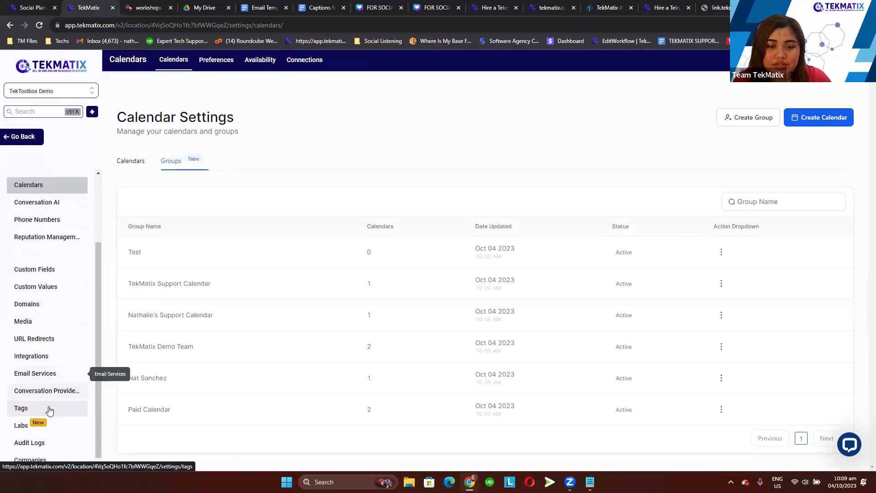
pyautogui.click(51, 427)
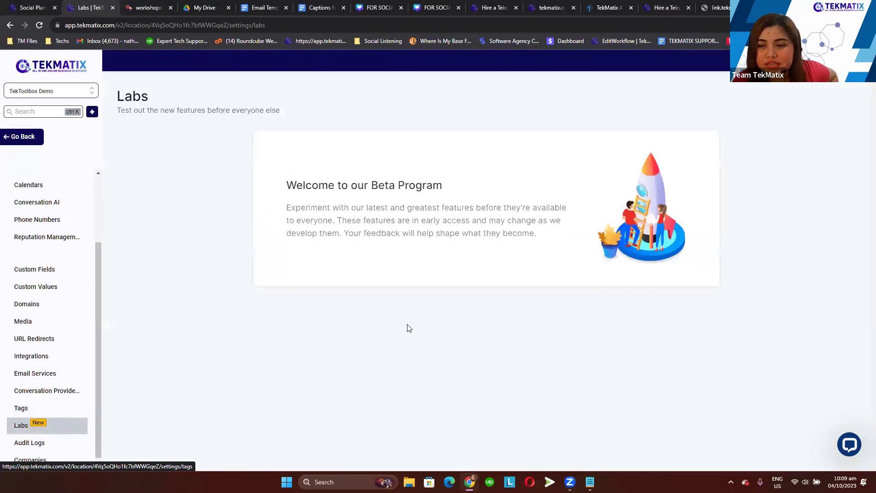
pyautogui.scroll(-15, 429, 325)
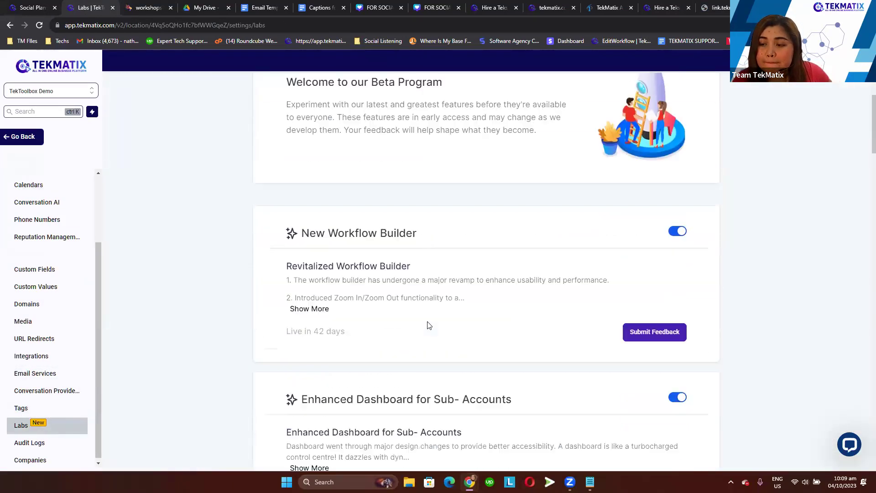
pyautogui.scroll(-12, 429, 326)
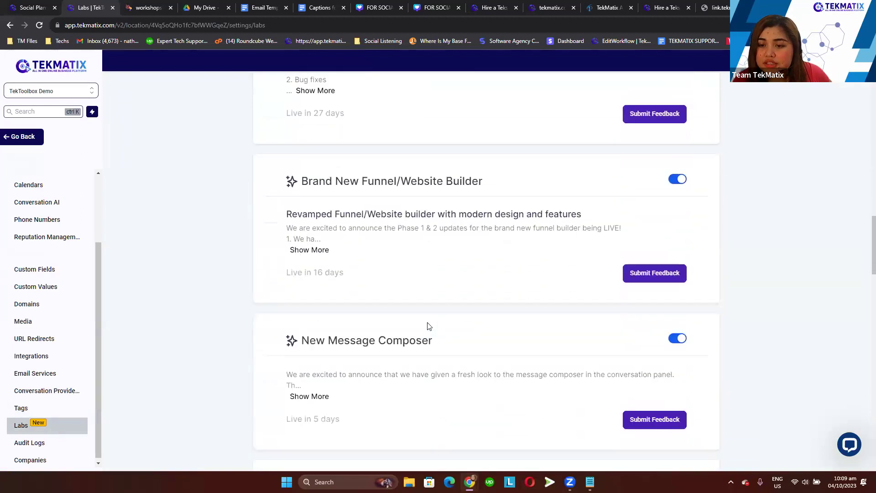
pyautogui.scroll(-11, 428, 323)
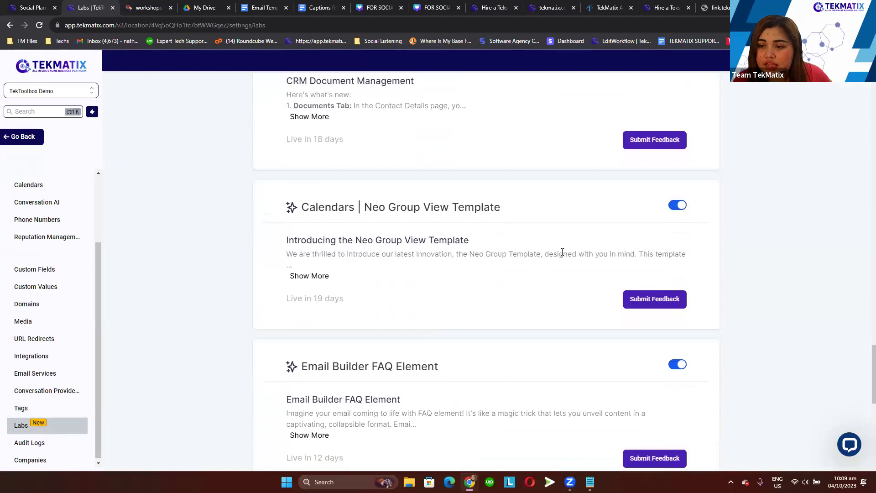
pyautogui.click(320, 276)
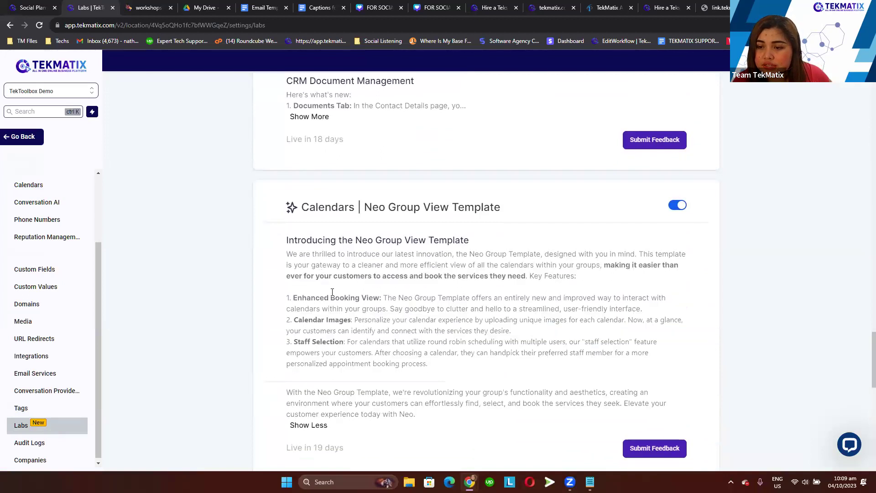
pyautogui.scroll(-2, 331, 292)
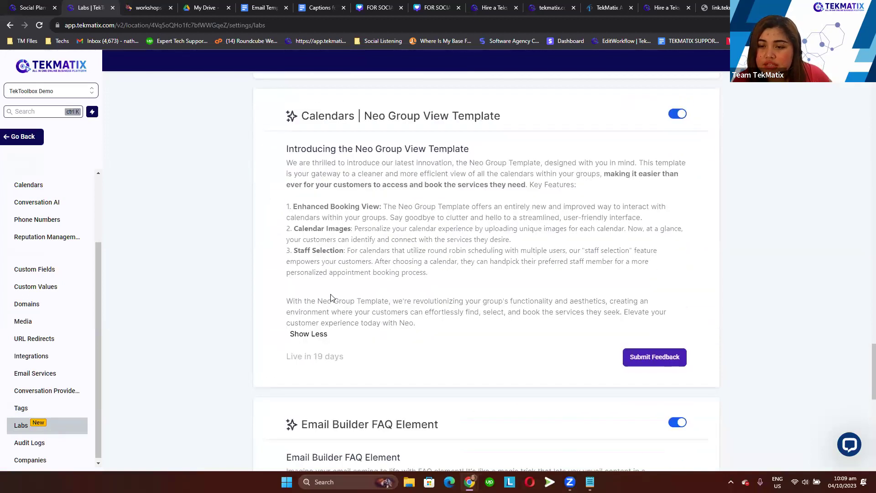
# Open the 120 Mins Call booking calendar on the group page and move the Labs browser tab beside that page's tab
pyautogui.click(712, 7)
pyautogui.click(250, 230)
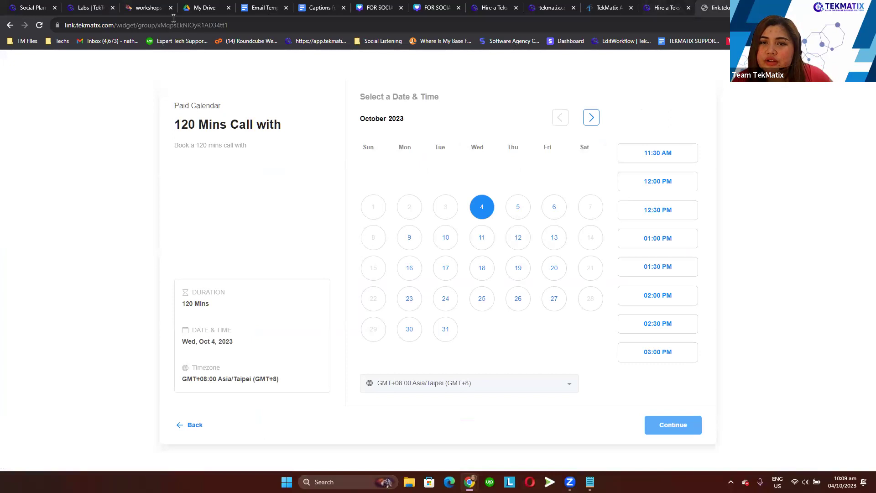
pyautogui.moveTo(91, 7); pyautogui.dragTo(317, 7)
pyautogui.moveTo(683, 4); pyautogui.dragTo(714, 7)
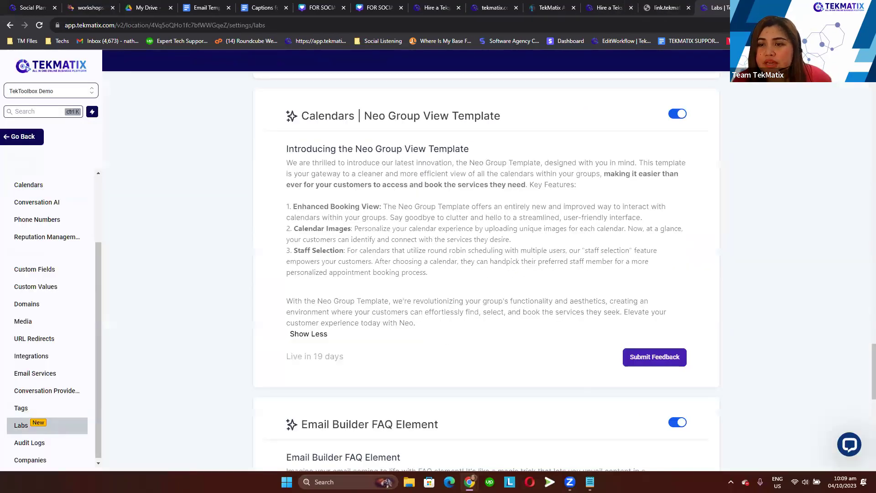
# Leave the Labs feature list and open the Calendars page in the account settings
pyautogui.scroll(10, 291, 210)
pyautogui.scroll(15, 290, 210)
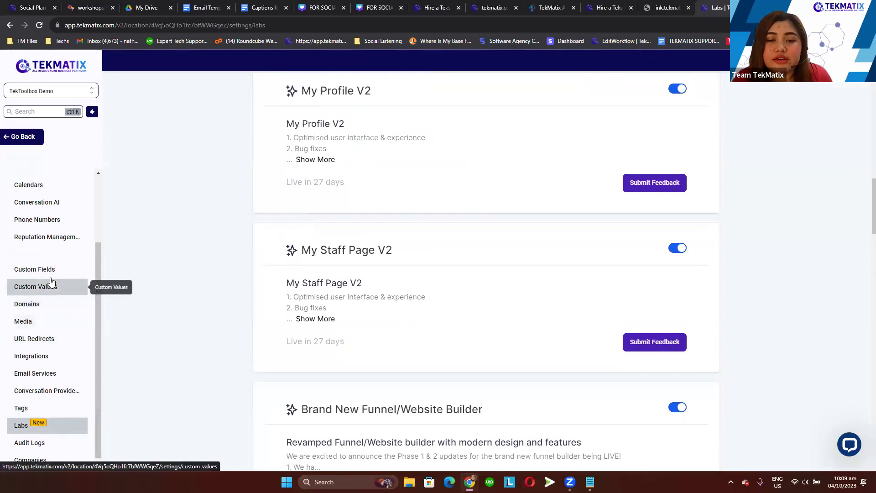
pyautogui.click(51, 189)
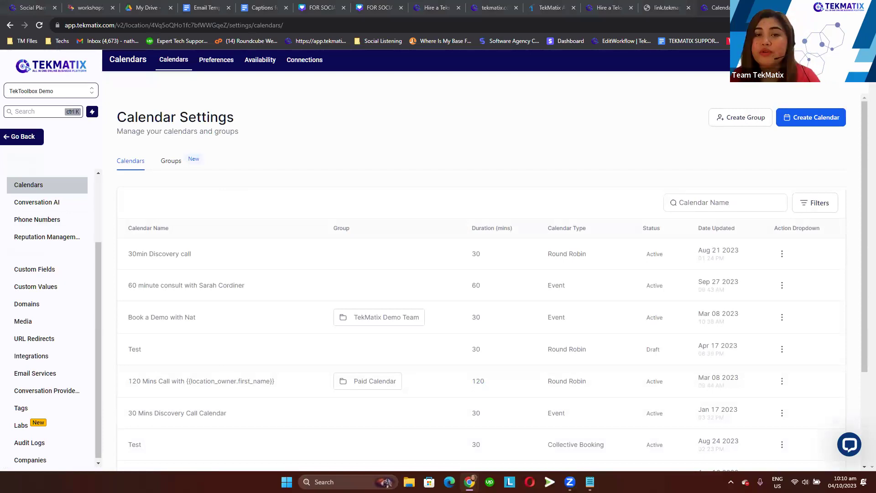
pyautogui.hotkey('ctrl', 't')
pyautogui.write('www')
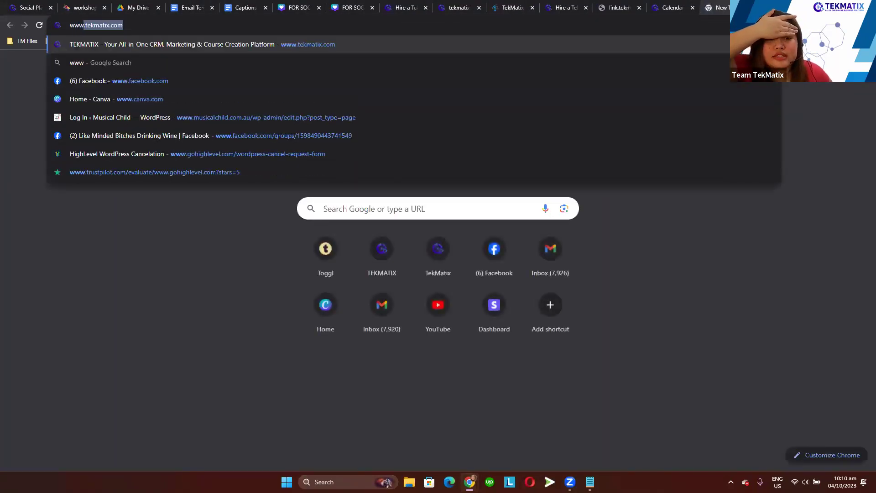
pyautogui.press('Return')
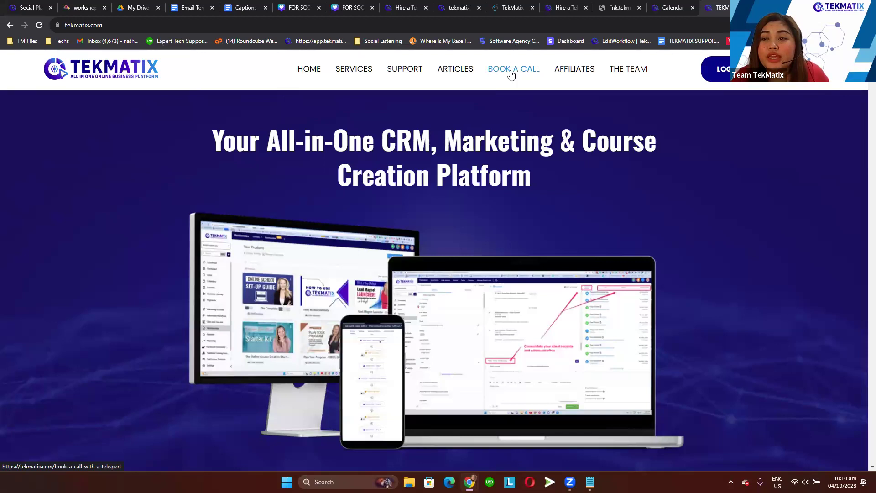
pyautogui.click(511, 75)
pyautogui.scroll(-5, 368, 254)
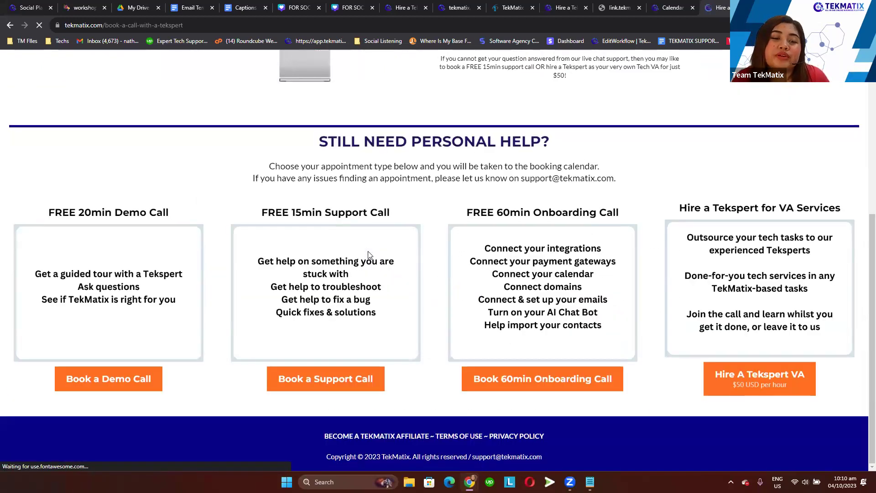
pyautogui.scroll(5, 369, 254)
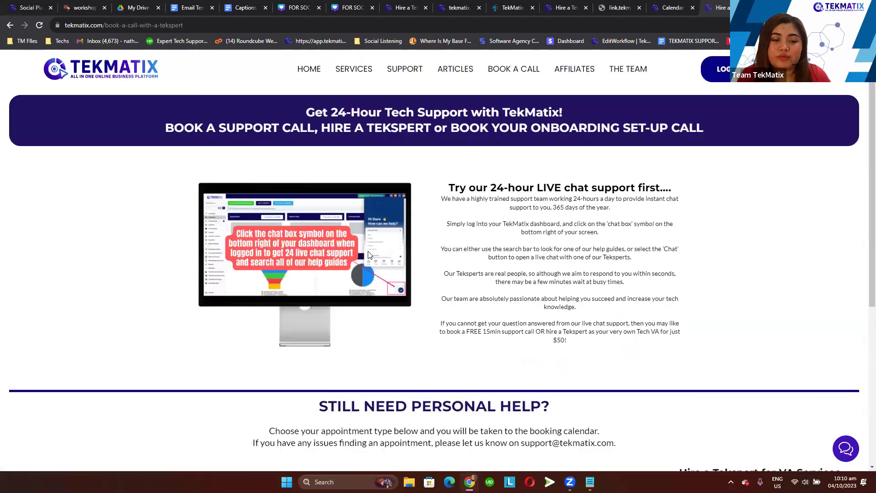